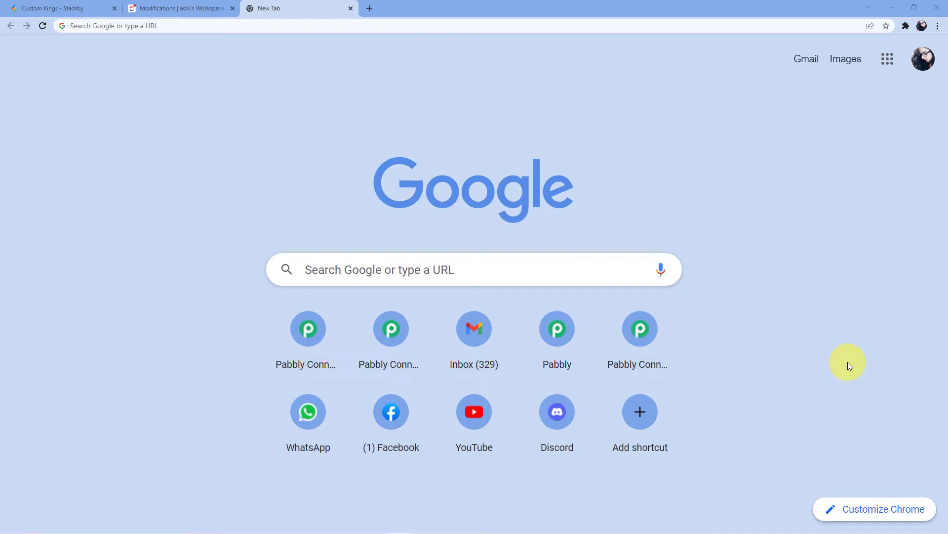
Open the Pabbly Connect website at pabbly.com/connect.
{"action": "left_click", "coordinate": [257, 30]}
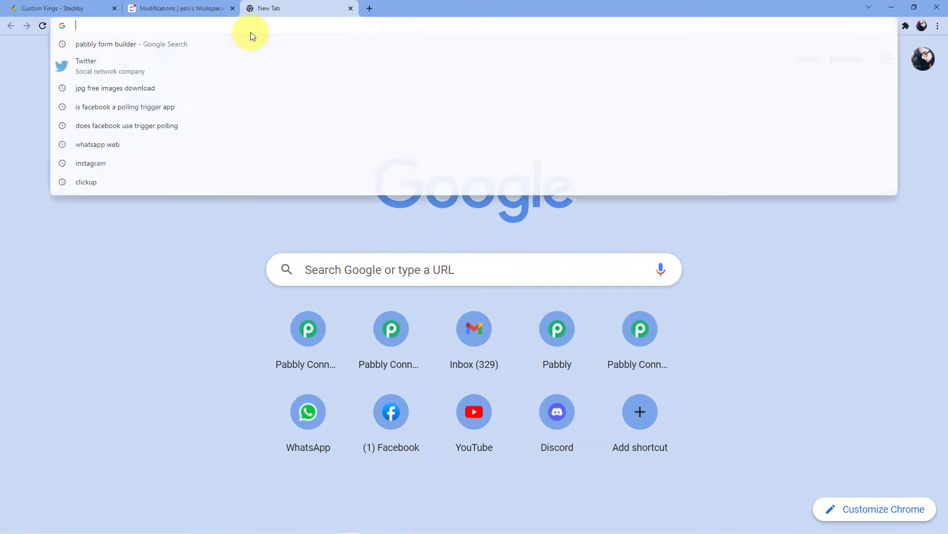
{"action": "type", "text": "pabbl"}
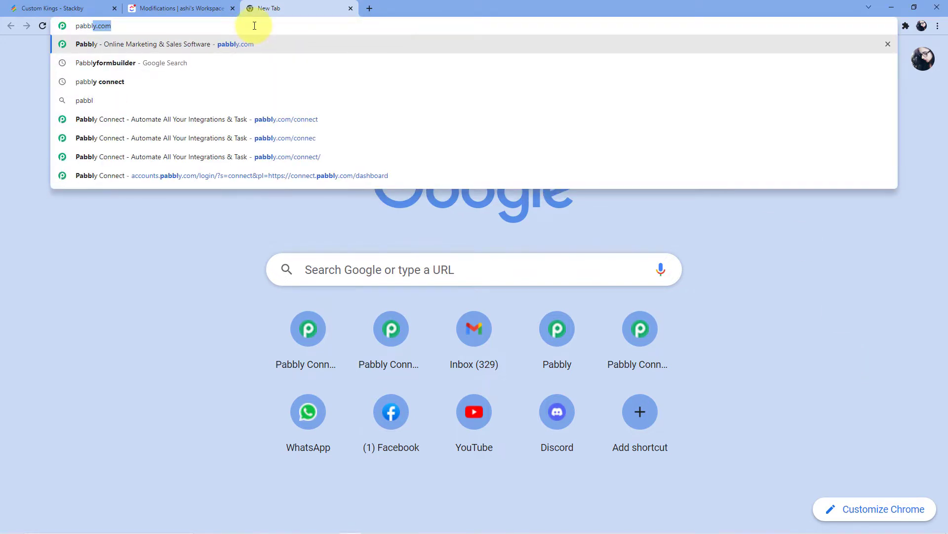
{"action": "type", "text": "y.com/connect"}
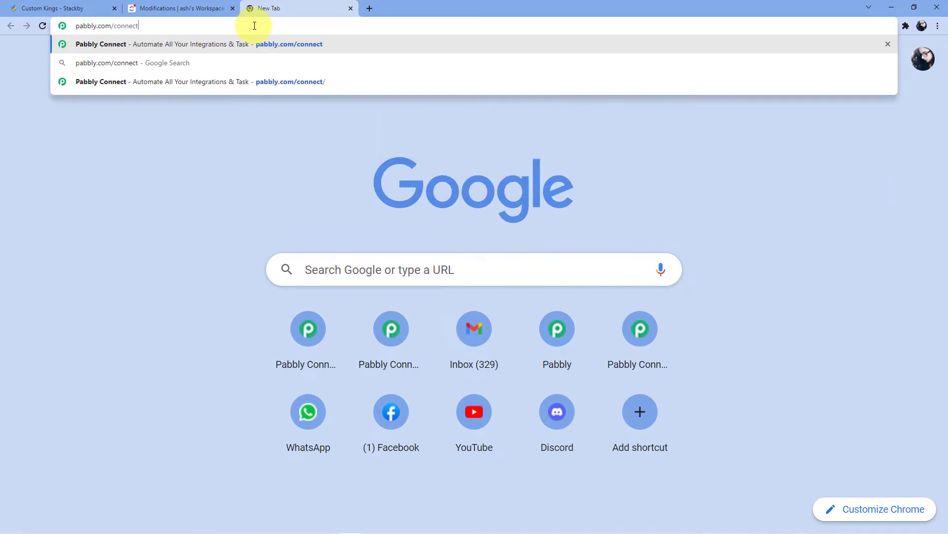
{"action": "key", "text": "Return"}
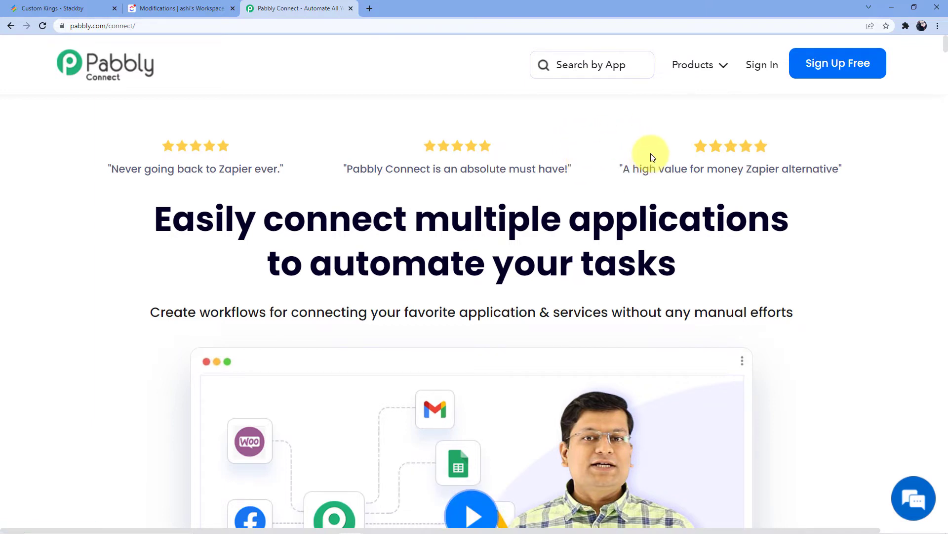
Sign in to the Pabbly account and access the Pabbly Connect dashboard.
{"action": "left_click", "coordinate": [760, 66]}
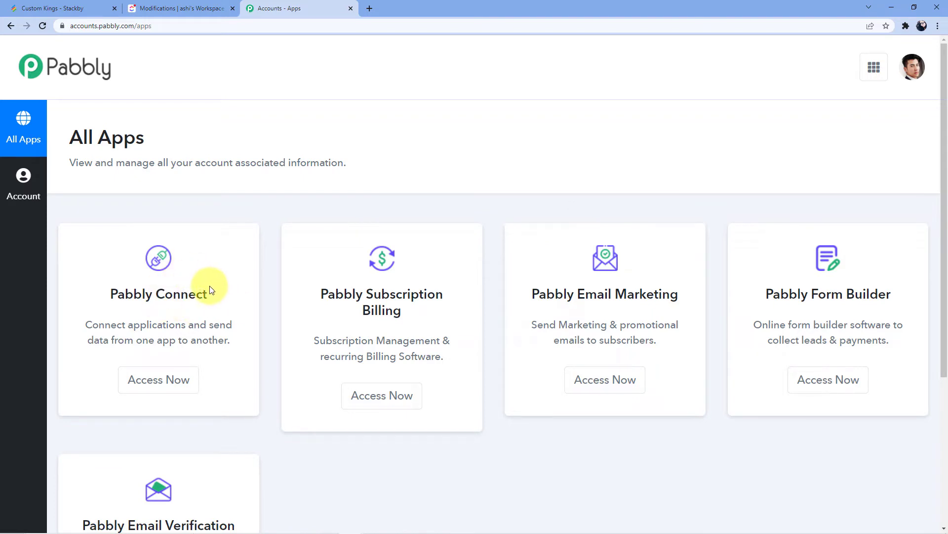
{"action": "left_click", "coordinate": [172, 377]}
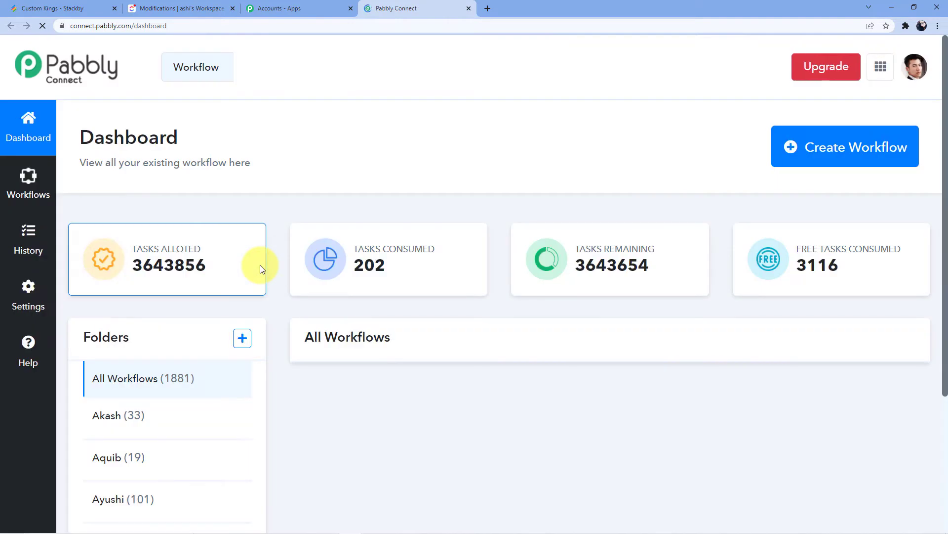
{"action": "scroll", "coordinate": [638, 170], "scroll_direction": "down", "scroll_amount": 1}
{"action": "scroll", "coordinate": [638, 178], "scroll_direction": "up", "scroll_amount": 1}
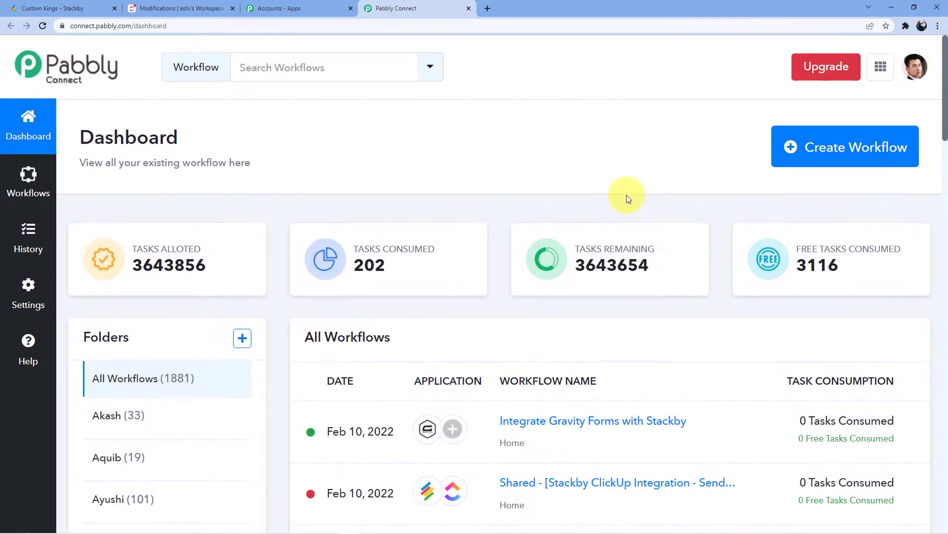
Create a new workflow named "Stackby to Clickup".
{"action": "mouse_move", "coordinate": [650, 244]}
{"action": "left_click", "coordinate": [790, 144]}
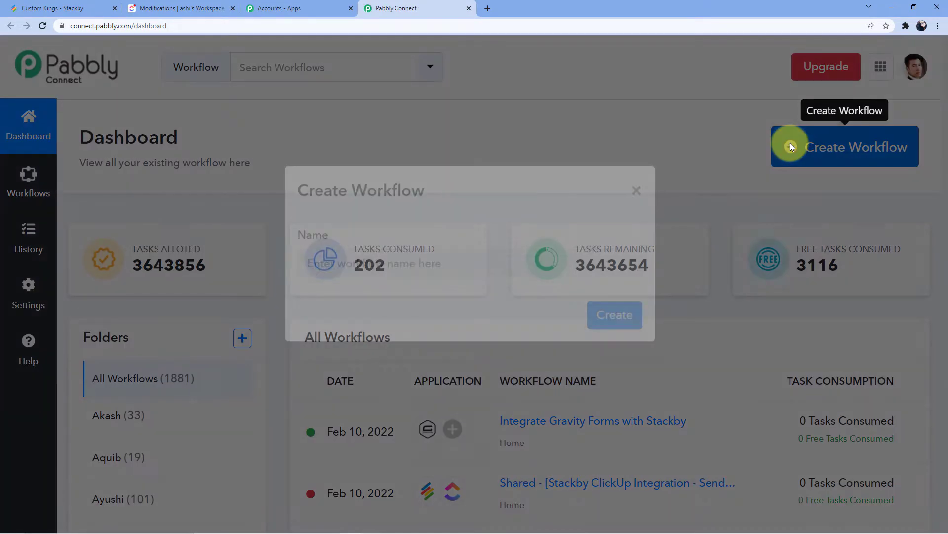
{"action": "left_click", "coordinate": [388, 300]}
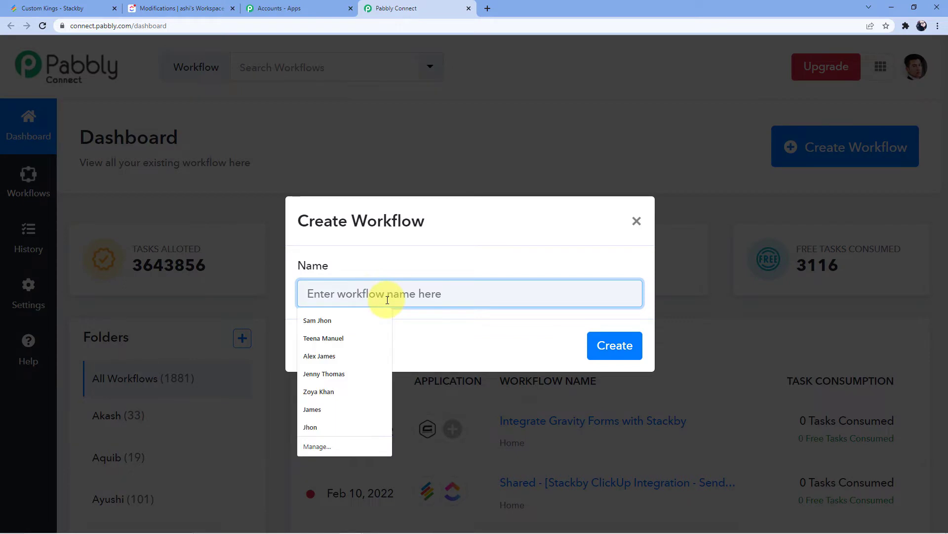
{"action": "type", "text": "S"}
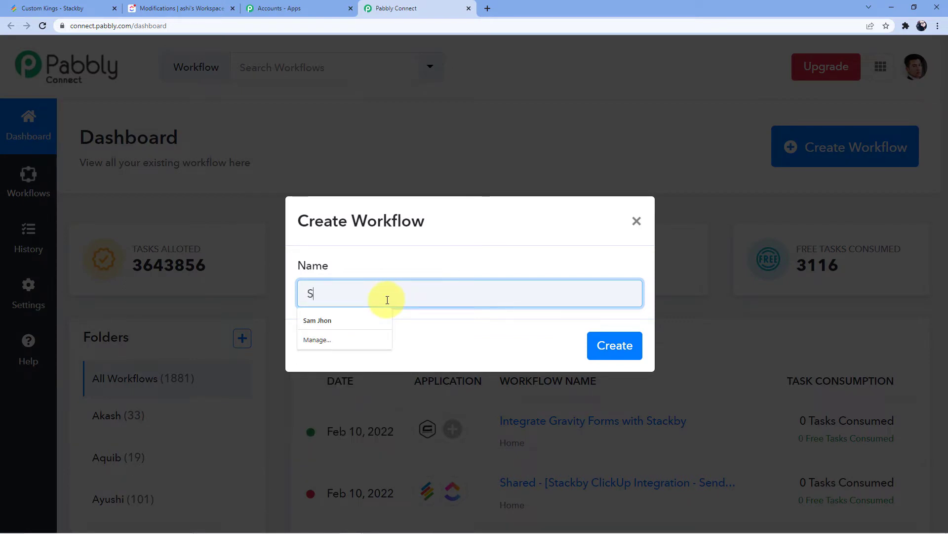
{"action": "type", "text": "tackby "}
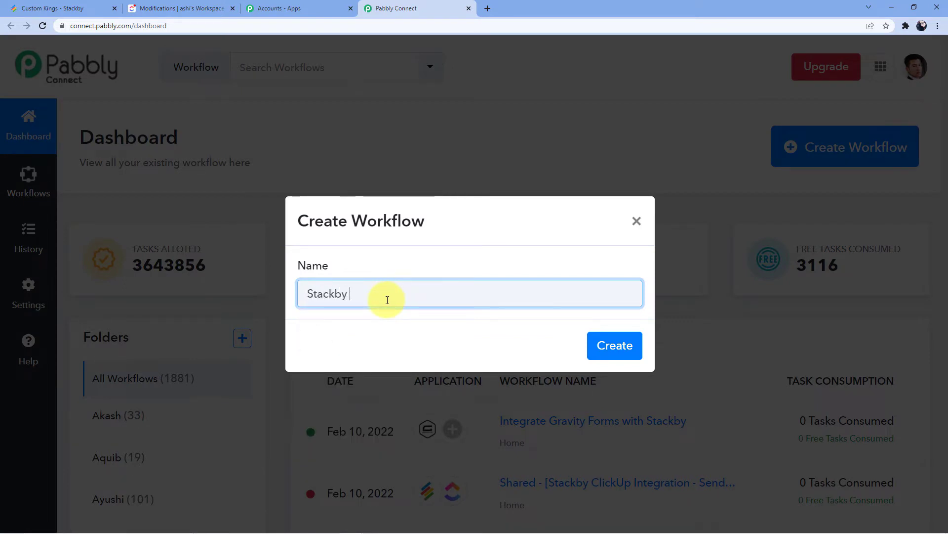
{"action": "type", "text": "to Clickup"}
{"action": "left_click", "coordinate": [380, 296]}
{"action": "key", "text": "BackSpace"}
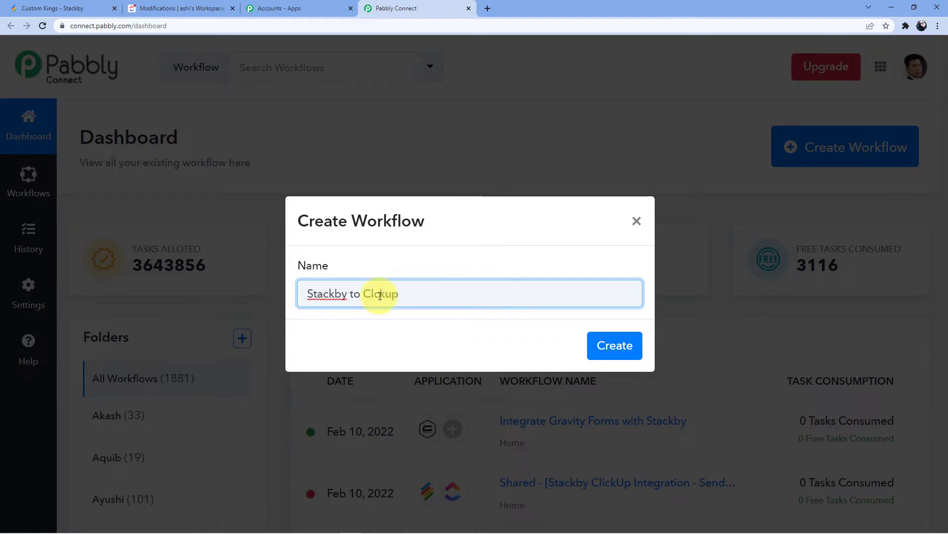
{"action": "type", "text": "i"}
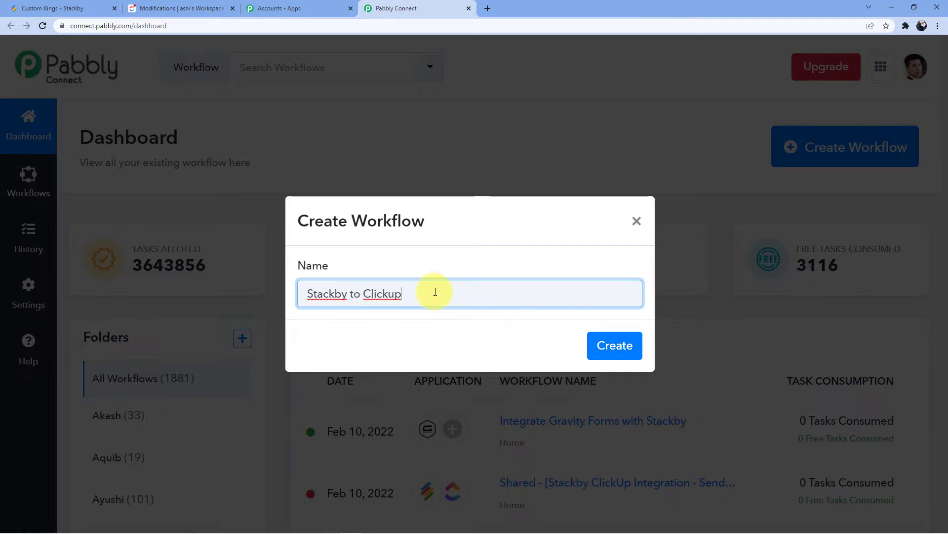
{"action": "left_click", "coordinate": [599, 344]}
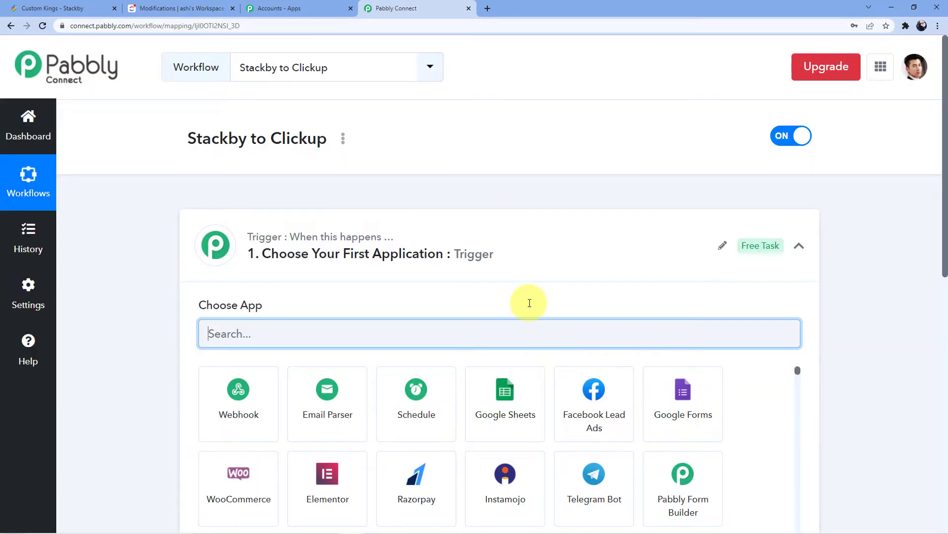
Examine the workflow's trigger and action sections to see how the two applications are arranged.
{"action": "scroll", "coordinate": [494, 316], "scroll_direction": "down", "scroll_amount": 3}
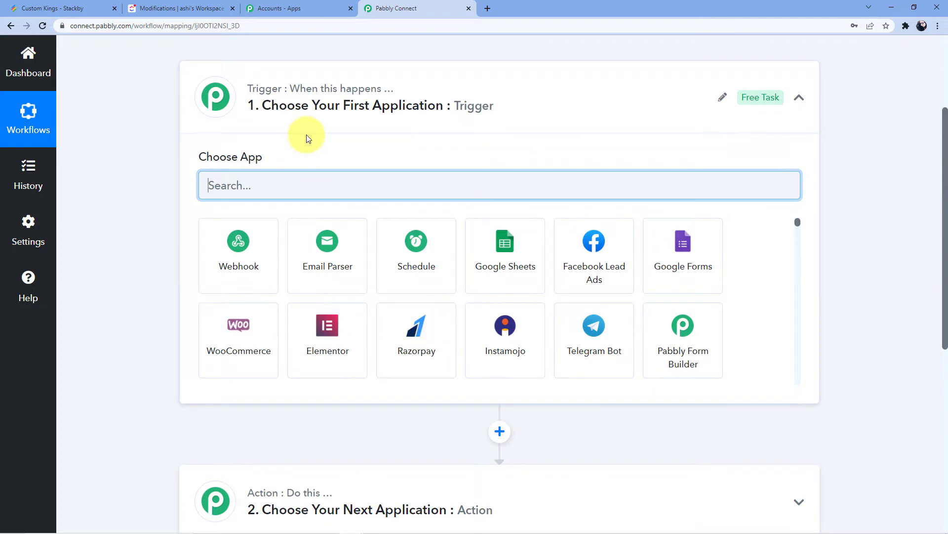
{"action": "scroll", "coordinate": [301, 198], "scroll_direction": "down", "scroll_amount": 4}
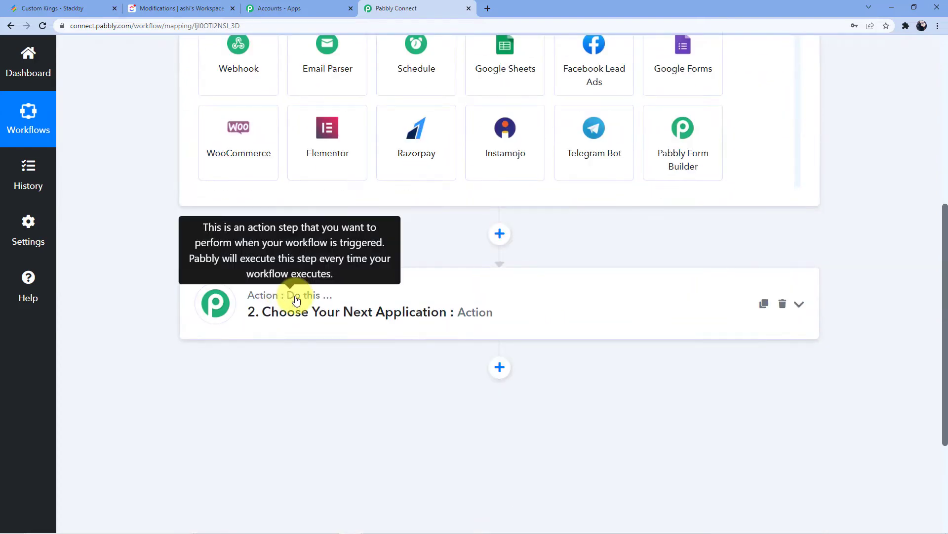
{"action": "scroll", "coordinate": [294, 297], "scroll_direction": "up", "scroll_amount": 2}
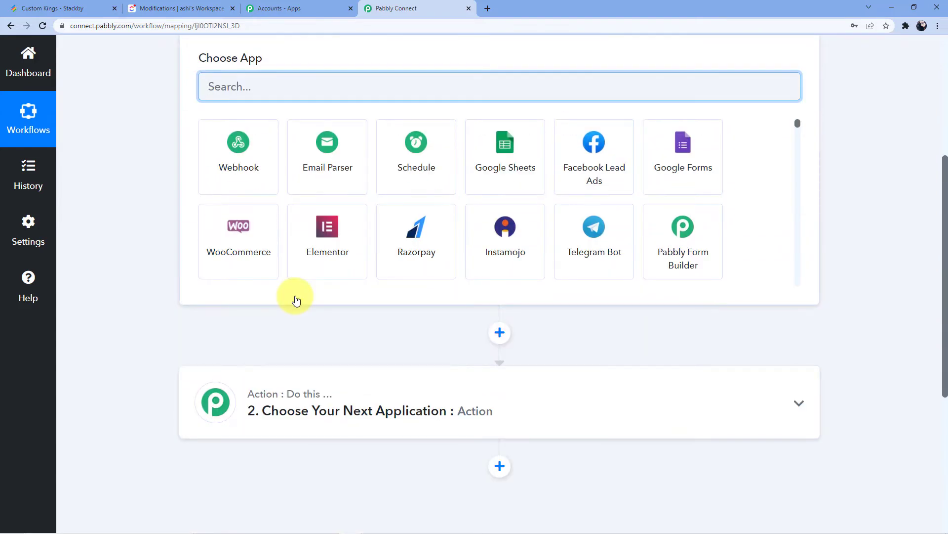
{"action": "scroll", "coordinate": [295, 297], "scroll_direction": "up", "scroll_amount": 3}
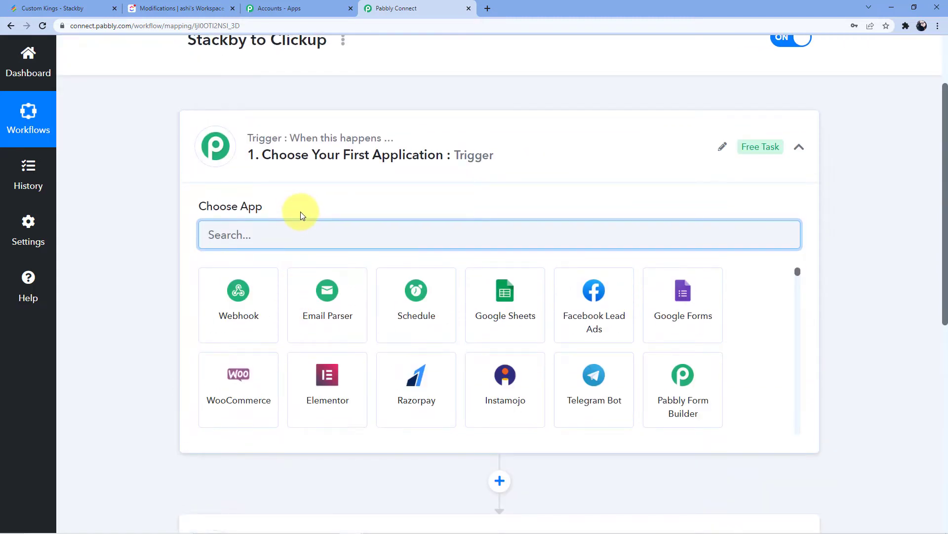
{"action": "scroll", "coordinate": [309, 245], "scroll_direction": "down", "scroll_amount": 5}
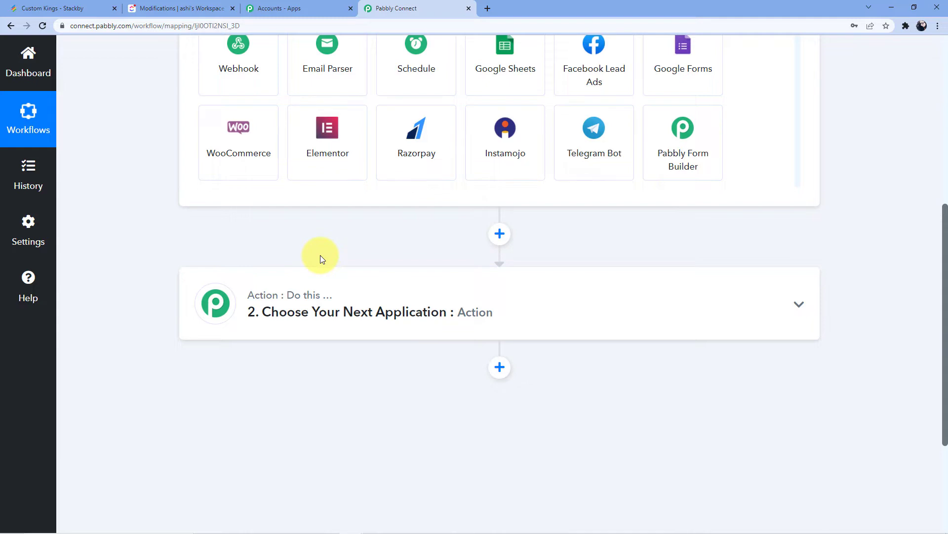
{"action": "scroll", "coordinate": [320, 255], "scroll_direction": "up", "scroll_amount": 7}
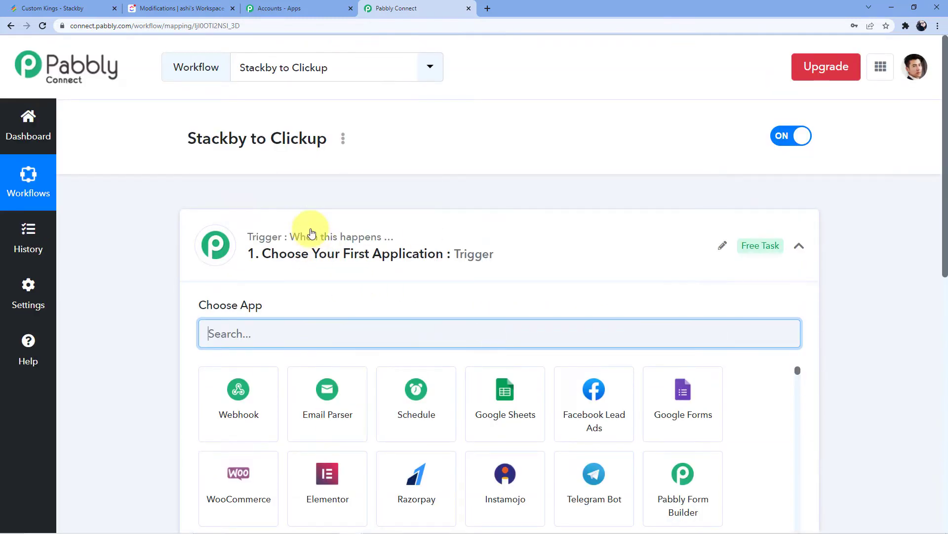
{"action": "scroll", "coordinate": [311, 228], "scroll_direction": "down", "scroll_amount": 9}
{"action": "scroll", "coordinate": [292, 271], "scroll_direction": "up", "scroll_amount": 7}
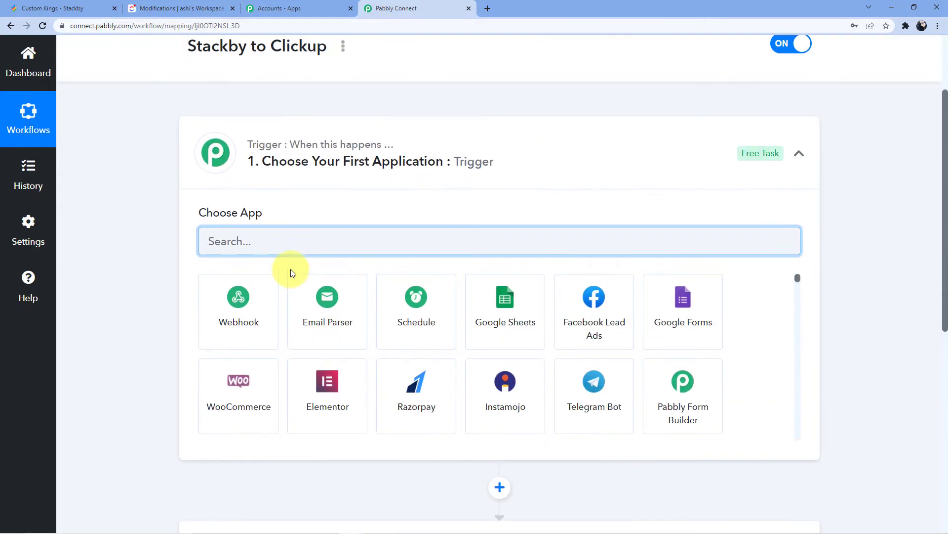
Search for Stackby and choose it as the workflow's trigger application.
{"action": "scroll", "coordinate": [290, 271], "scroll_direction": "up", "scroll_amount": 2}
{"action": "left_click", "coordinate": [320, 330]}
{"action": "type", "text": "S"}
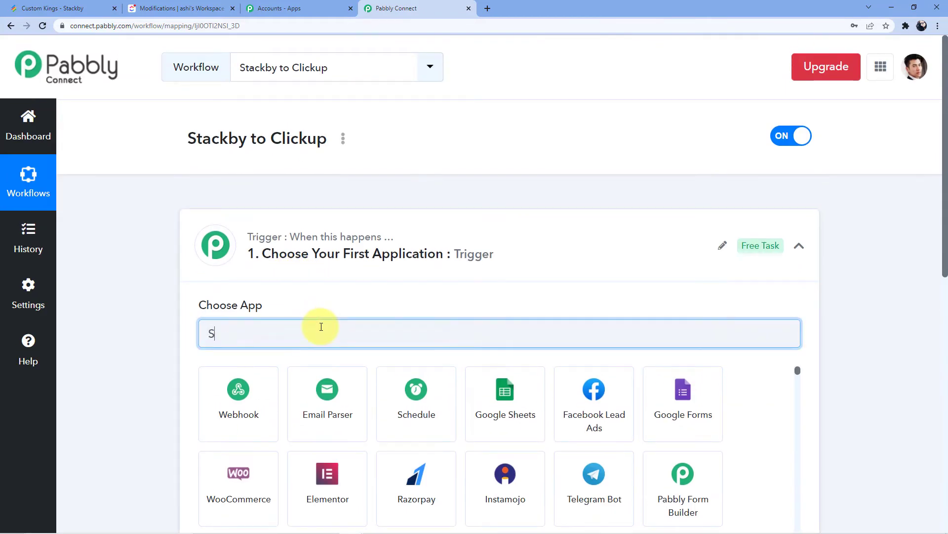
{"action": "type", "text": "tackb"}
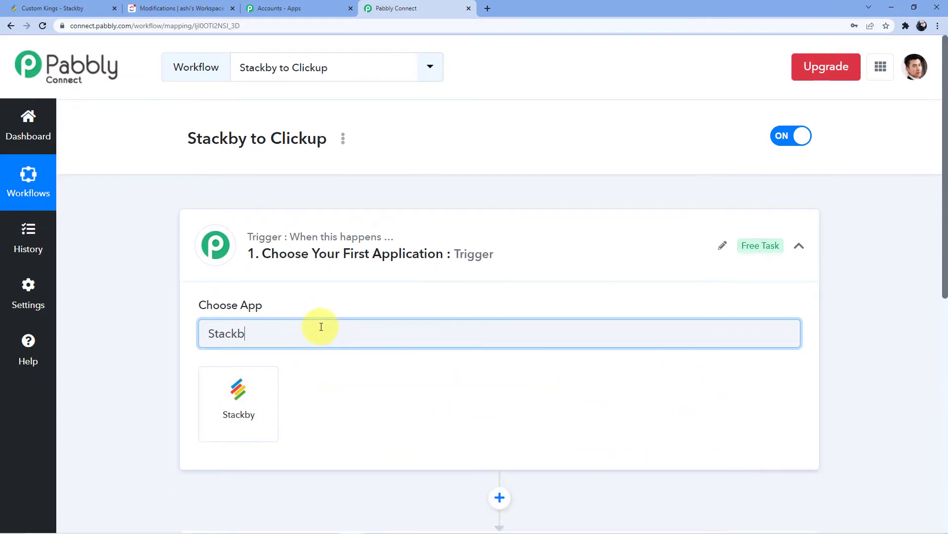
{"action": "left_click", "coordinate": [261, 401]}
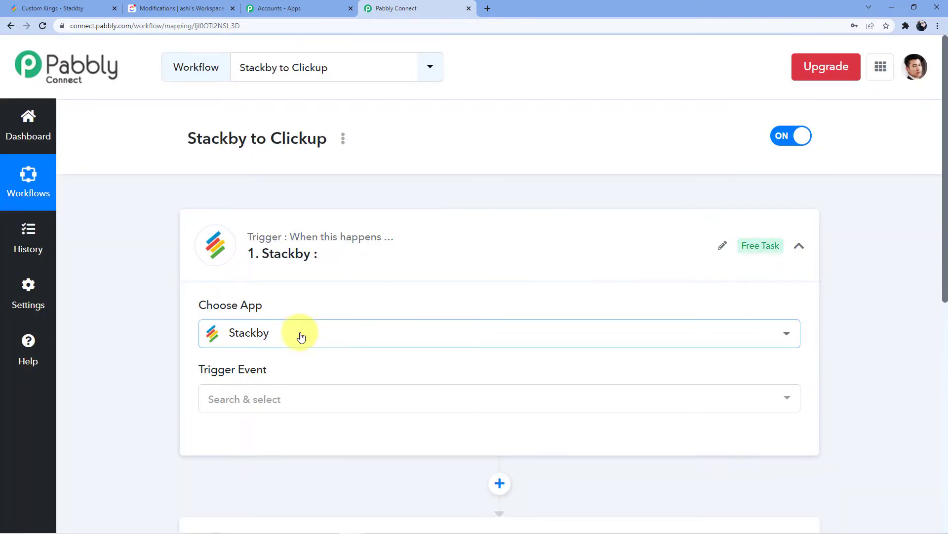
Set the Stackby trigger event to New Row.
{"action": "left_click", "coordinate": [270, 400]}
{"action": "scroll", "coordinate": [271, 402], "scroll_direction": "down", "scroll_amount": 2}
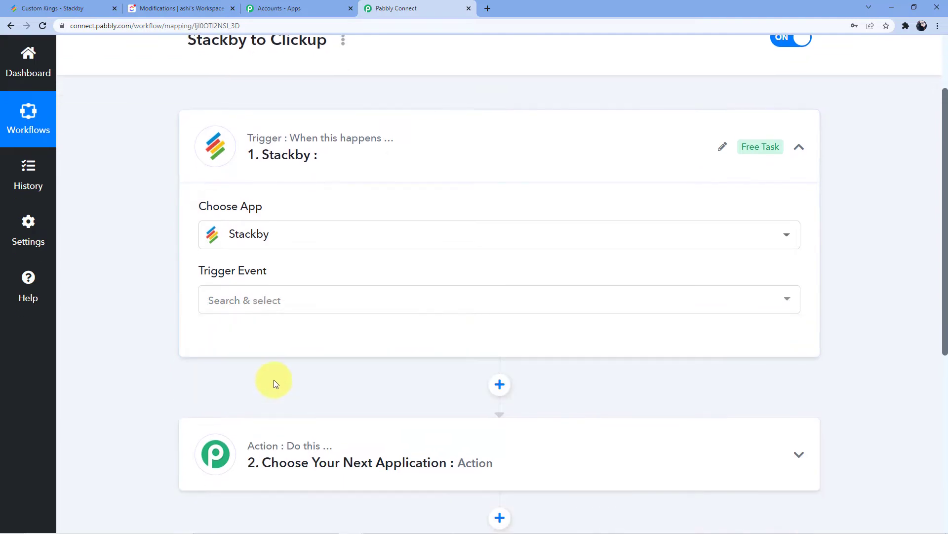
{"action": "left_click", "coordinate": [279, 304]}
{"action": "left_click", "coordinate": [281, 366]}
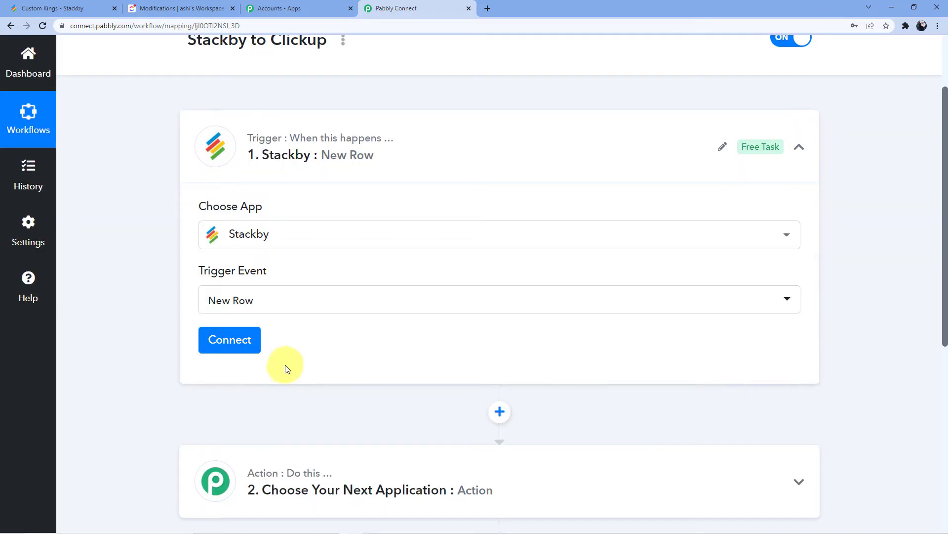
Start adding a new Stackby connection for the trigger and read the instructions for finding the API key.
{"action": "left_click", "coordinate": [248, 344]}
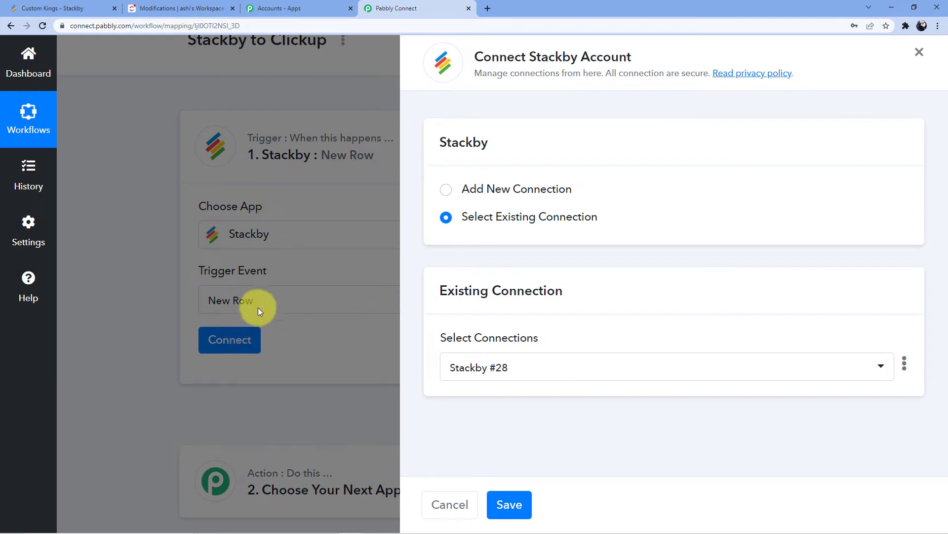
{"action": "left_click", "coordinate": [491, 192]}
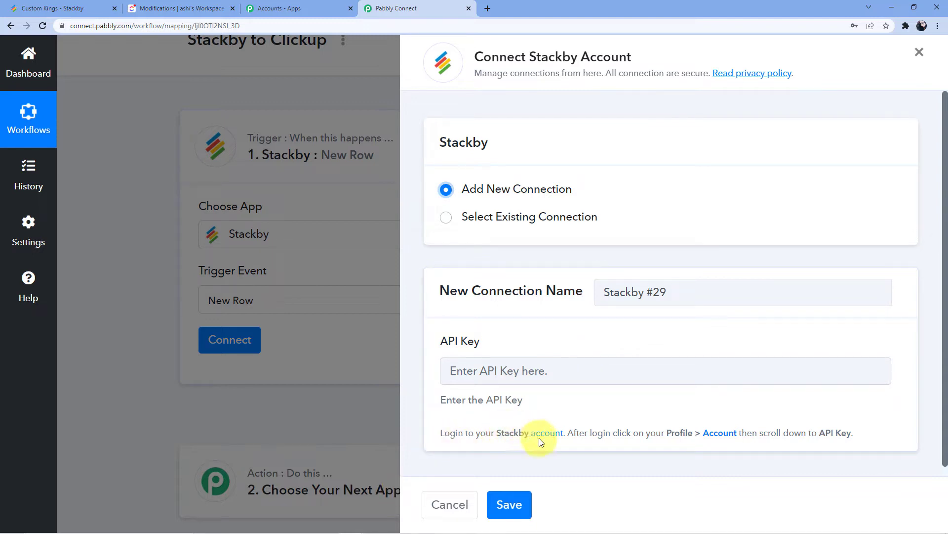
{"action": "double_click", "coordinate": [679, 433]}
{"action": "left_click_drag", "start_coordinate": [703, 433], "coordinate": [851, 433]}
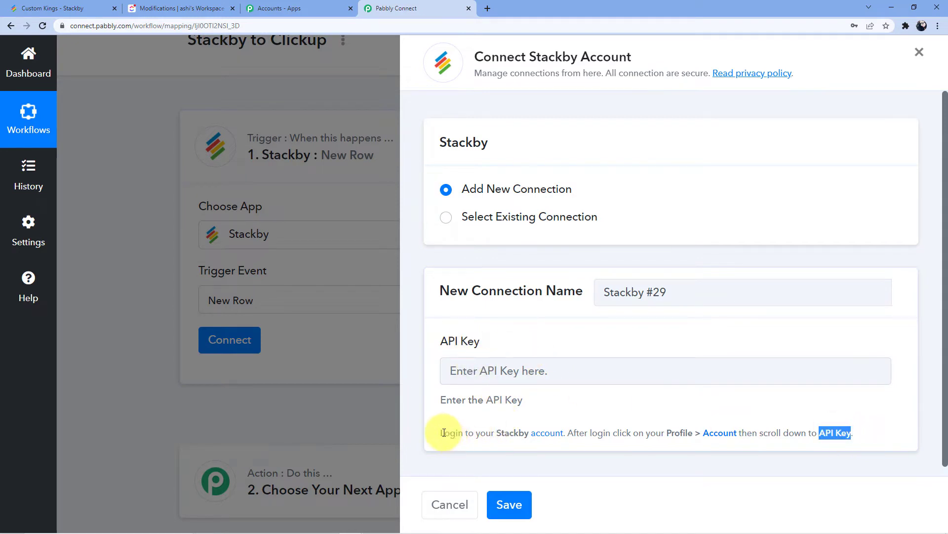
{"action": "left_click_drag", "start_coordinate": [442, 434], "coordinate": [864, 441]}
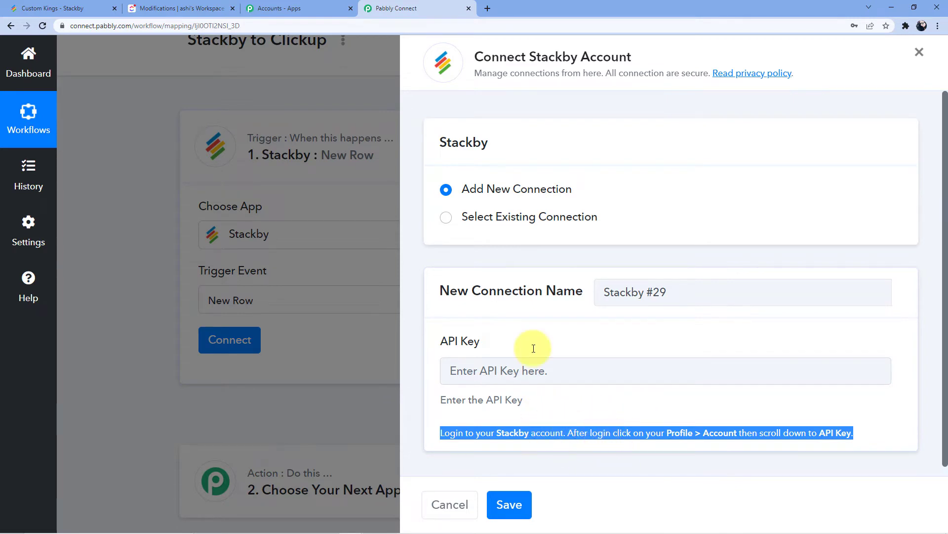
Switch to Stackby, go to its dashboard and locate the Custom Kings stack in the Pabbly workspace.
{"action": "left_click", "coordinate": [173, 5]}
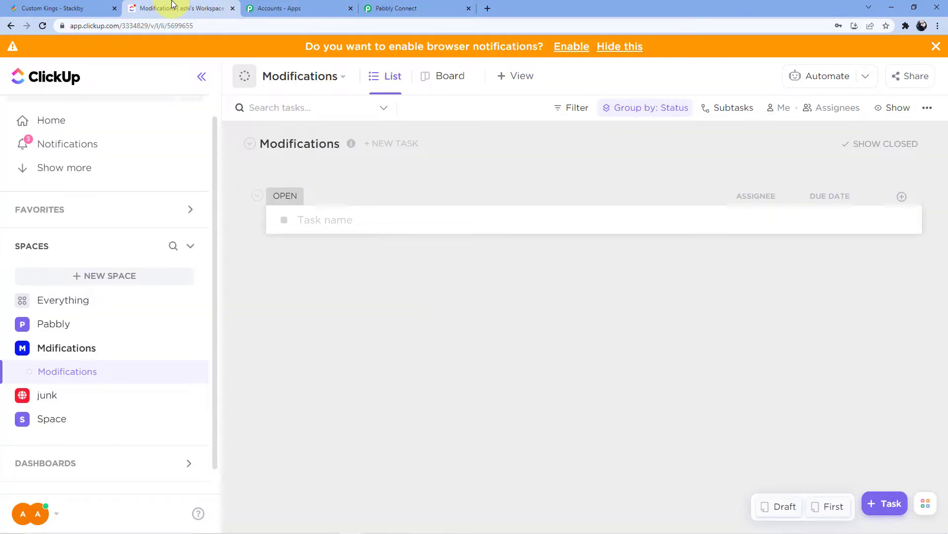
{"action": "left_click", "coordinate": [97, 6]}
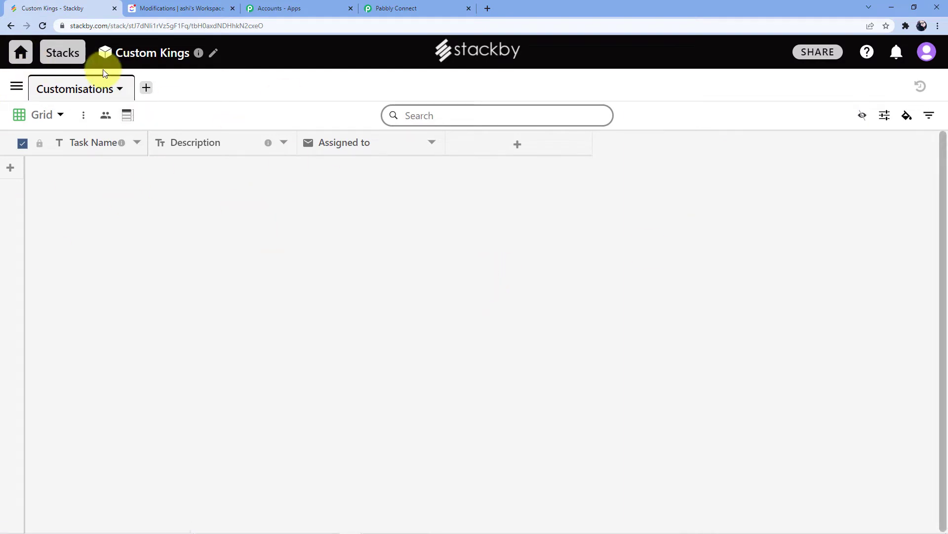
{"action": "left_click", "coordinate": [20, 49]}
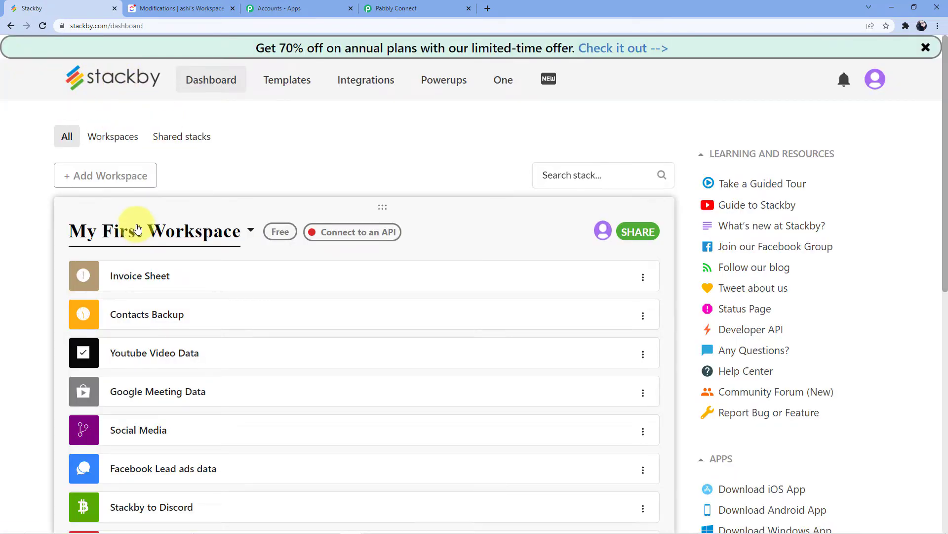
{"action": "scroll", "coordinate": [138, 229], "scroll_direction": "down", "scroll_amount": 8}
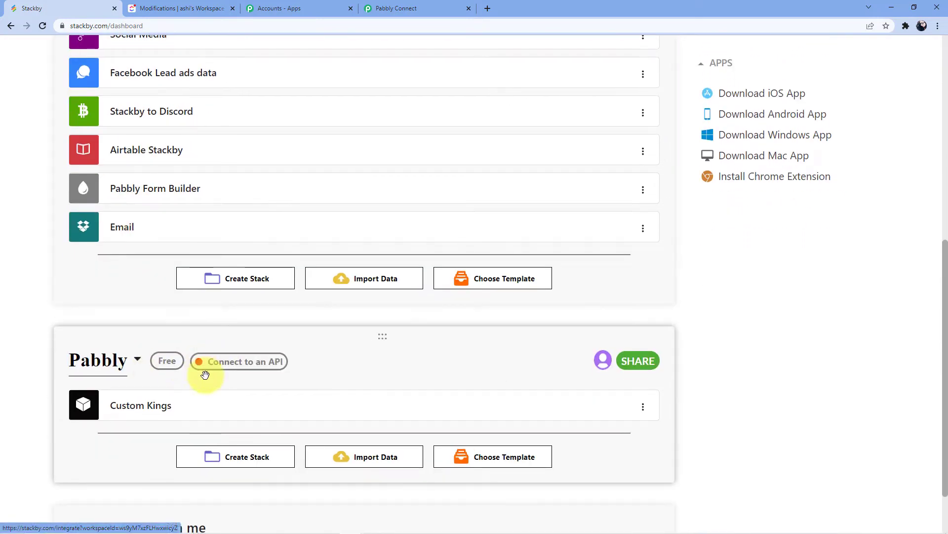
{"action": "scroll", "coordinate": [205, 375], "scroll_direction": "down", "scroll_amount": 1}
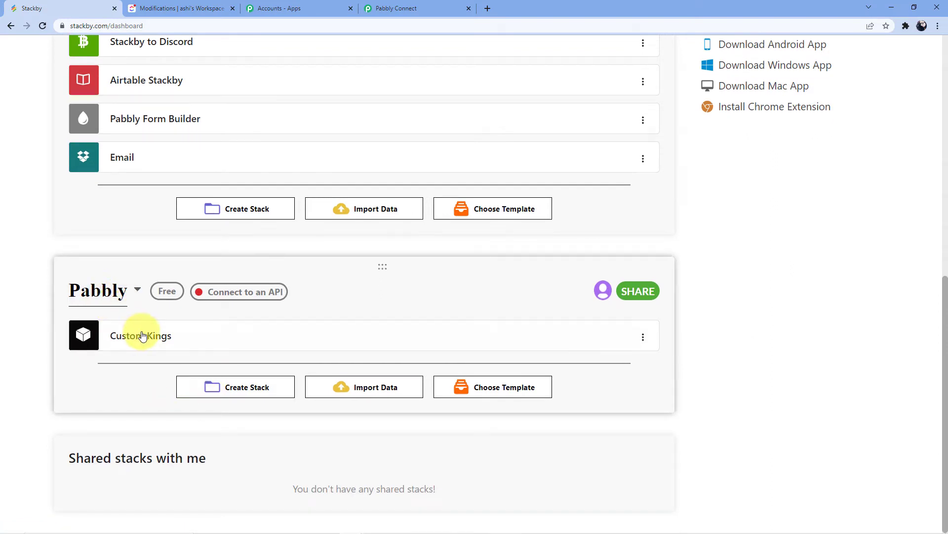
Open the Custom Kings stack and go to the API key section of the Stackby account settings.
{"action": "left_click", "coordinate": [198, 341]}
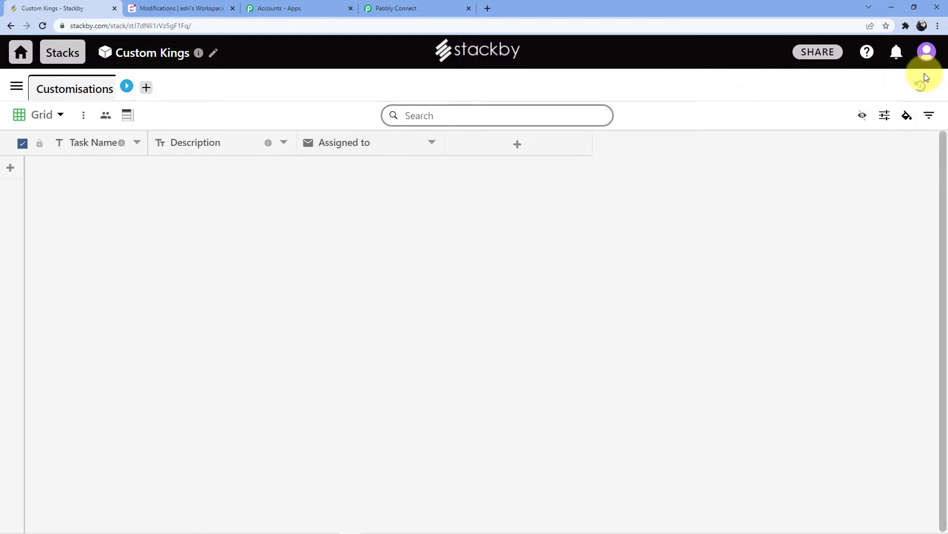
{"action": "left_click", "coordinate": [927, 52]}
{"action": "left_click", "coordinate": [870, 123]}
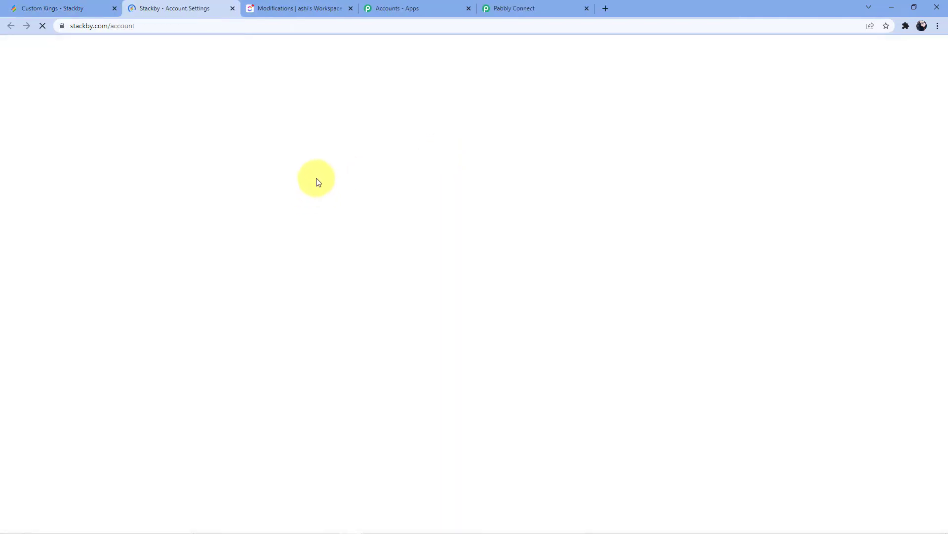
{"action": "scroll", "coordinate": [316, 178], "scroll_direction": "down", "scroll_amount": 9}
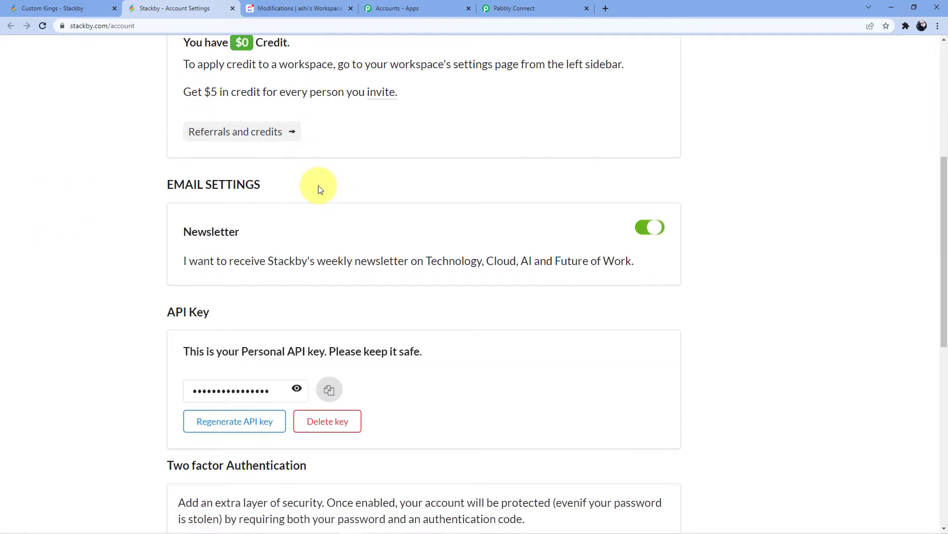
Reveal the personal API key in the Stackby account settings and copy it.
{"action": "right_click", "coordinate": [247, 242]}
{"action": "double_click", "coordinate": [240, 242]}
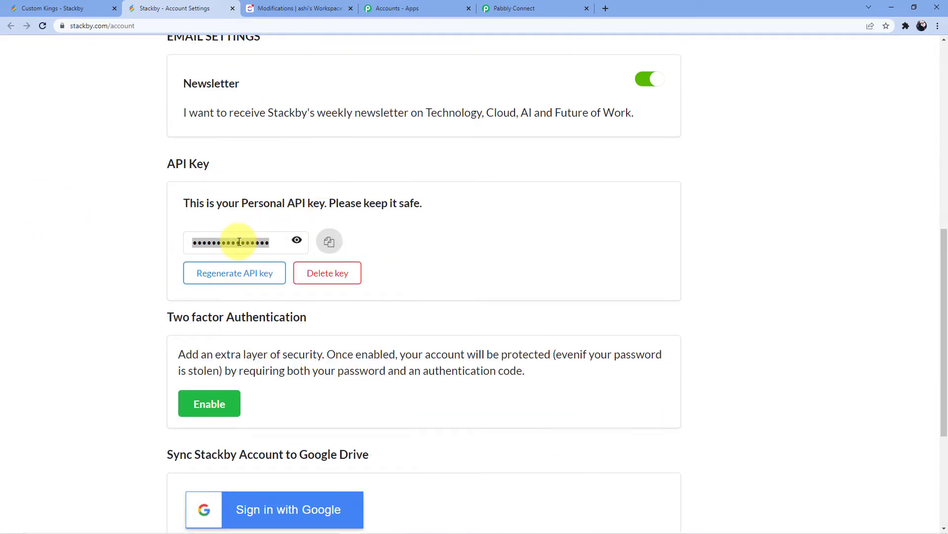
{"action": "right_click", "coordinate": [239, 242]}
{"action": "left_click", "coordinate": [296, 240]}
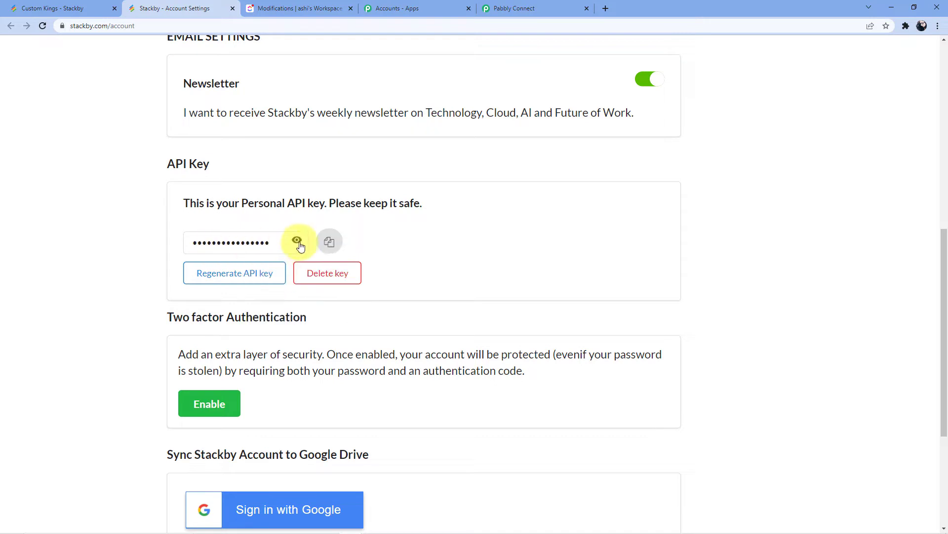
{"action": "left_click", "coordinate": [296, 240]}
{"action": "right_click", "coordinate": [253, 241]}
{"action": "double_click", "coordinate": [252, 241]}
{"action": "right_click", "coordinate": [264, 241]}
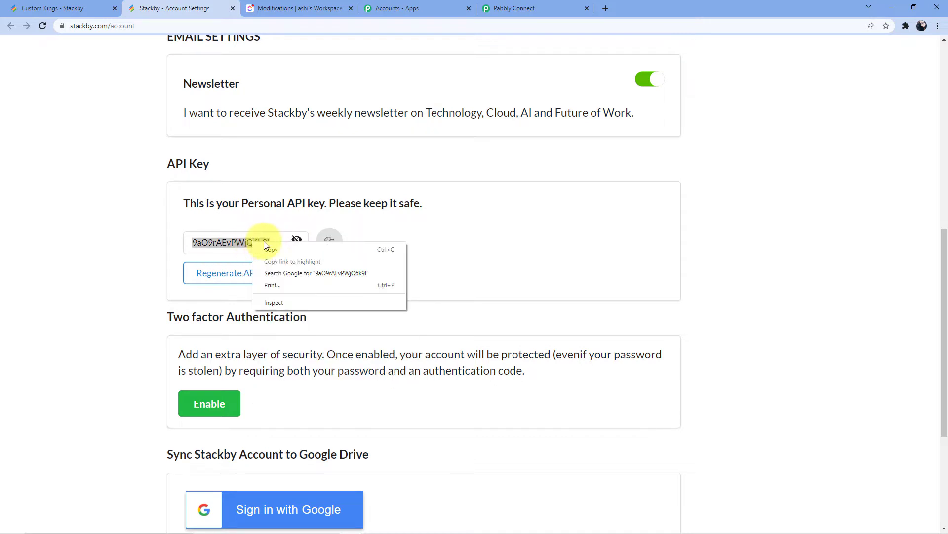
{"action": "left_click", "coordinate": [277, 250]}
Switch to Pabbly Connect, paste the API key into the new Stackby connection and save it.
{"action": "left_click", "coordinate": [513, 9]}
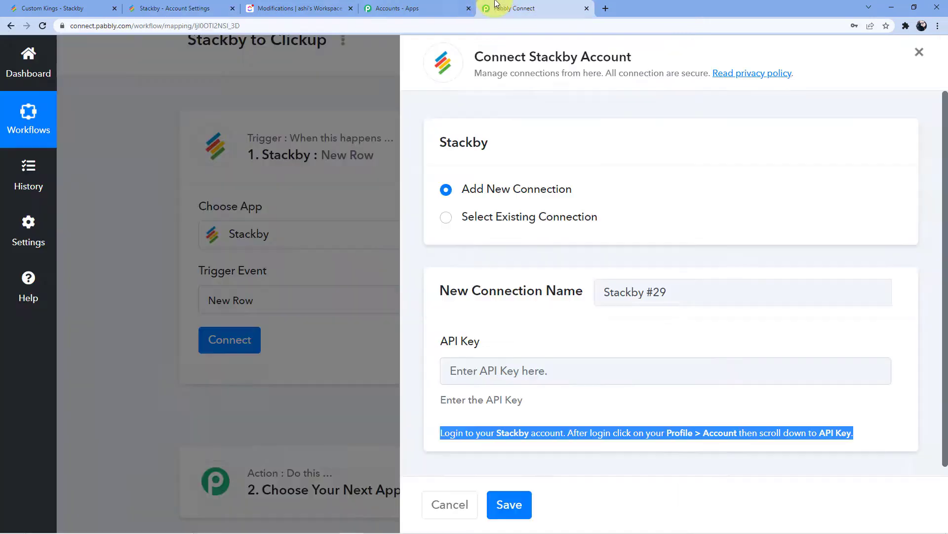
{"action": "left_click", "coordinate": [535, 368]}
{"action": "key", "text": "ctrl+v"}
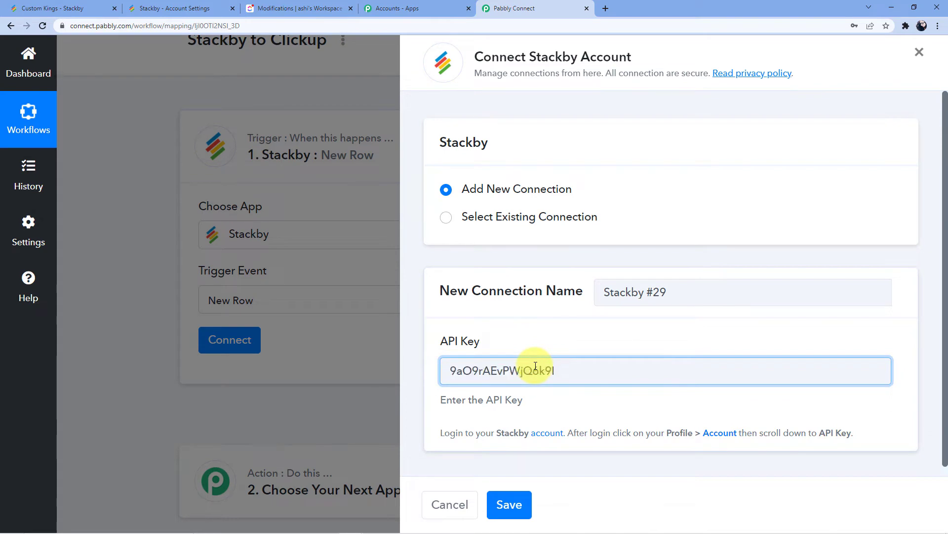
{"action": "left_click", "coordinate": [519, 496]}
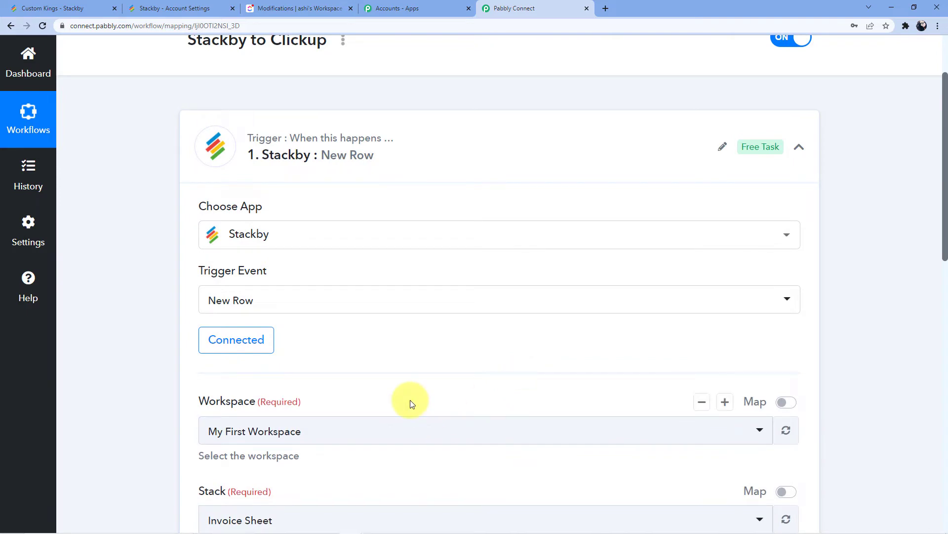
Set the Stackby trigger's workspace to Custom Kings.
{"action": "scroll", "coordinate": [355, 332], "scroll_direction": "down", "scroll_amount": 5}
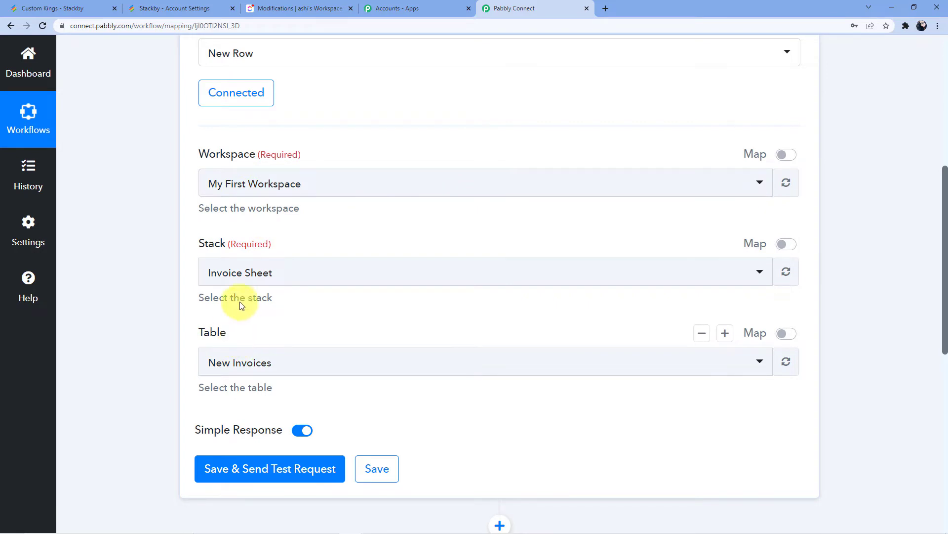
{"action": "left_click", "coordinate": [288, 182]}
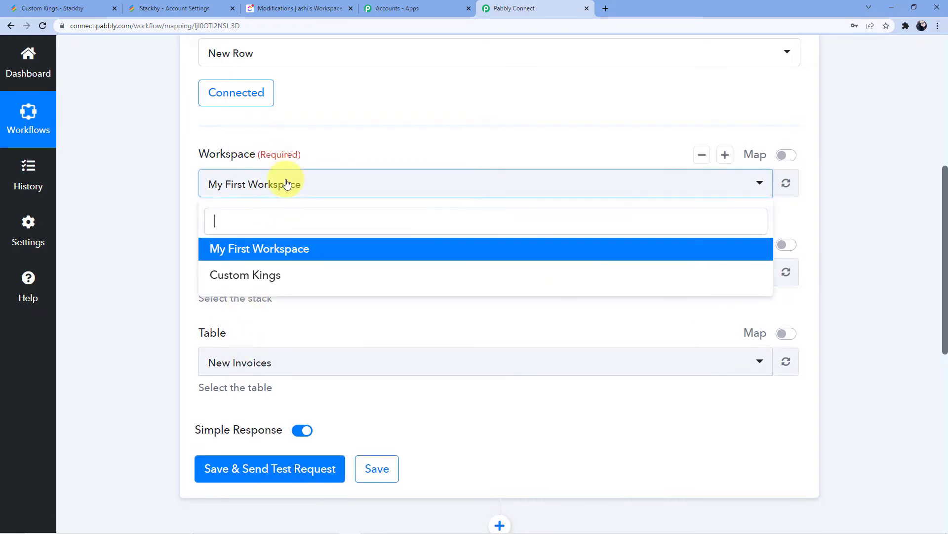
{"action": "left_click", "coordinate": [289, 277]}
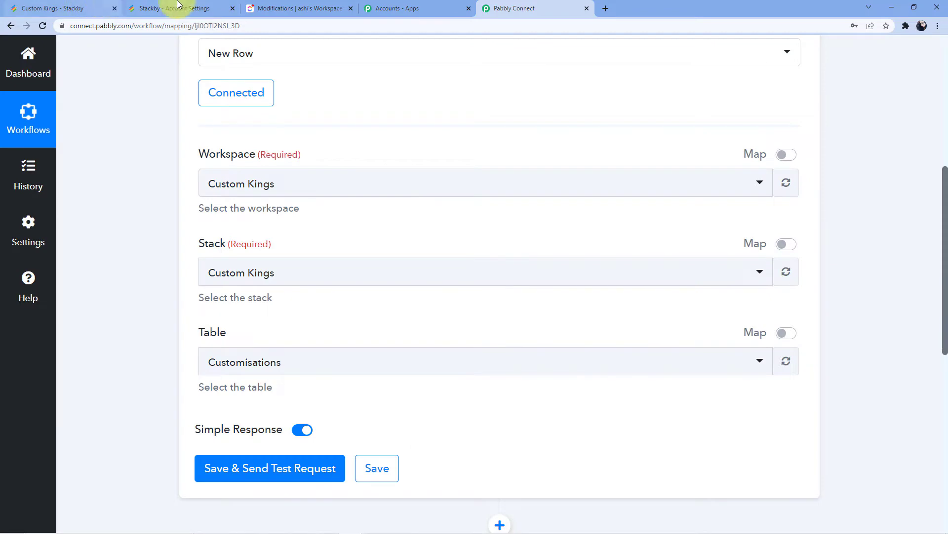
Switch to Stackby and check on the dashboard which workspace contains the Custom Kings stack and its Customisations table.
{"action": "left_click", "coordinate": [116, 7]}
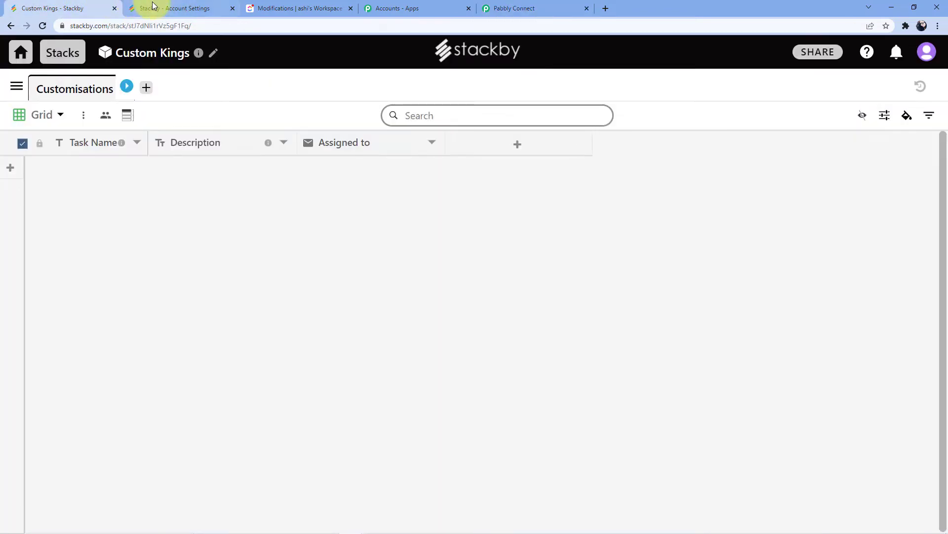
{"action": "left_click", "coordinate": [17, 52]}
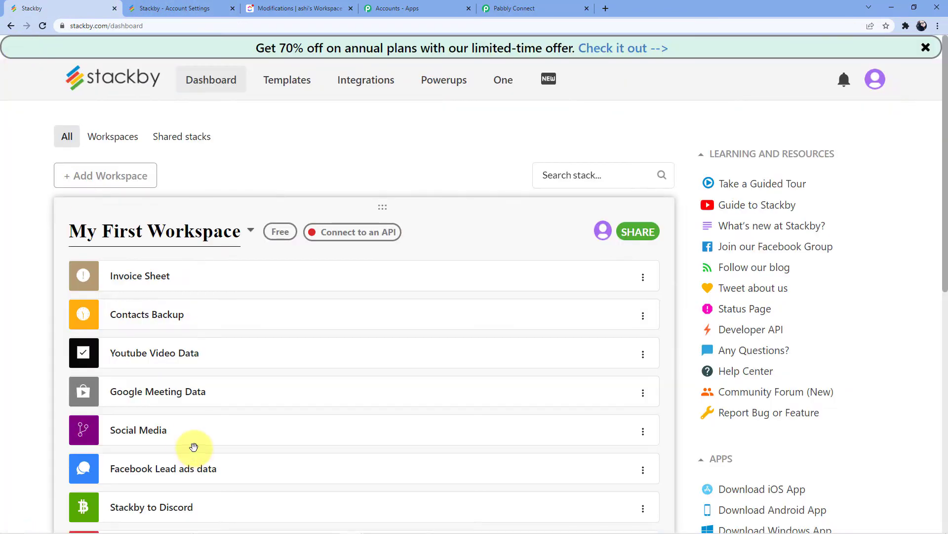
{"action": "scroll", "coordinate": [194, 447], "scroll_direction": "down", "scroll_amount": 9}
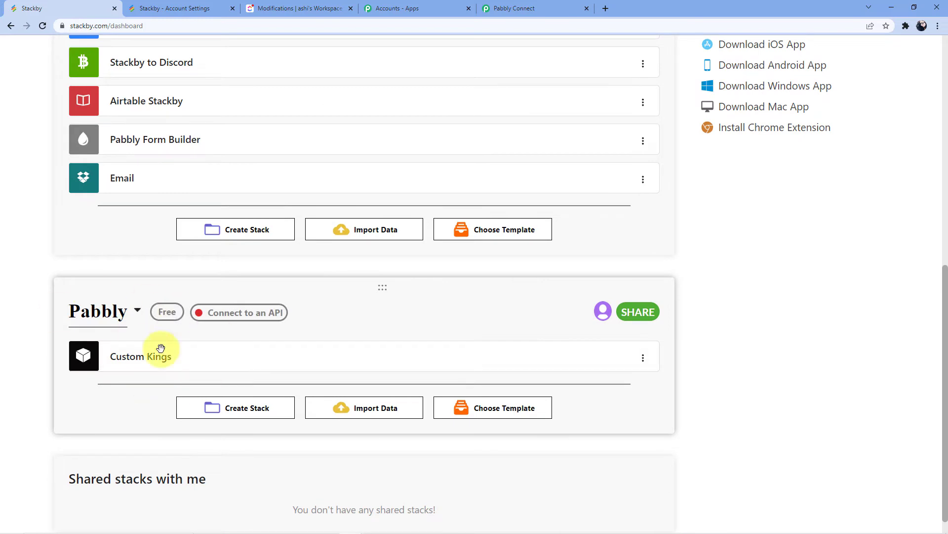
{"action": "left_click", "coordinate": [138, 311]}
{"action": "left_click", "coordinate": [125, 314]}
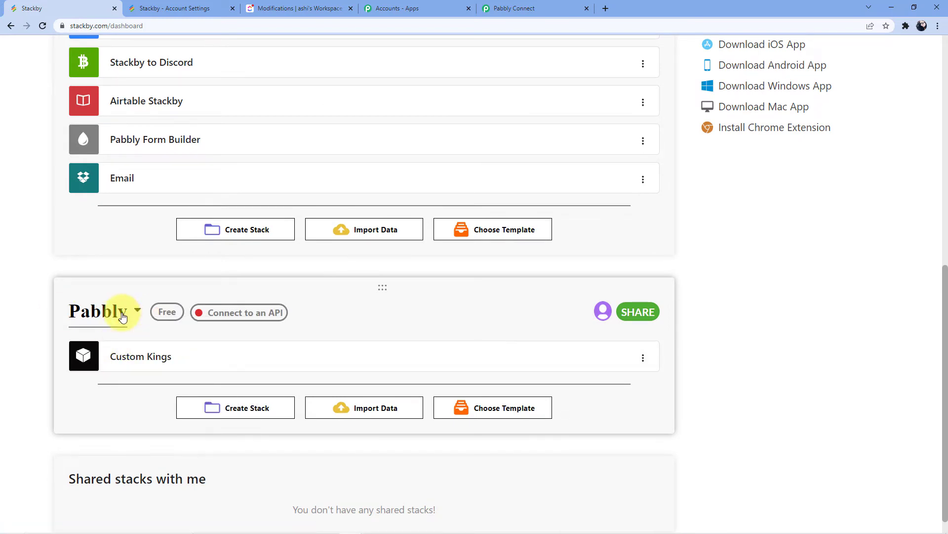
{"action": "scroll", "coordinate": [140, 356], "scroll_direction": "down", "scroll_amount": 1}
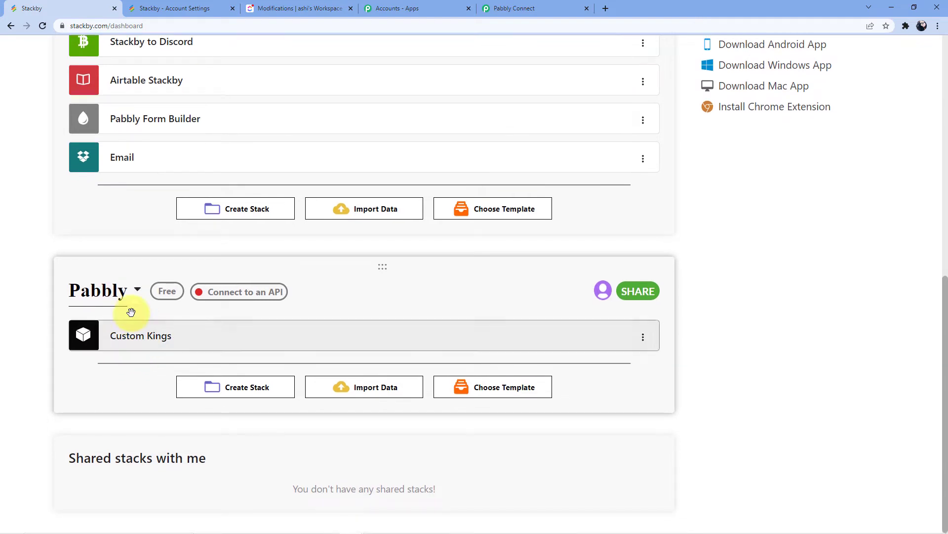
{"action": "left_click", "coordinate": [139, 351]}
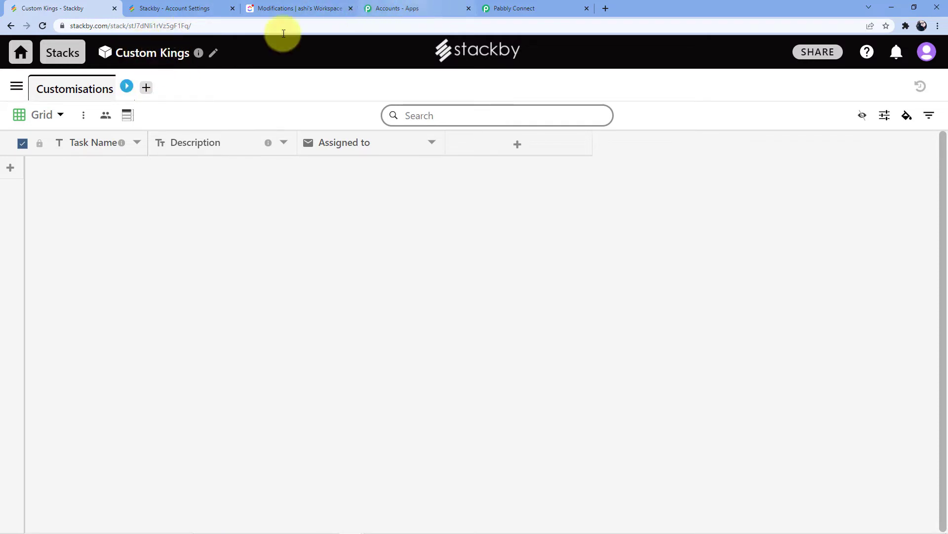
{"action": "left_click", "coordinate": [11, 25]}
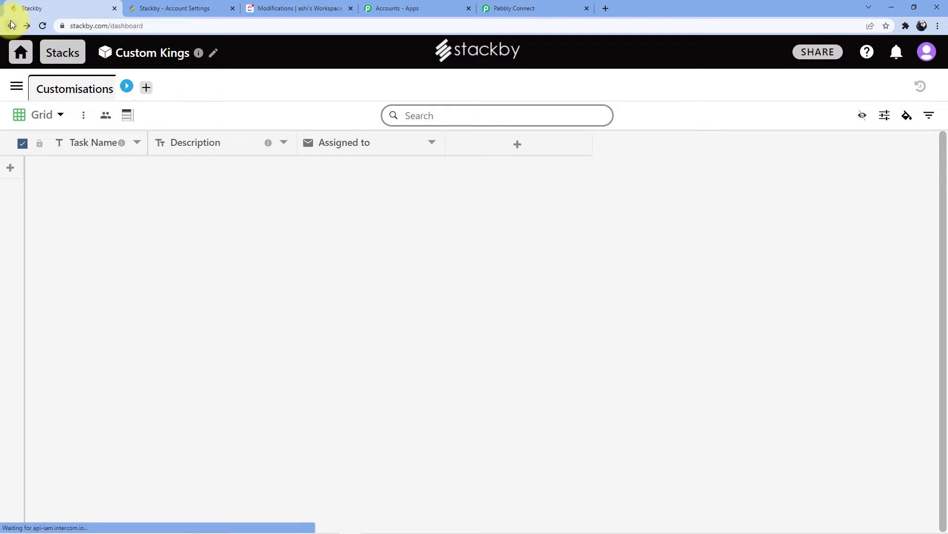
{"action": "scroll", "coordinate": [148, 297], "scroll_direction": "down", "scroll_amount": 6}
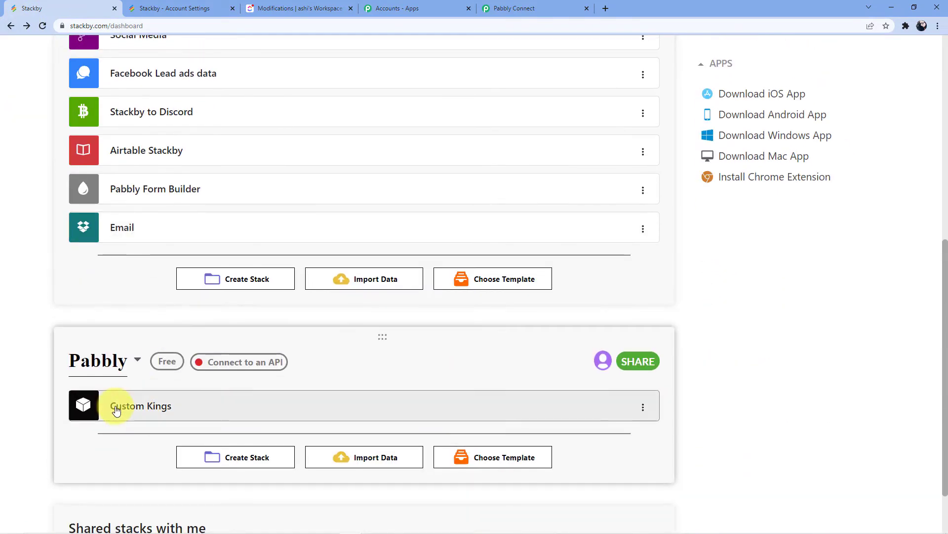
{"action": "left_click", "coordinate": [556, 4]}
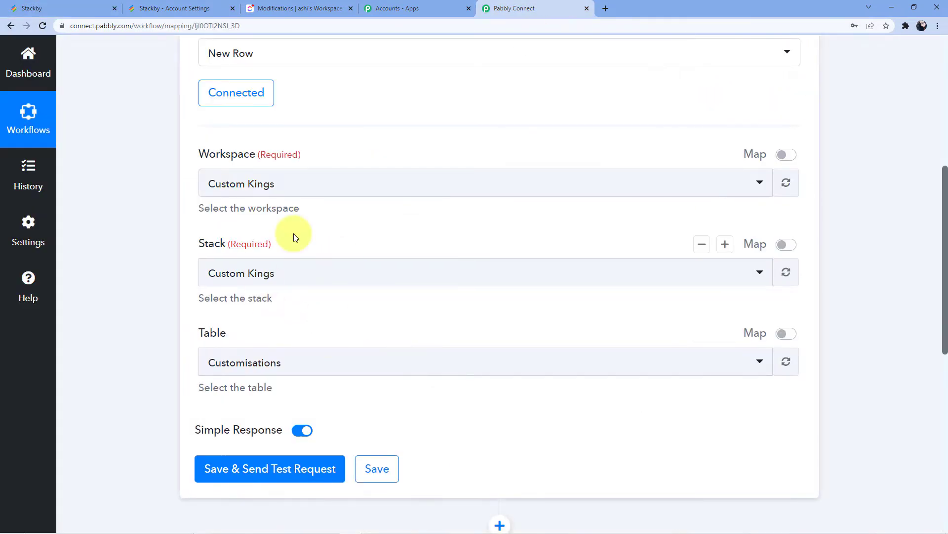
{"action": "left_click", "coordinate": [293, 191]}
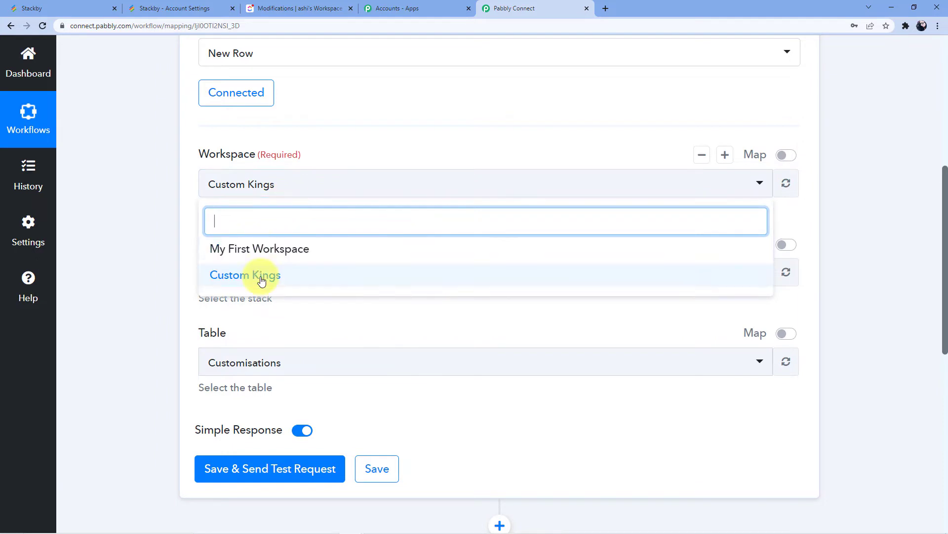
{"action": "left_click", "coordinate": [104, 5]}
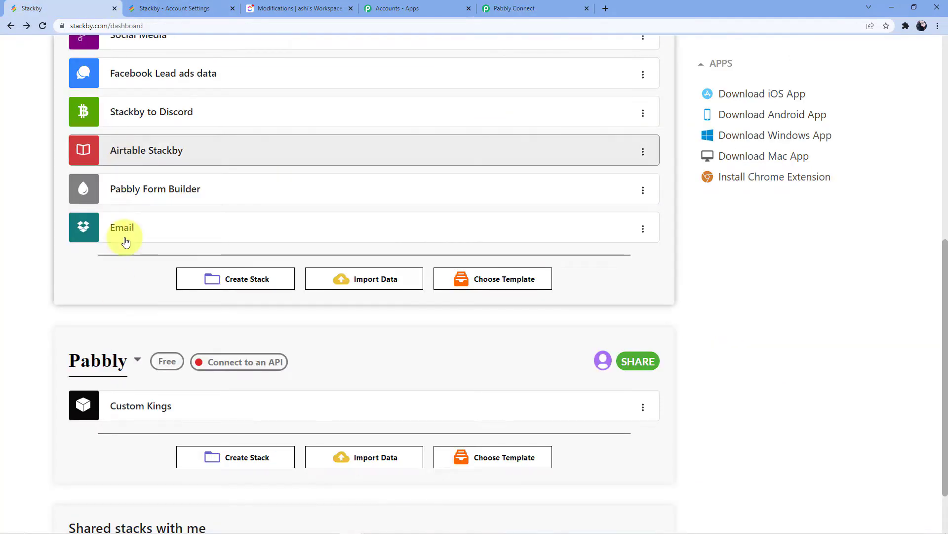
{"action": "scroll", "coordinate": [120, 289], "scroll_direction": "up", "scroll_amount": 2}
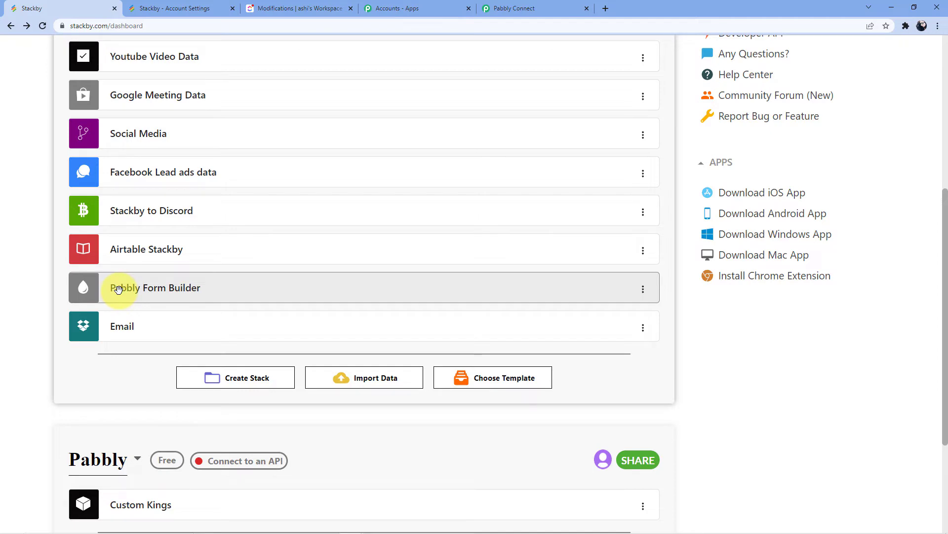
{"action": "scroll", "coordinate": [127, 297], "scroll_direction": "up", "scroll_amount": 1}
{"action": "scroll", "coordinate": [127, 290], "scroll_direction": "down", "scroll_amount": 3}
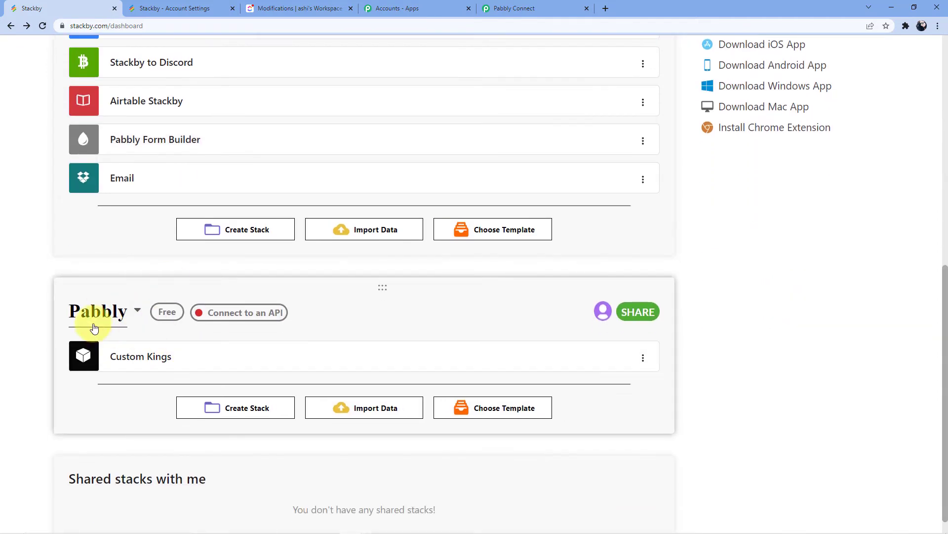
{"action": "scroll", "coordinate": [129, 318], "scroll_direction": "up", "scroll_amount": 8}
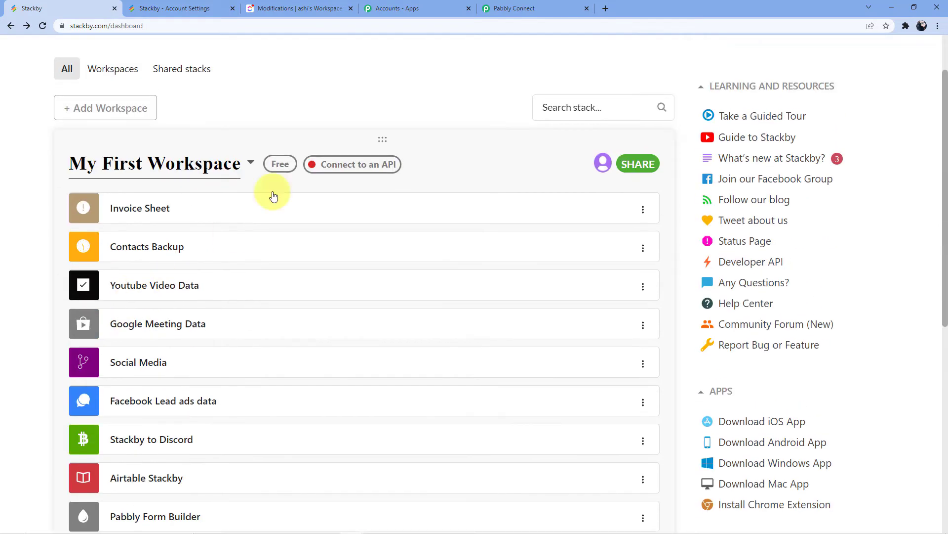
{"action": "scroll", "coordinate": [274, 196], "scroll_direction": "down", "scroll_amount": 5}
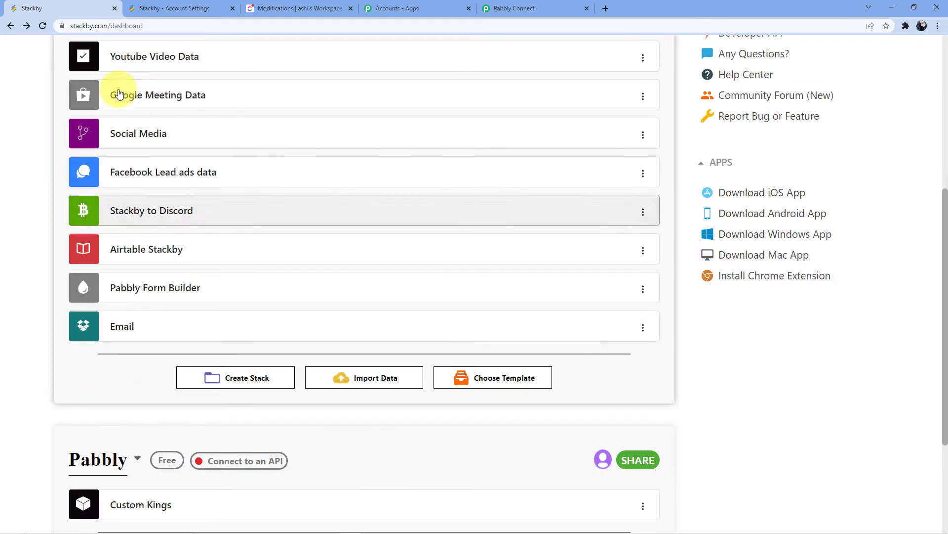
{"action": "scroll", "coordinate": [119, 94], "scroll_direction": "up", "scroll_amount": 5}
{"action": "left_click", "coordinate": [44, 25]}
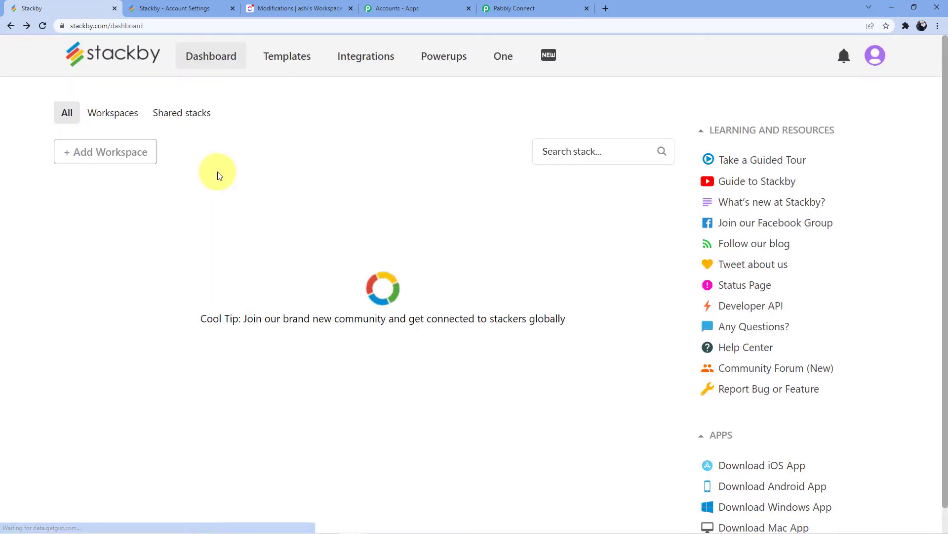
{"action": "scroll", "coordinate": [218, 176], "scroll_direction": "down", "scroll_amount": 6}
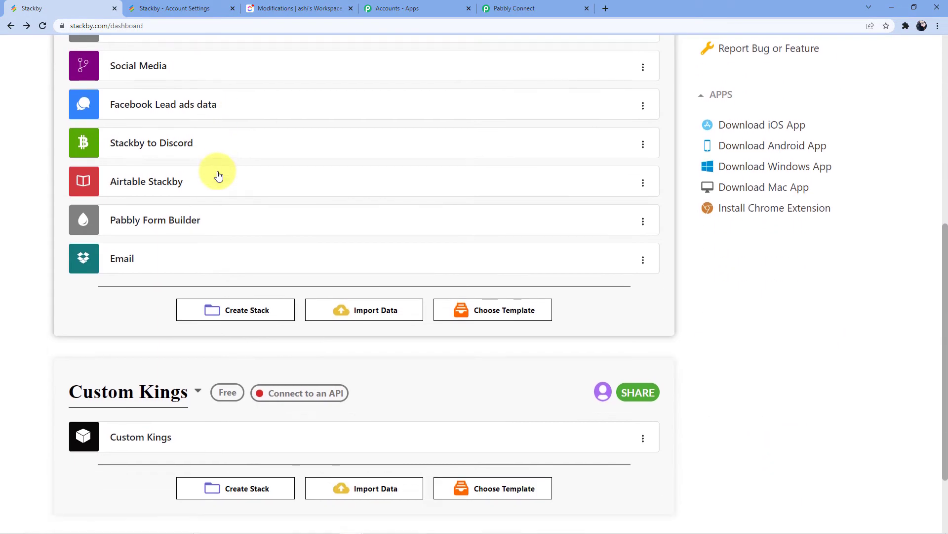
{"action": "scroll", "coordinate": [218, 175], "scroll_direction": "down", "scroll_amount": 2}
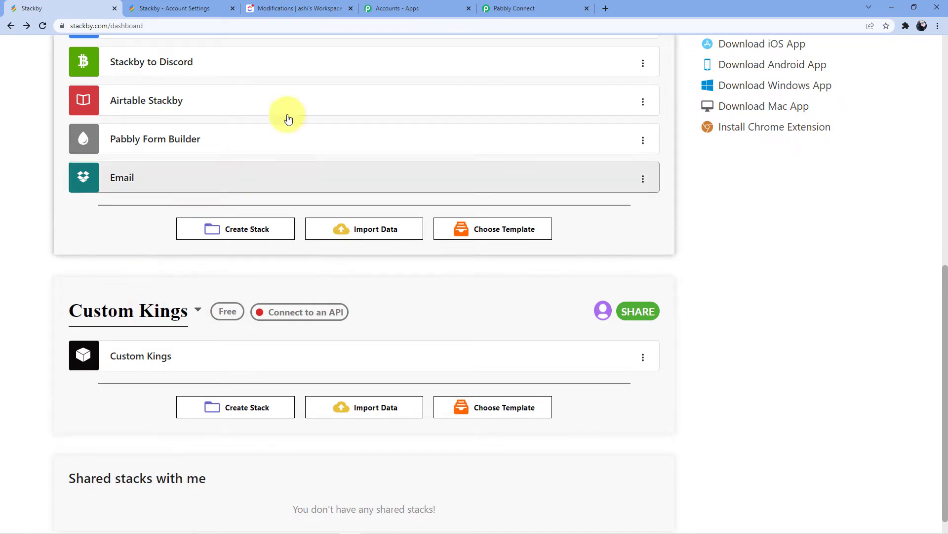
Switch to Pabbly Connect, reselect Custom Kings as the trigger's workspace and review the stack and table settings.
{"action": "left_click", "coordinate": [513, 9]}
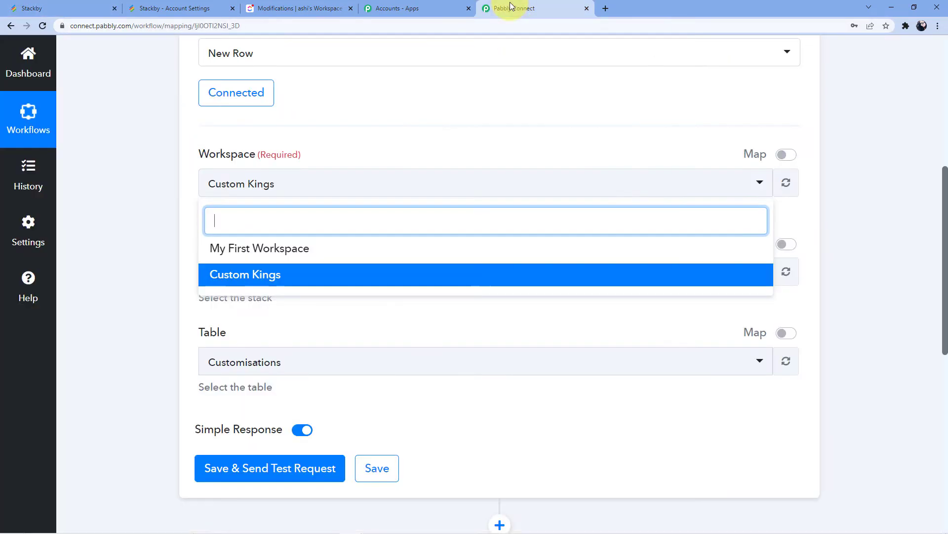
{"action": "left_click", "coordinate": [265, 276]}
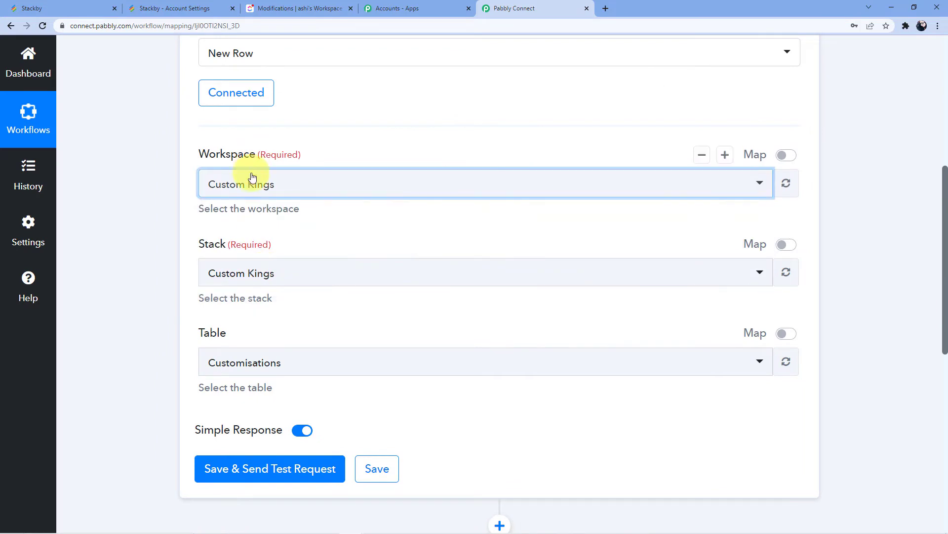
{"action": "scroll", "coordinate": [276, 208], "scroll_direction": "down", "scroll_amount": 2}
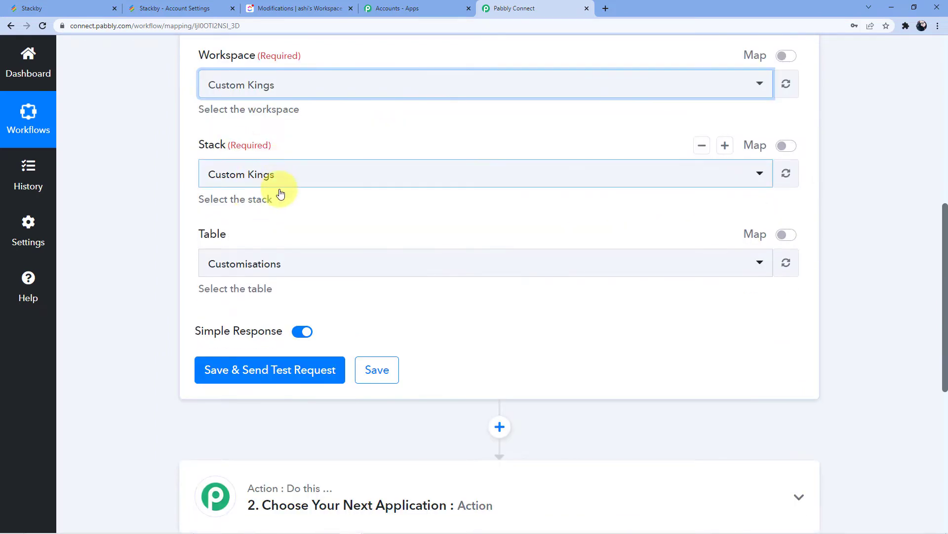
{"action": "scroll", "coordinate": [297, 209], "scroll_direction": "down", "scroll_amount": 2}
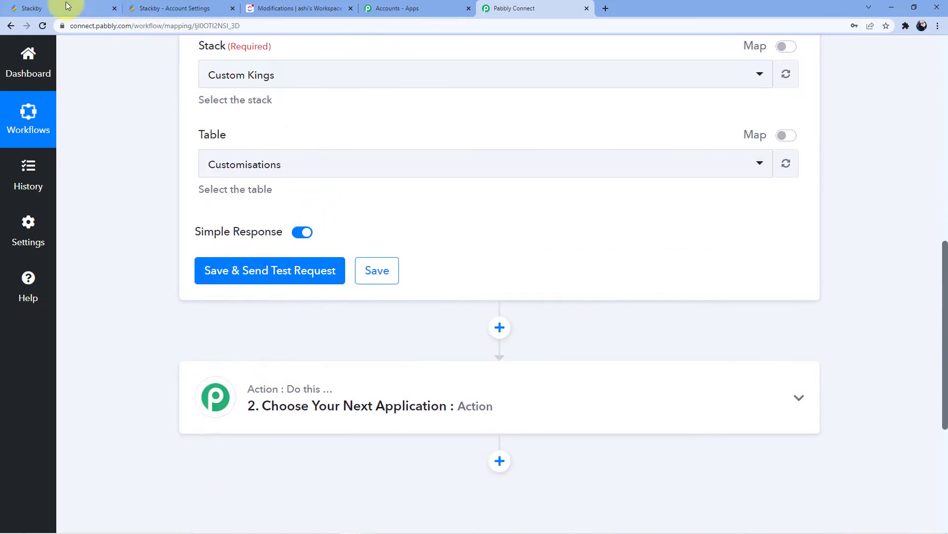
Close the Stackby account settings page and return to the Stackby dashboard.
{"action": "left_click", "coordinate": [197, 8]}
{"action": "left_click", "coordinate": [232, 9]}
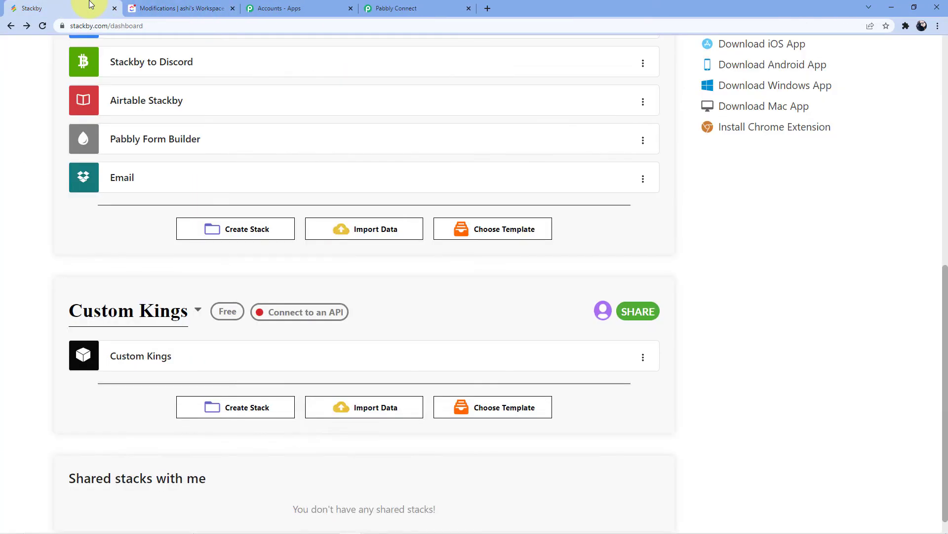
Open the Custom Kings stack in Stackby and compare its Customisations table with the trigger's table setting in Pabbly Connect.
{"action": "left_click", "coordinate": [153, 353]}
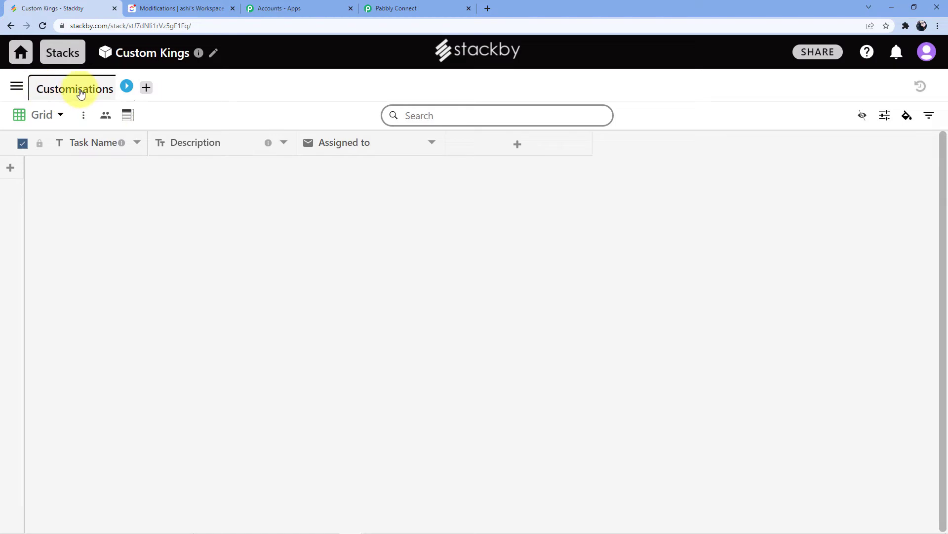
{"action": "left_click", "coordinate": [393, 6]}
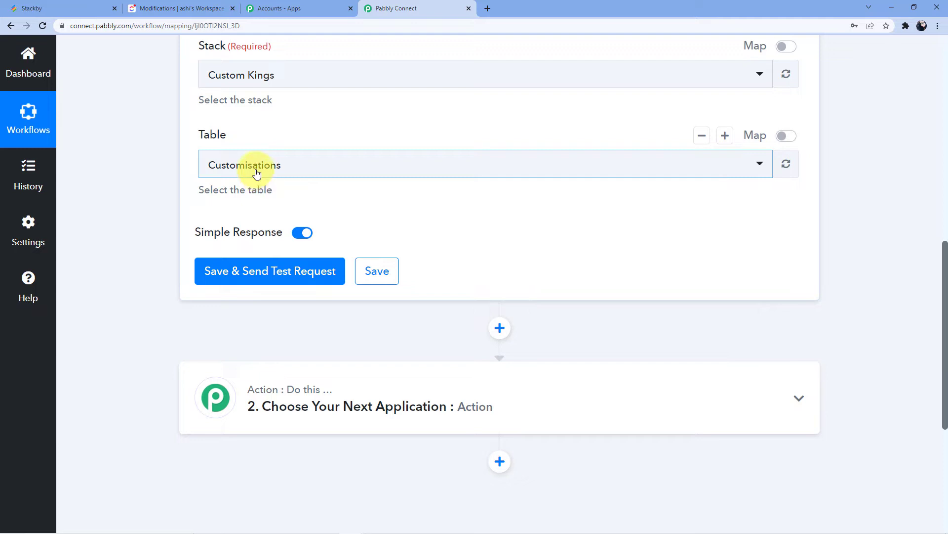
{"action": "left_click", "coordinate": [92, 6]}
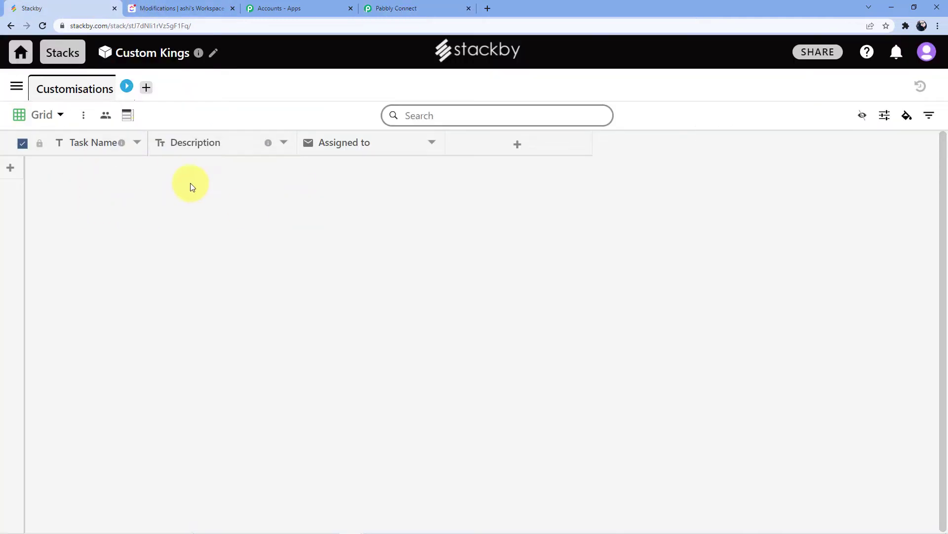
Add a row with the task name "Bike Modification" and a description asking for the named customer's bike to be modified as soon as possible.
{"action": "left_click", "coordinate": [10, 168]}
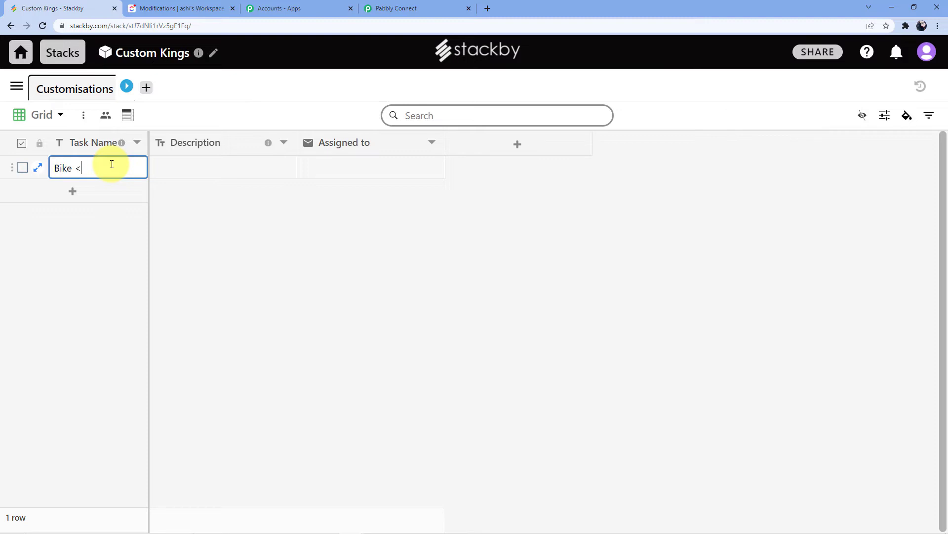
{"action": "type", "text": "Bike Modification"}
{"action": "left_click", "coordinate": [214, 170]}
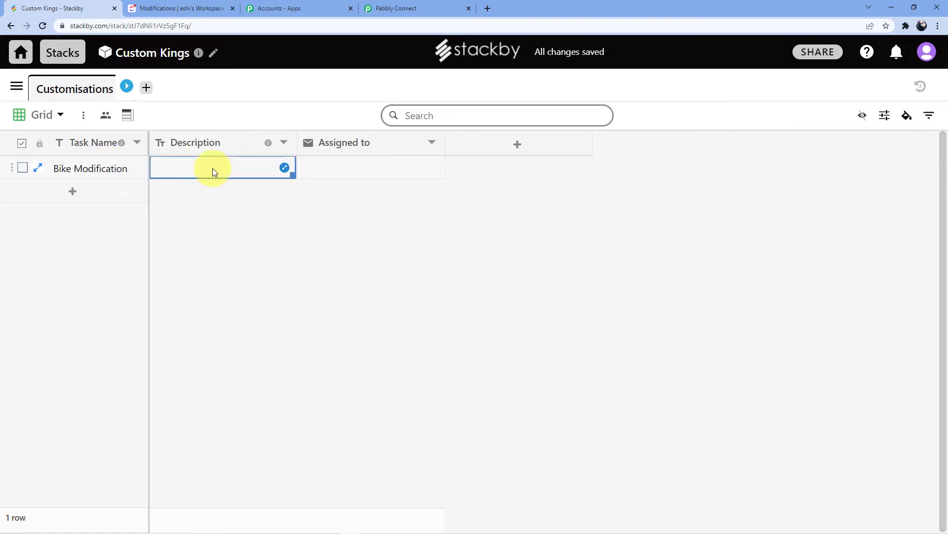
{"action": "left_click", "coordinate": [213, 169]}
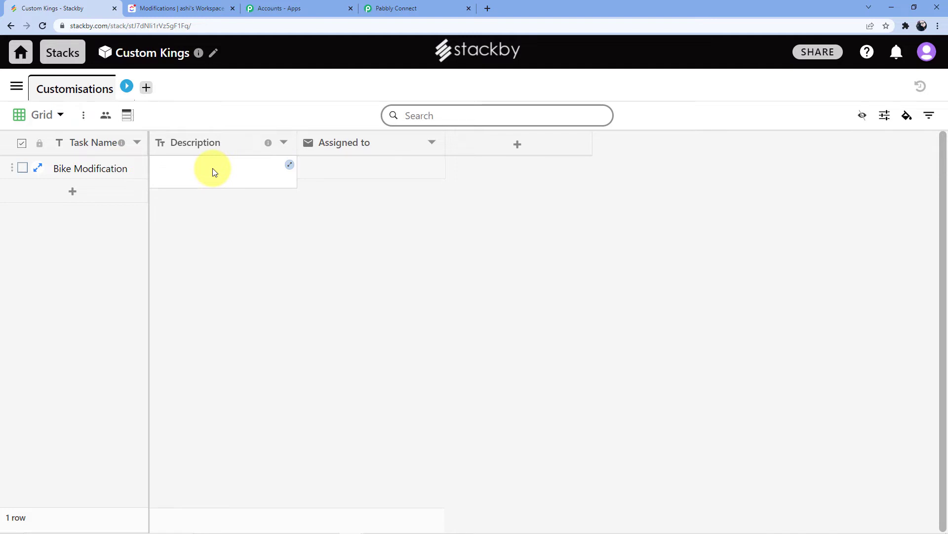
{"action": "double_click", "coordinate": [215, 170]}
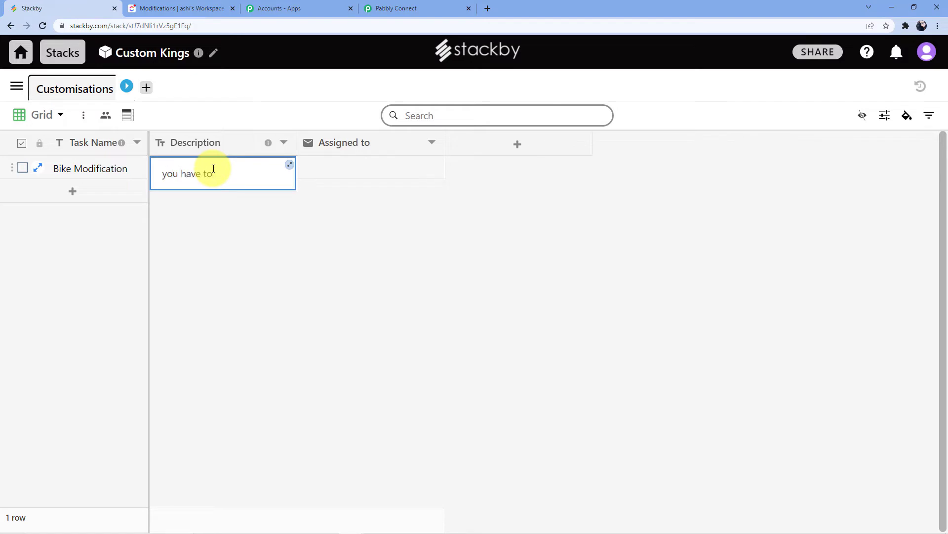
{"action": "type", "text": "you have to modify the bike of Brian as soon as possible"}
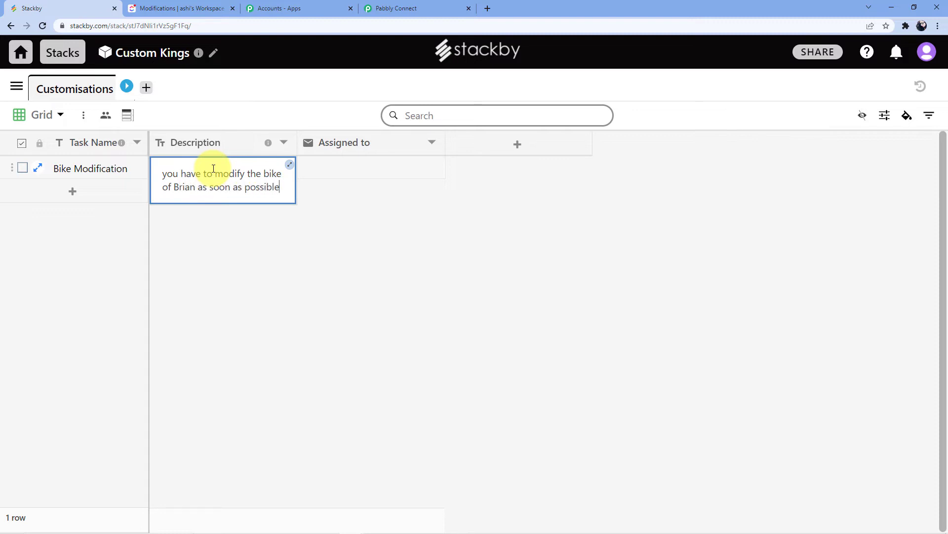
Enter the assignee's first name in the Assigned to field of the Bike Modification row.
{"action": "left_click", "coordinate": [359, 171]}
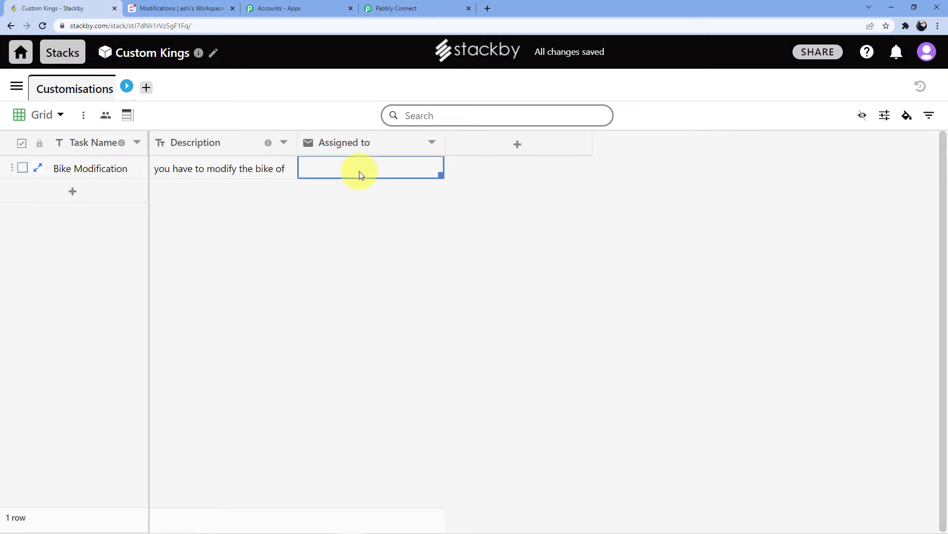
{"action": "type", "text": "ohn"}
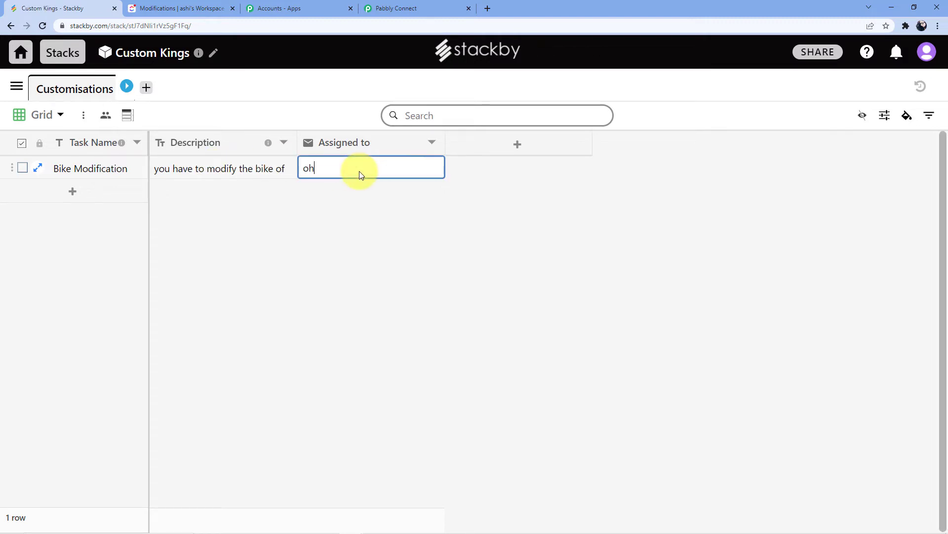
{"action": "key", "text": "BackSpace"}
{"action": "key", "text": "BackSpace"}
{"action": "key", "text": "BackSpace"}
{"action": "type", "text": "Johgn"}
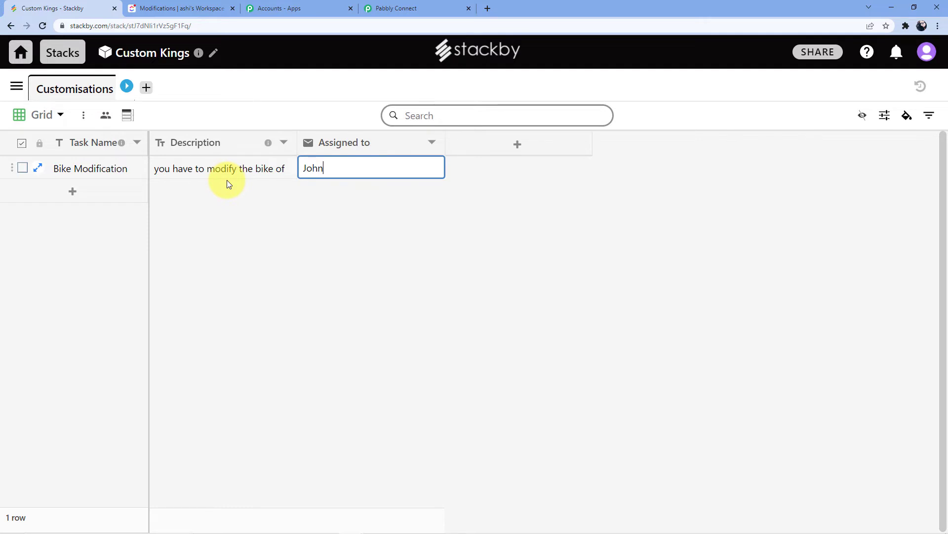
Capitalise the first word of the Bike Modification row's description as "You".
{"action": "left_click", "coordinate": [162, 169]}
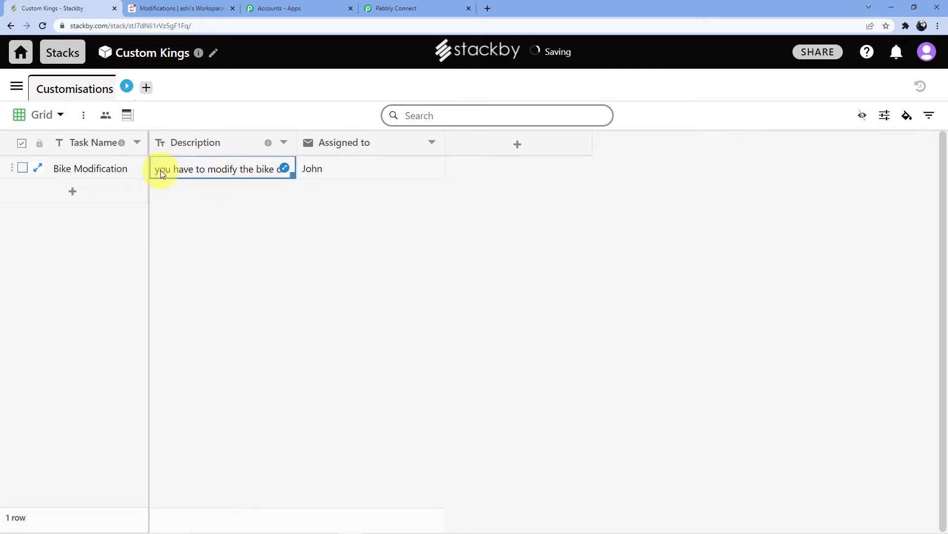
{"action": "left_click", "coordinate": [161, 170]}
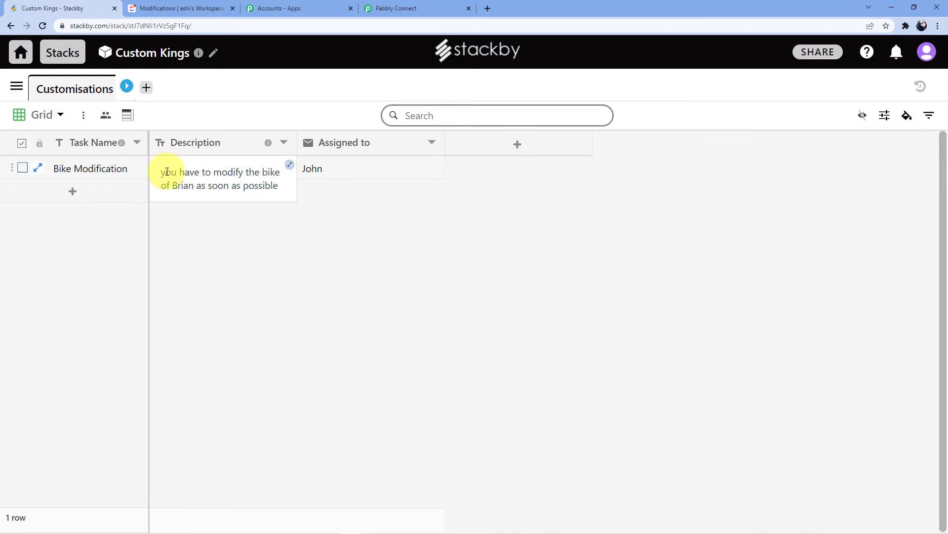
{"action": "left_click", "coordinate": [167, 171]}
{"action": "key", "text": "BackSpace"}
{"action": "type", "text": "Y"}
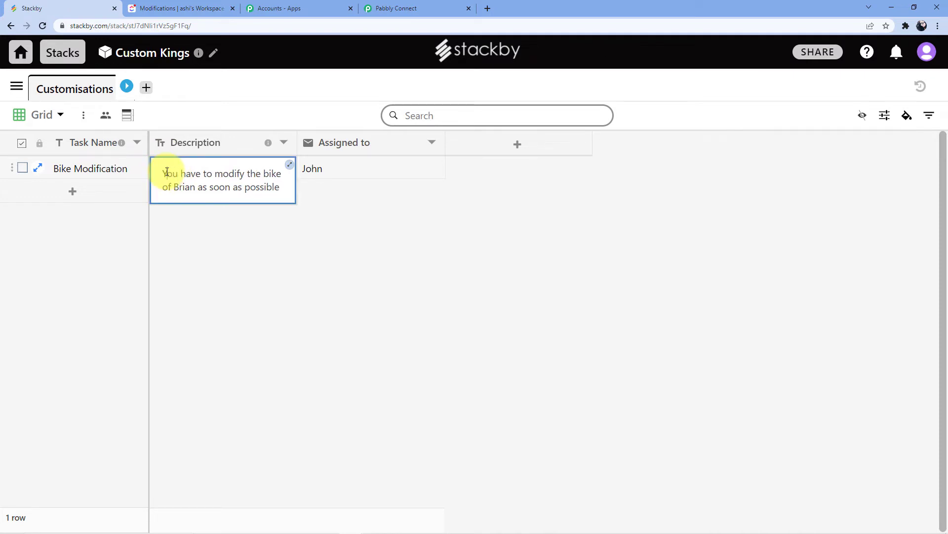
{"action": "left_click", "coordinate": [472, 261]}
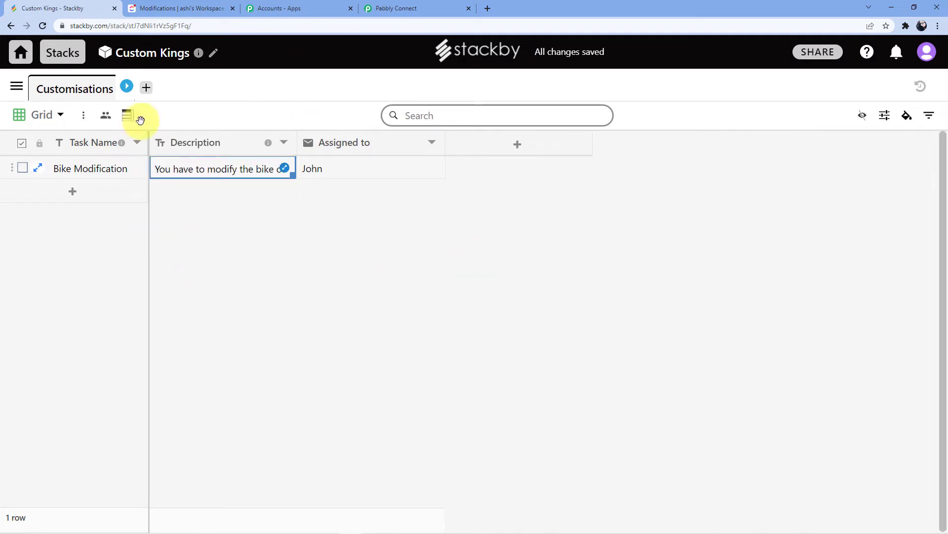
Switch to Pabbly Connect and save the Stackby trigger with a test request to fetch the new row's data.
{"action": "left_click", "coordinate": [395, 8]}
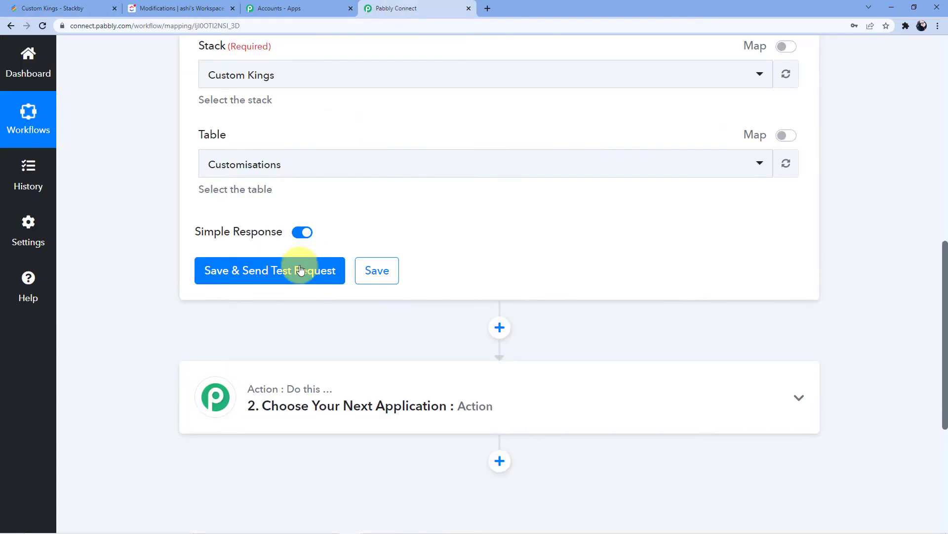
{"action": "left_click", "coordinate": [264, 272]}
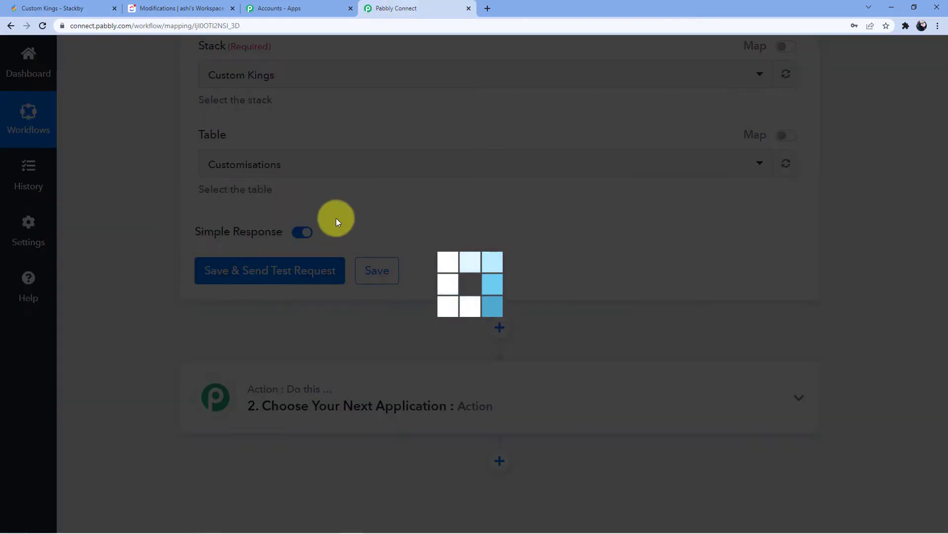
{"action": "scroll", "coordinate": [425, 180], "scroll_direction": "down", "scroll_amount": 2}
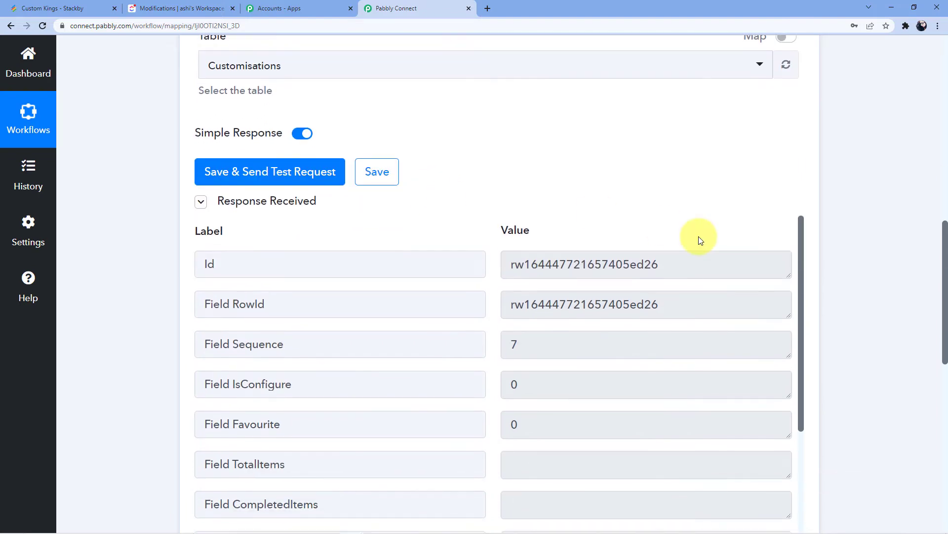
{"action": "scroll", "coordinate": [678, 262], "scroll_direction": "down", "scroll_amount": 4}
{"action": "scroll", "coordinate": [677, 262], "scroll_direction": "down", "scroll_amount": 2}
{"action": "scroll", "coordinate": [830, 250], "scroll_direction": "down", "scroll_amount": 5}
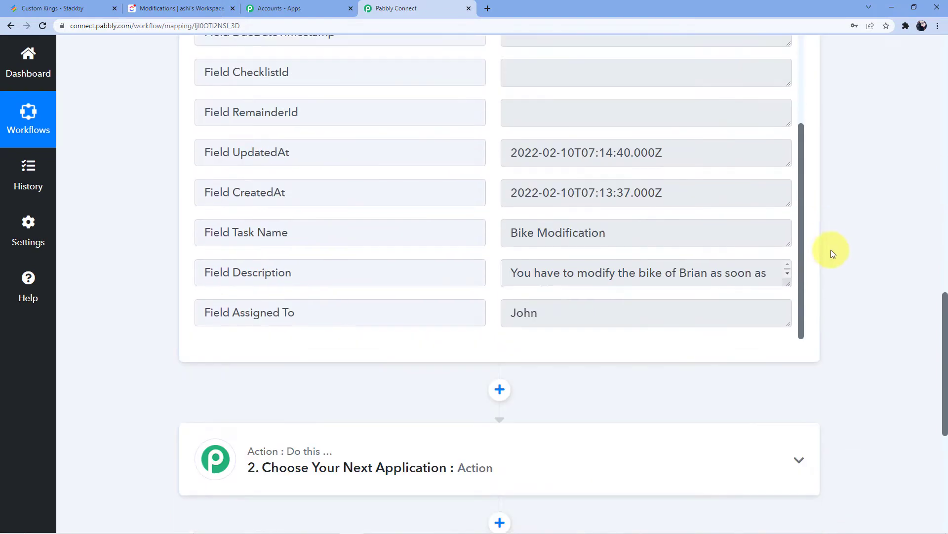
Enlarge the description value in the received response and check the Task Name, Description and Assigned To fields.
{"action": "scroll", "coordinate": [568, 179], "scroll_direction": "down", "scroll_amount": 1}
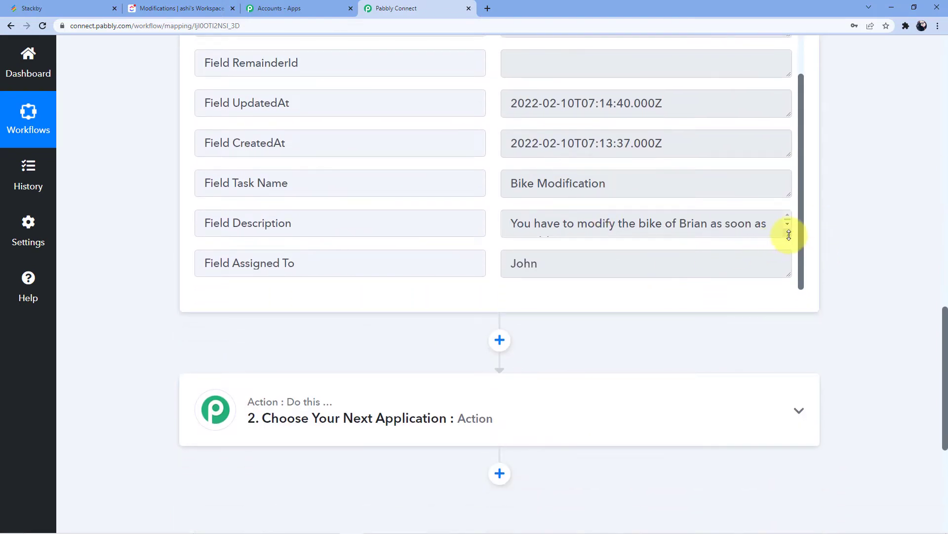
{"action": "left_click_drag", "start_coordinate": [787, 234], "coordinate": [788, 255]}
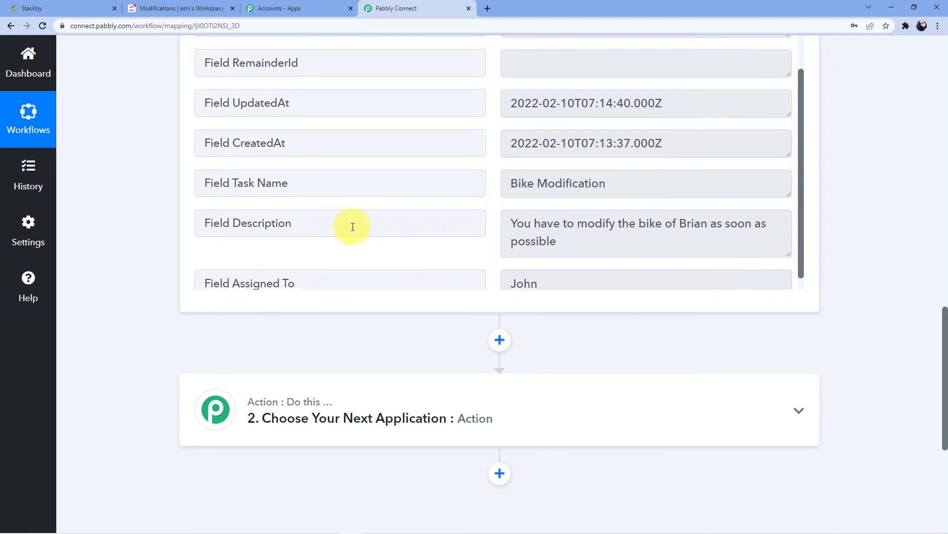
{"action": "scroll", "coordinate": [494, 230], "scroll_direction": "up", "scroll_amount": 2}
{"action": "scroll", "coordinate": [483, 233], "scroll_direction": "down", "scroll_amount": 2}
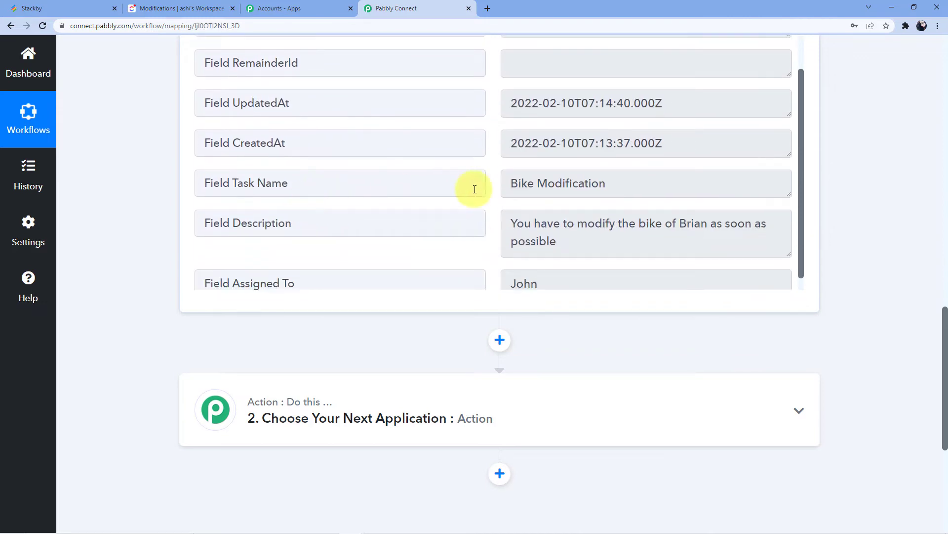
{"action": "scroll", "coordinate": [593, 180], "scroll_direction": "down", "scroll_amount": 1}
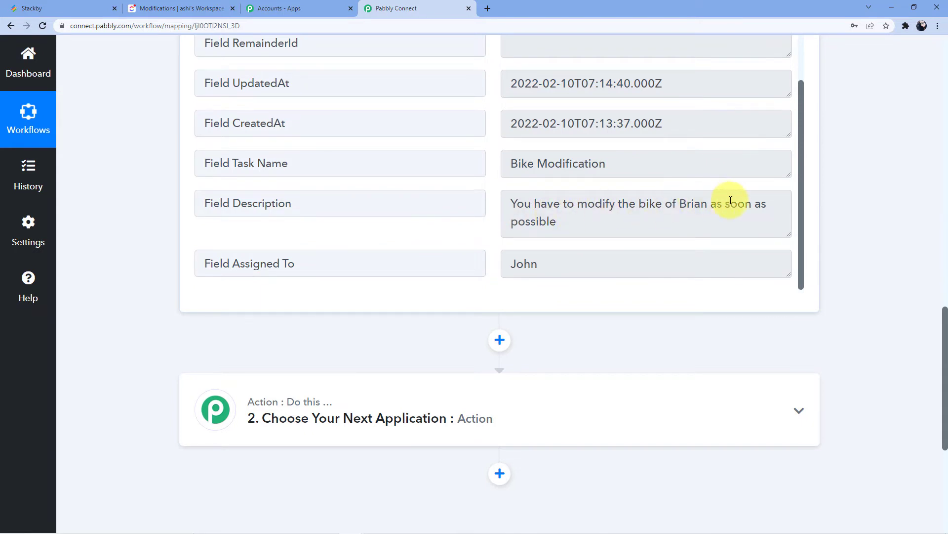
{"action": "scroll", "coordinate": [515, 233], "scroll_direction": "down", "scroll_amount": 2}
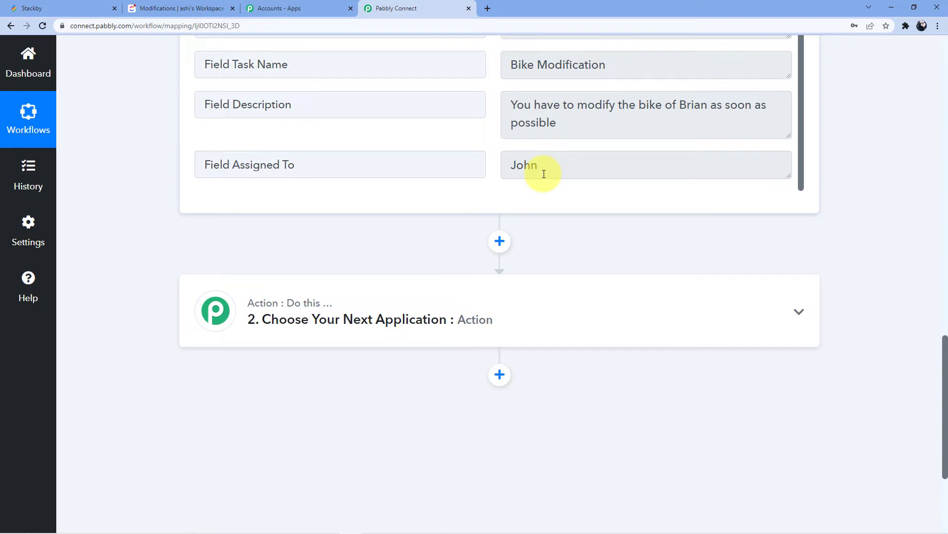
Set the workflow's second step to the ClickUp app with the Create Task action event.
{"action": "left_click", "coordinate": [445, 311]}
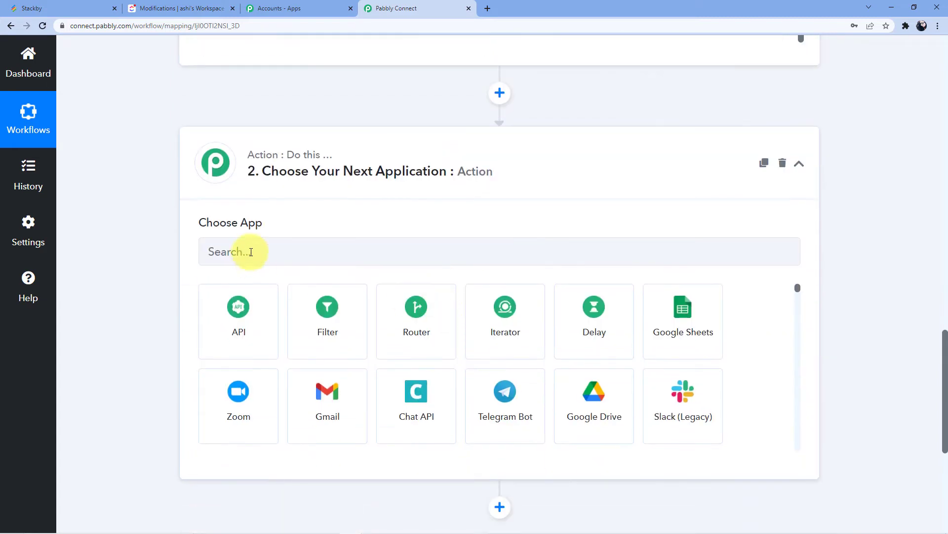
{"action": "left_click", "coordinate": [261, 245]}
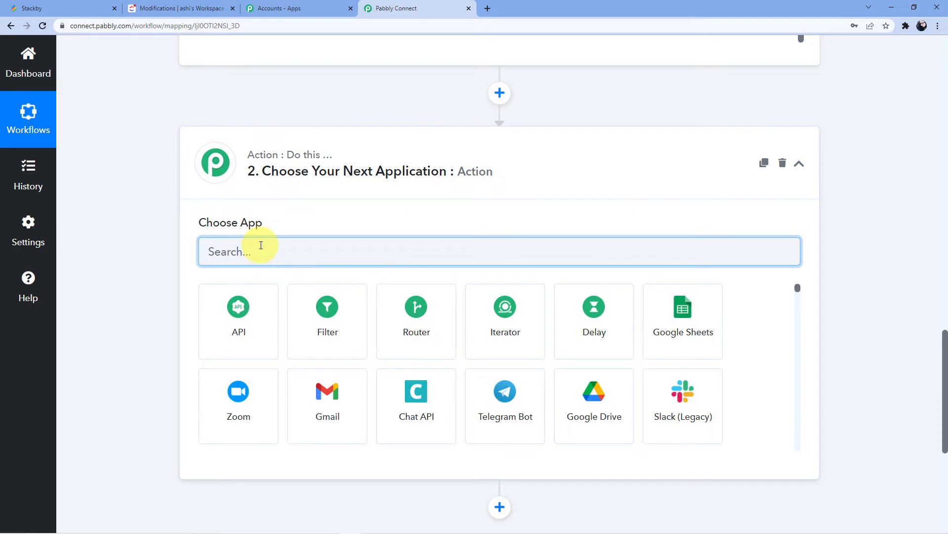
{"action": "type", "text": "Clci"}
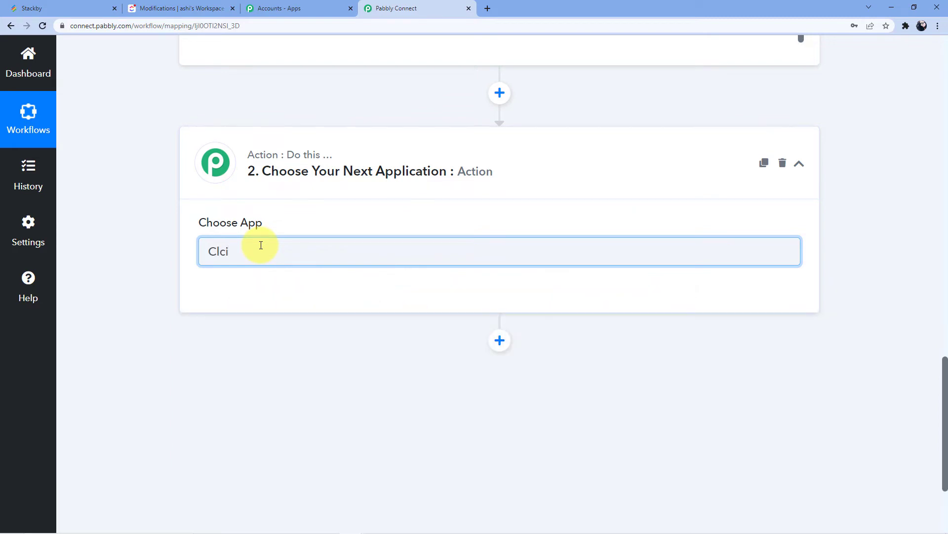
{"action": "key", "text": "BackSpace"}
{"action": "key", "text": "BackSpace"}
{"action": "type", "text": "ick"}
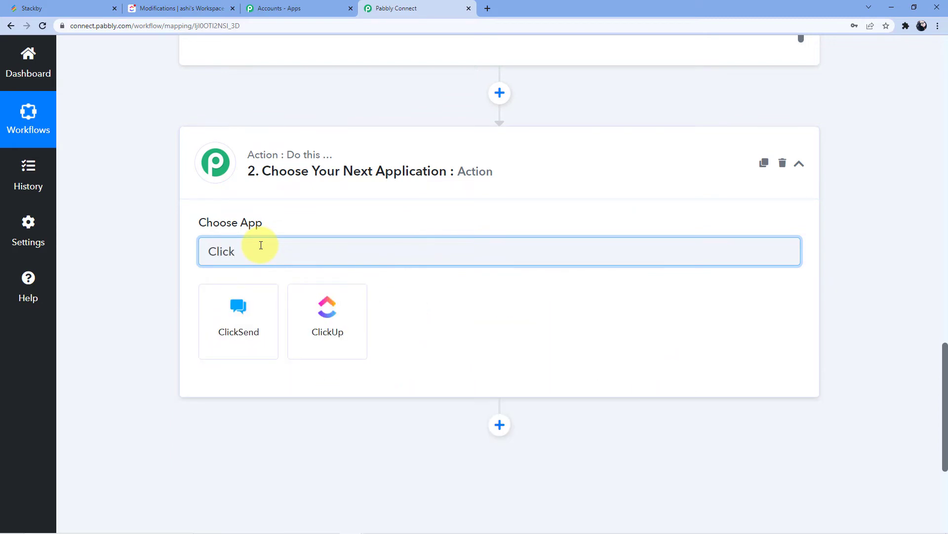
{"action": "left_click", "coordinate": [341, 340]}
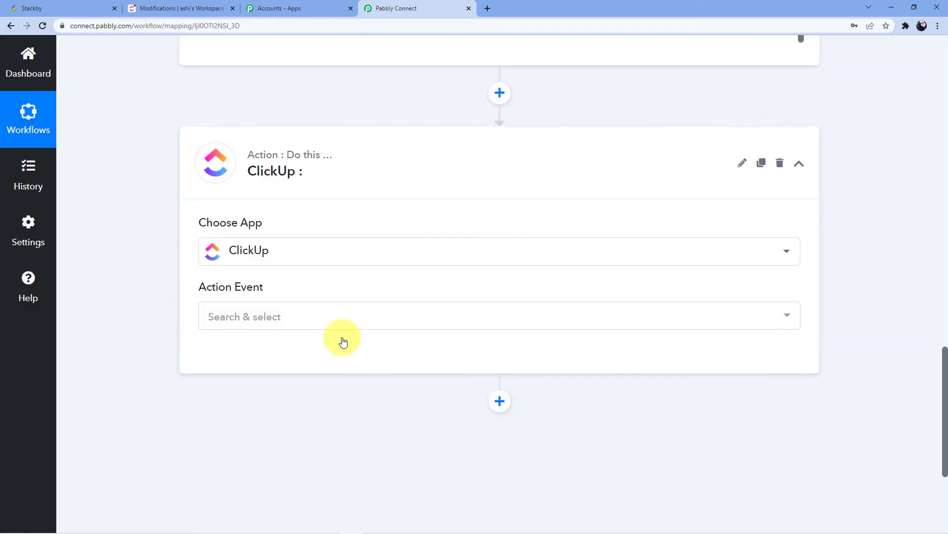
{"action": "left_click", "coordinate": [277, 319]}
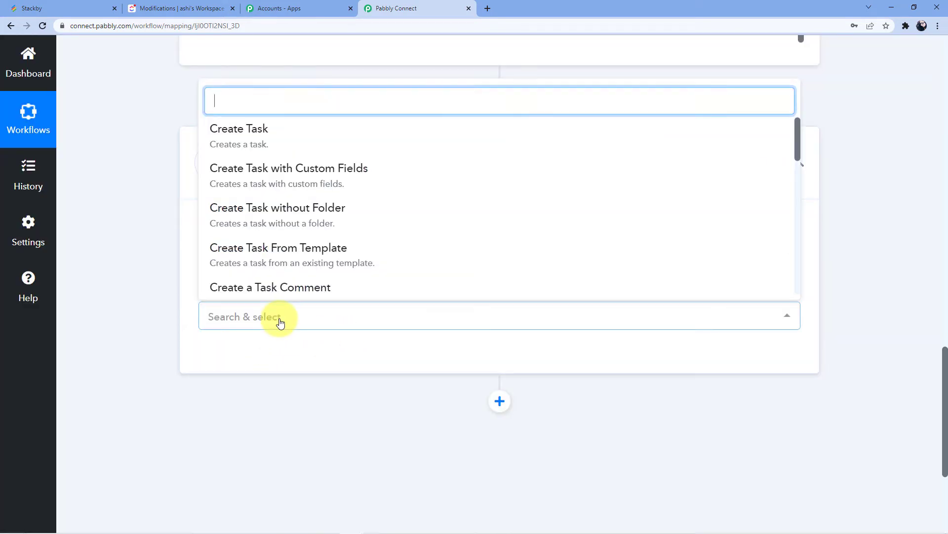
{"action": "left_click", "coordinate": [302, 146]}
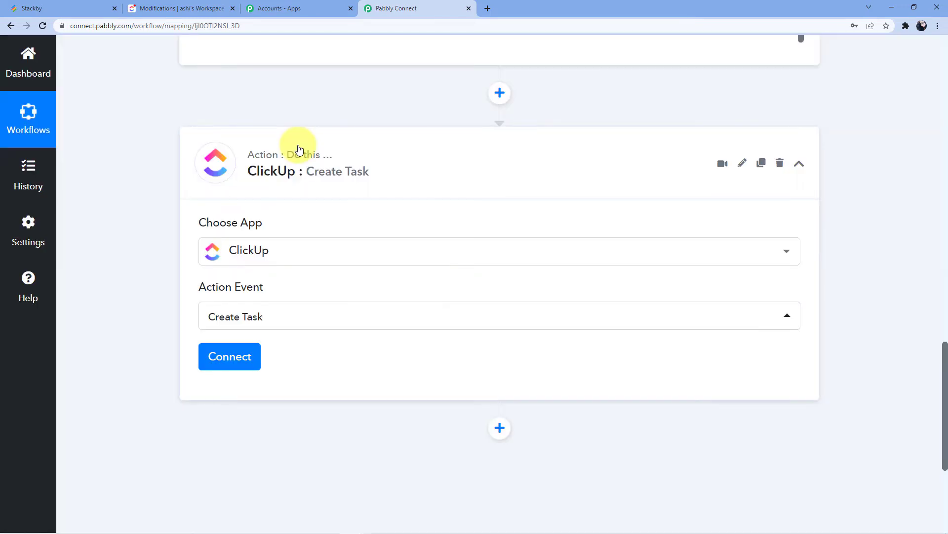
Start connecting the ClickUp account with the Add New Connection option and read where to find the API token.
{"action": "scroll", "coordinate": [300, 149], "scroll_direction": "up", "scroll_amount": 1}
{"action": "scroll", "coordinate": [331, 198], "scroll_direction": "down", "scroll_amount": 4}
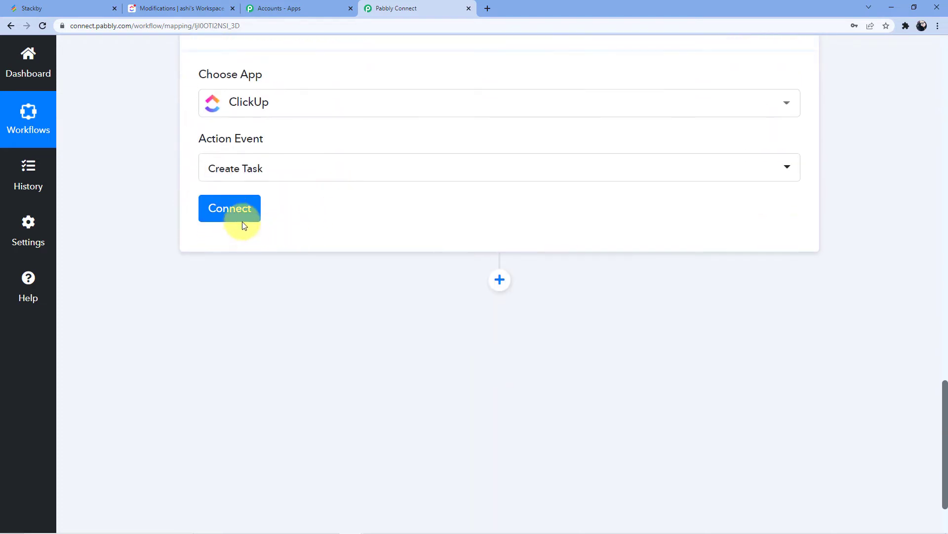
{"action": "left_click", "coordinate": [242, 222]}
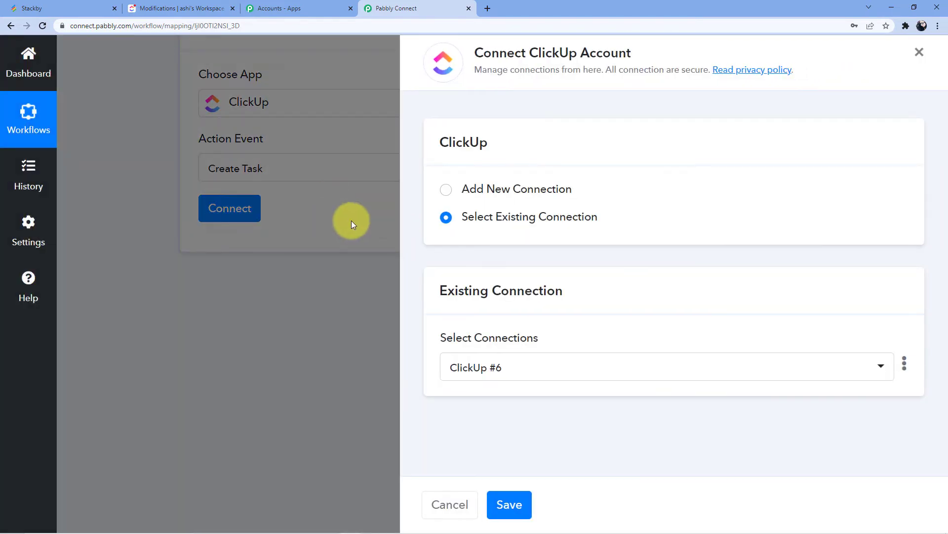
{"action": "left_click", "coordinate": [528, 190]}
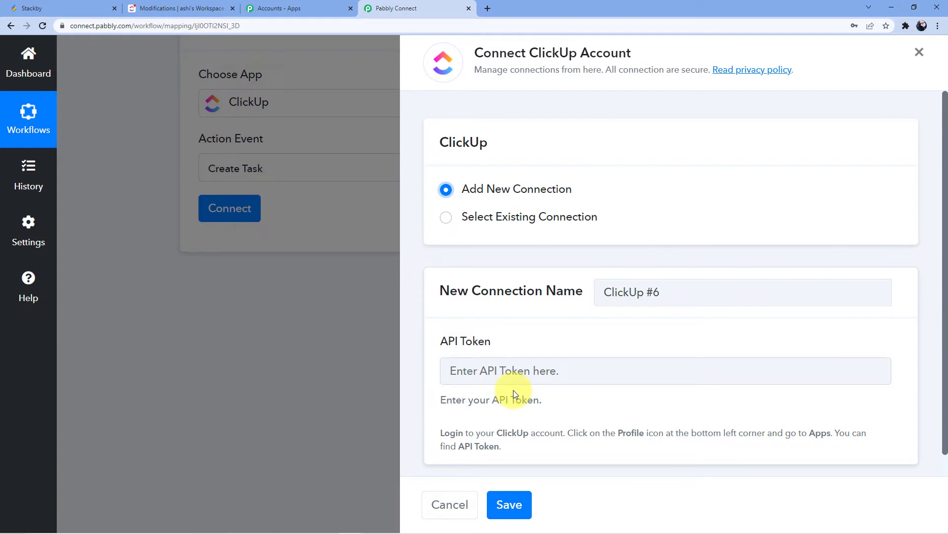
{"action": "scroll", "coordinate": [514, 390], "scroll_direction": "down", "scroll_amount": 1}
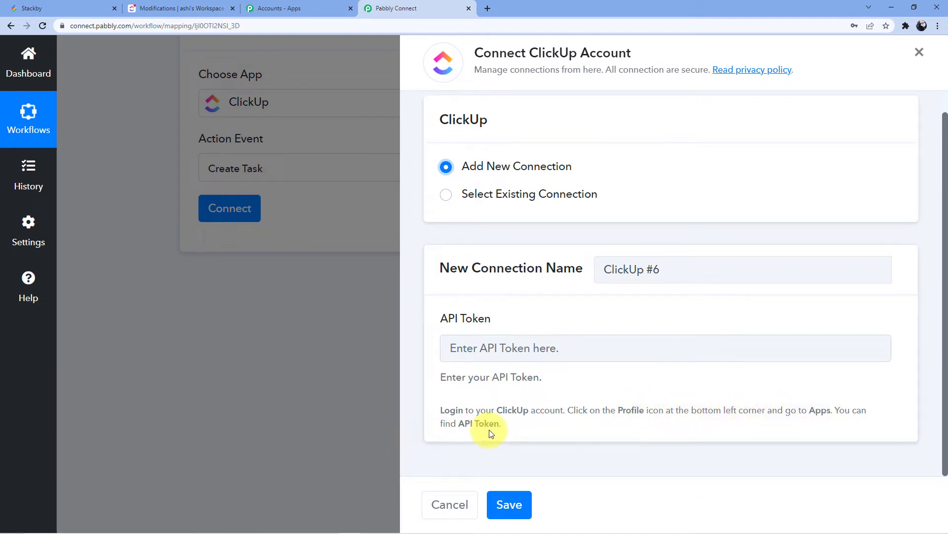
Switch to ClickUp and copy the API token from the account's Apps settings.
{"action": "left_click_drag", "start_coordinate": [440, 412], "coordinate": [508, 423]}
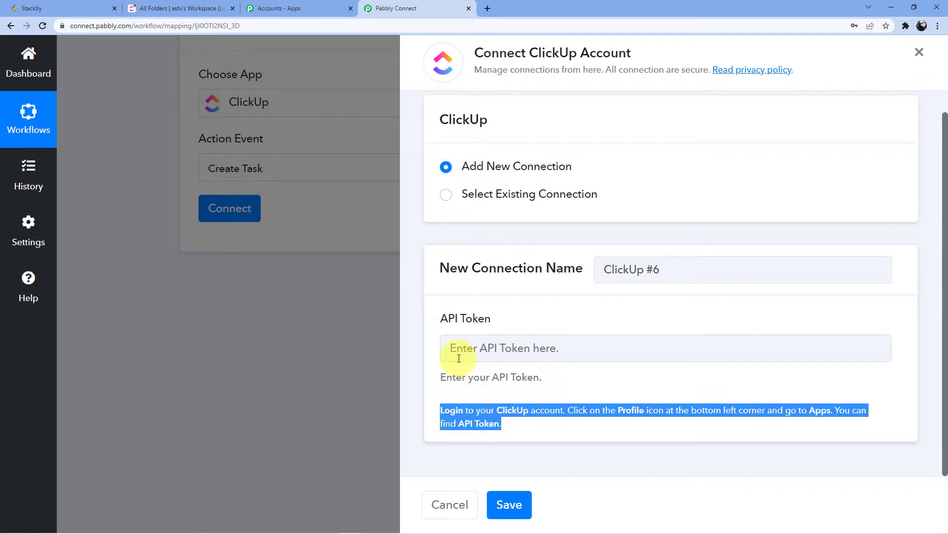
{"action": "left_click", "coordinate": [177, 9]}
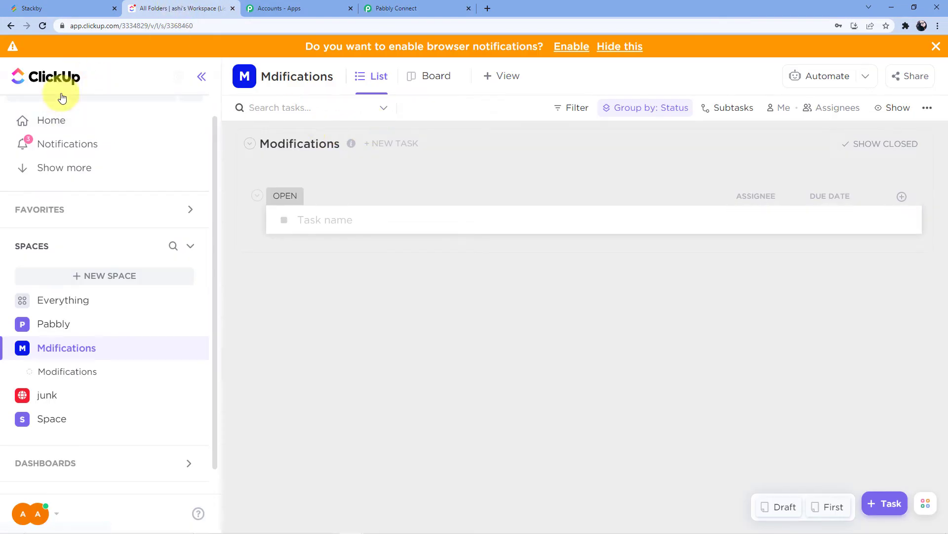
{"action": "scroll", "coordinate": [38, 243], "scroll_direction": "down", "scroll_amount": 1}
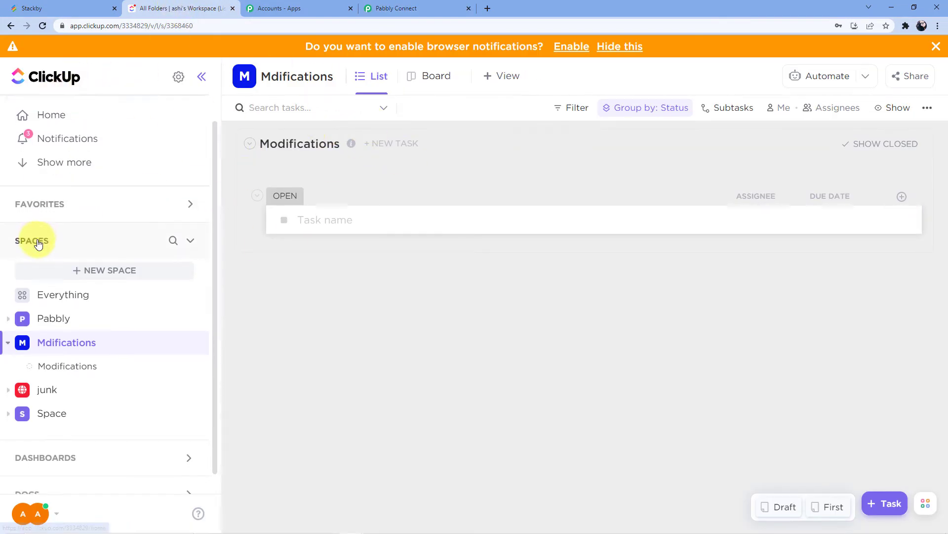
{"action": "scroll", "coordinate": [38, 243], "scroll_direction": "down", "scroll_amount": 1}
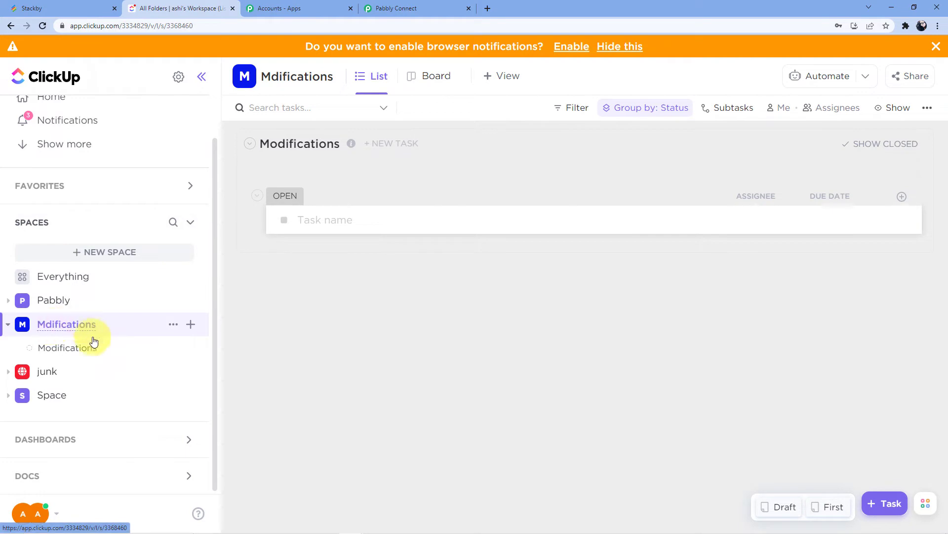
{"action": "left_click", "coordinate": [30, 512]}
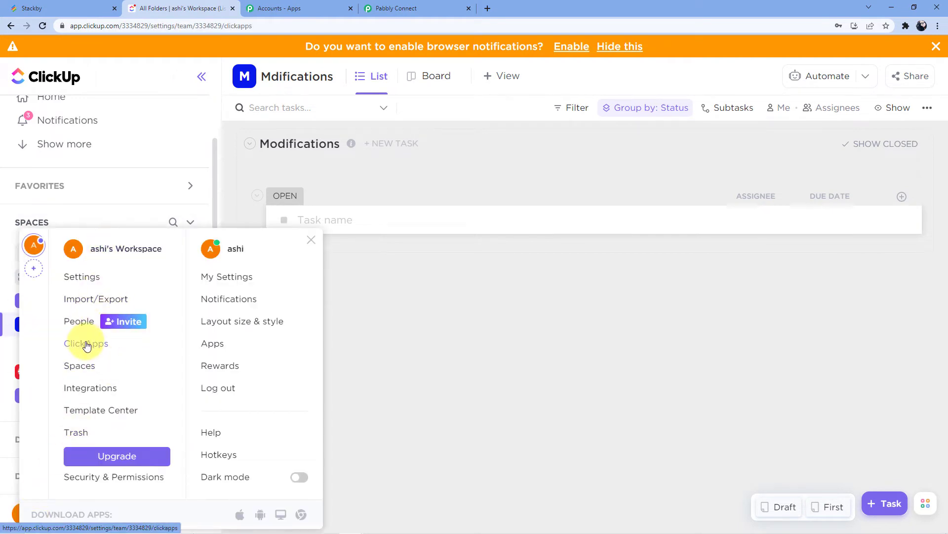
{"action": "left_click", "coordinate": [86, 344]}
{"action": "scroll", "coordinate": [88, 318], "scroll_direction": "down", "scroll_amount": 9}
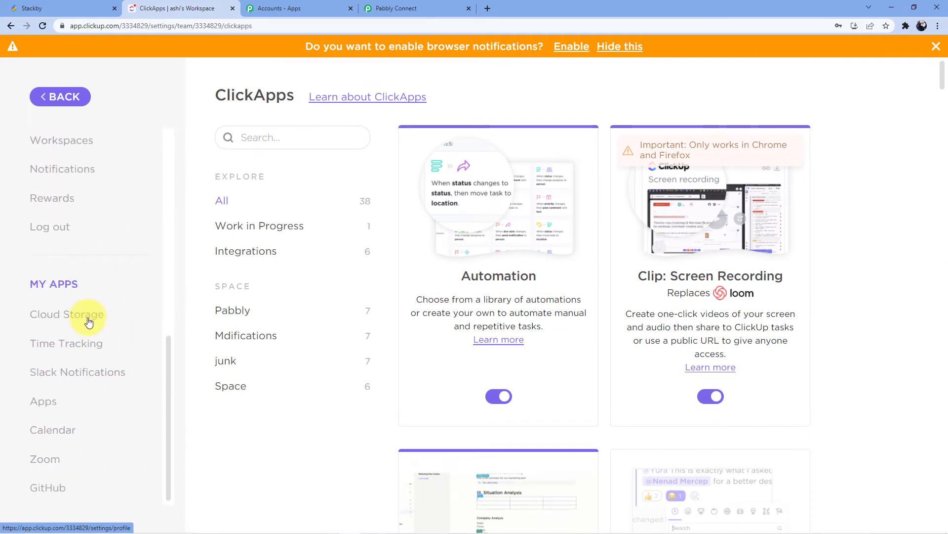
{"action": "left_click", "coordinate": [45, 404]}
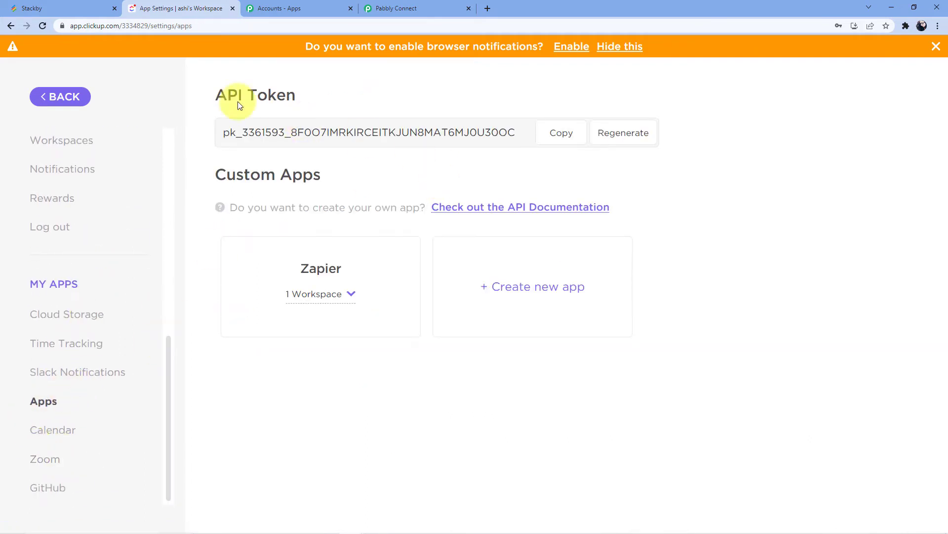
{"action": "left_click", "coordinate": [568, 141]}
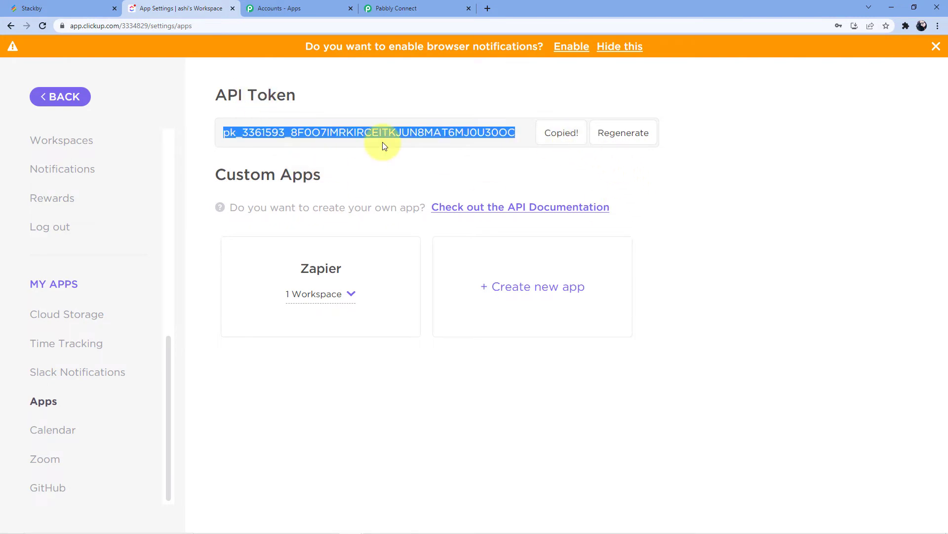
Switch to Pabbly Connect, paste the ClickUp API token into the new connection and save it.
{"action": "left_click", "coordinate": [414, 6]}
{"action": "left_click", "coordinate": [534, 360]}
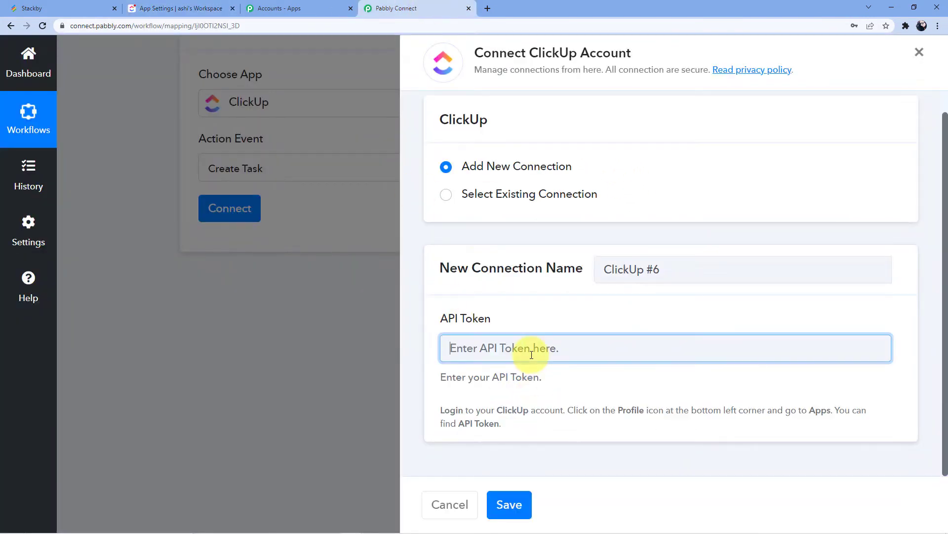
{"action": "key", "text": "ctrl+v"}
{"action": "left_click", "coordinate": [511, 507]}
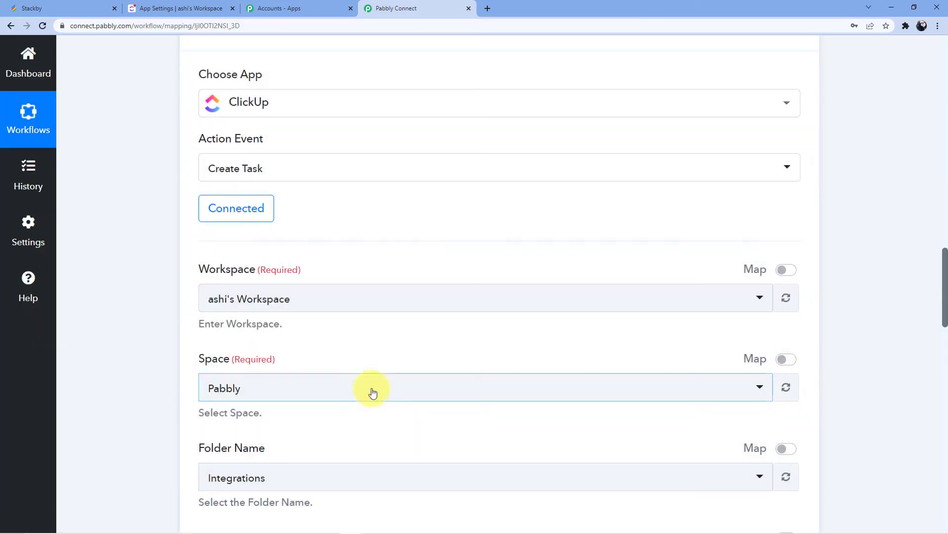
Review the Create Task action's Workspace, Space, Folder Name, List Name, Task Name and Description fields.
{"action": "scroll", "coordinate": [429, 234], "scroll_direction": "down", "scroll_amount": 1}
{"action": "scroll", "coordinate": [310, 251], "scroll_direction": "down", "scroll_amount": 2}
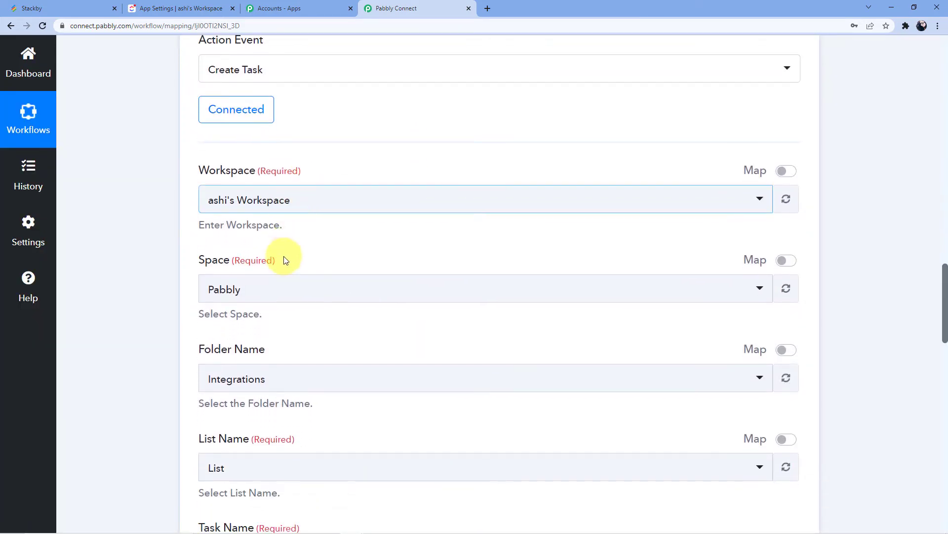
{"action": "scroll", "coordinate": [262, 364], "scroll_direction": "down", "scroll_amount": 8}
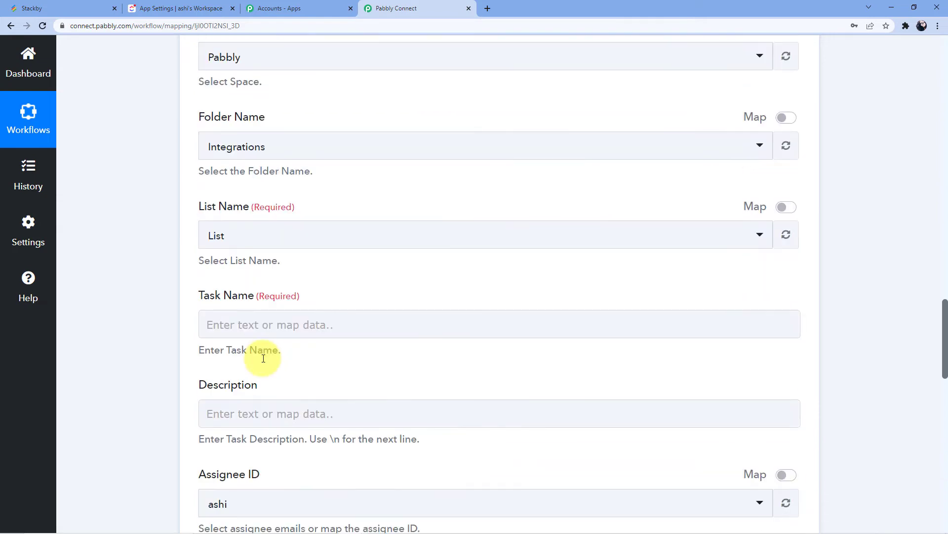
{"action": "scroll", "coordinate": [262, 358], "scroll_direction": "up", "scroll_amount": 5}
{"action": "left_click", "coordinate": [262, 358]}
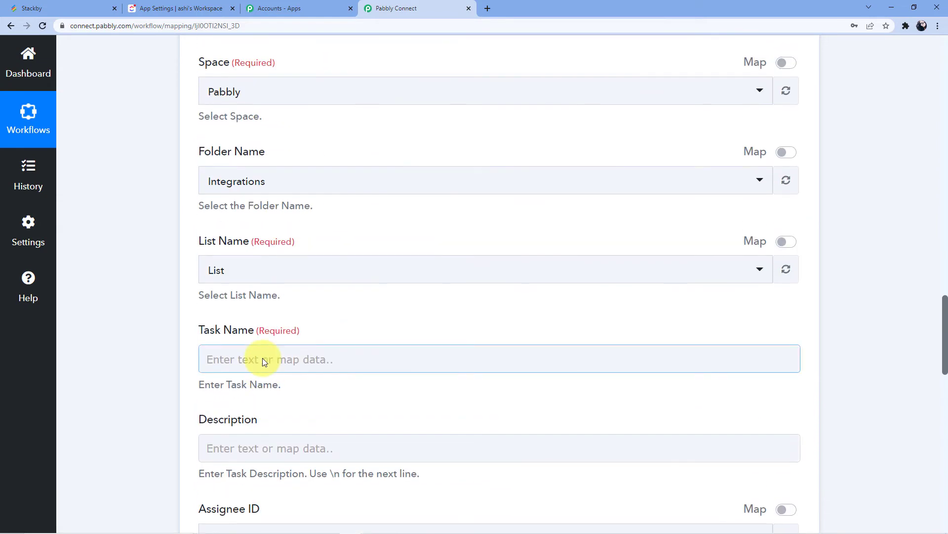
{"action": "scroll", "coordinate": [263, 357], "scroll_direction": "up", "scroll_amount": 6}
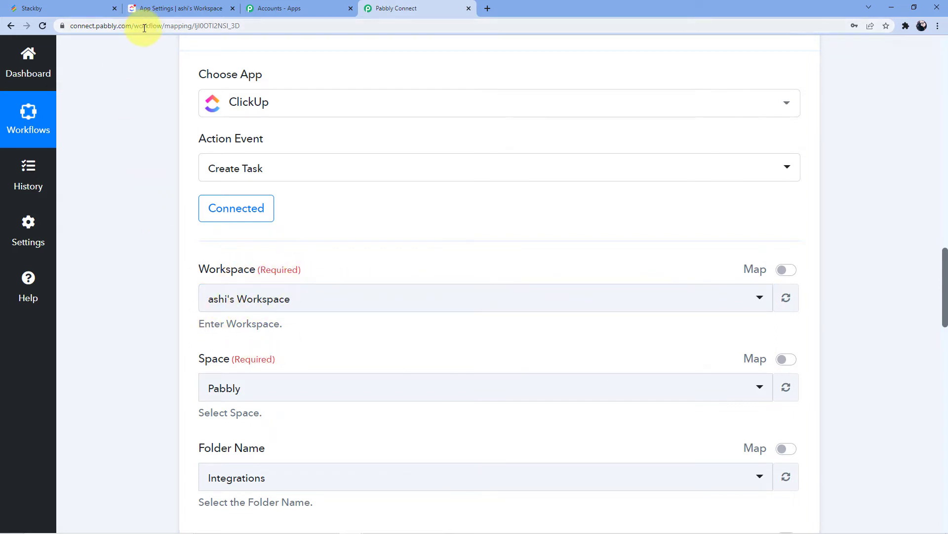
Switch to ClickUp, return to the workspace's Spaces list and check the Mdifications space that should hold the tasks.
{"action": "left_click", "coordinate": [169, 10]}
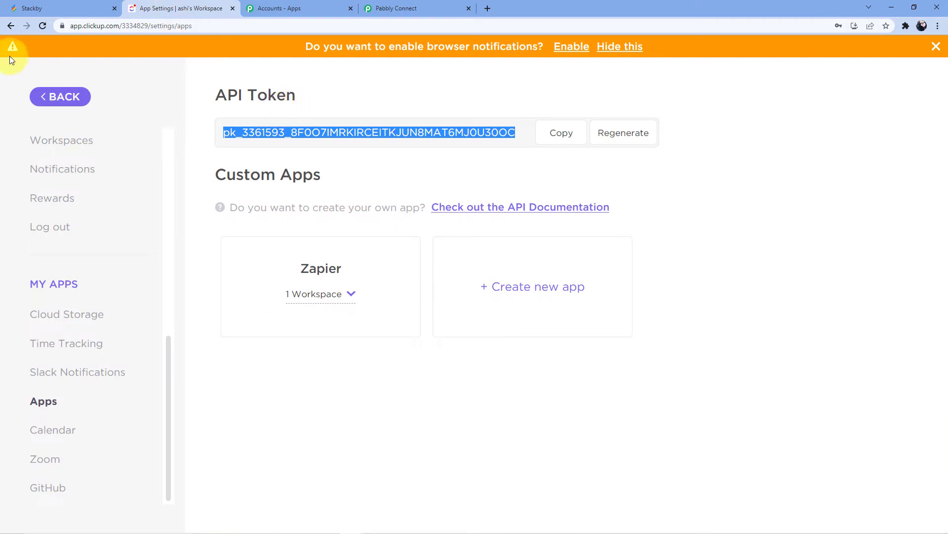
{"action": "left_click", "coordinate": [9, 25]}
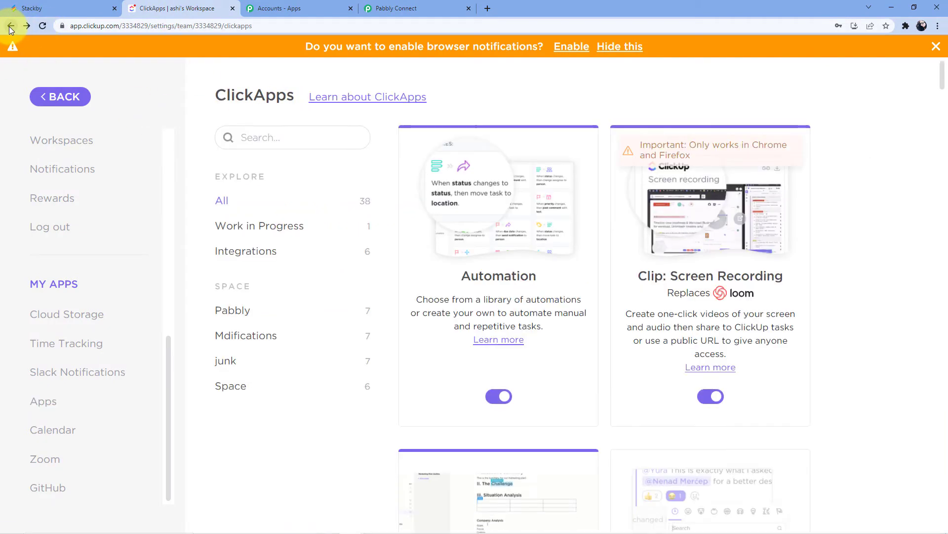
{"action": "left_click", "coordinate": [9, 26]}
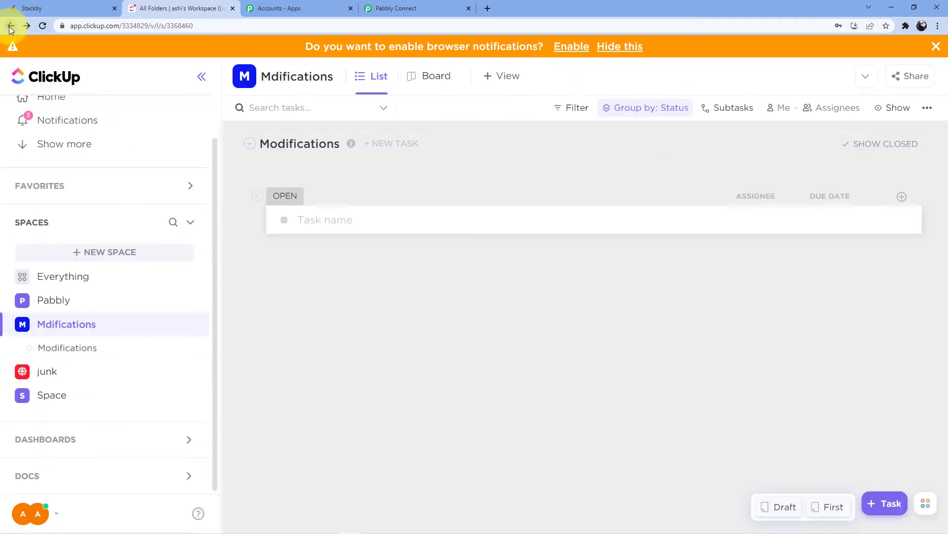
{"action": "scroll", "coordinate": [142, 183], "scroll_direction": "up", "scroll_amount": 1}
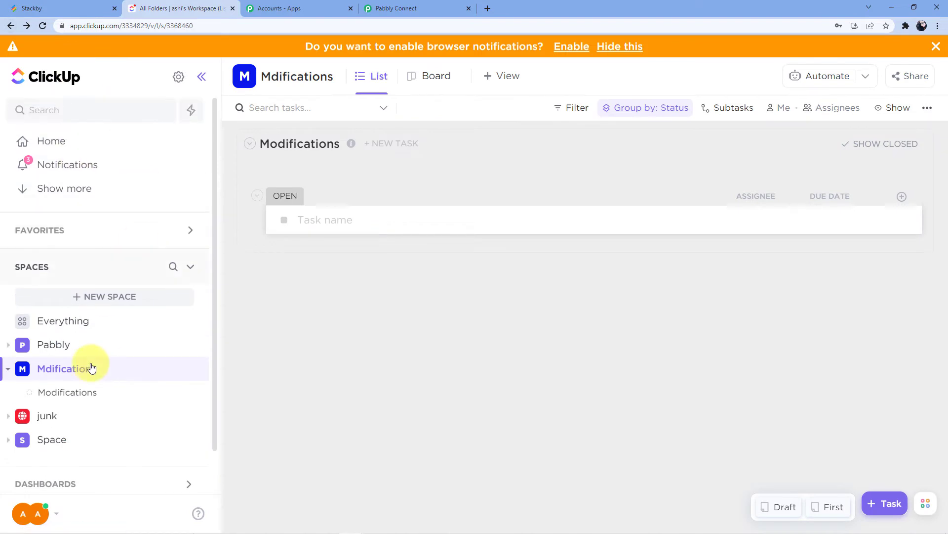
{"action": "left_click", "coordinate": [49, 269]}
{"action": "left_click", "coordinate": [50, 269]}
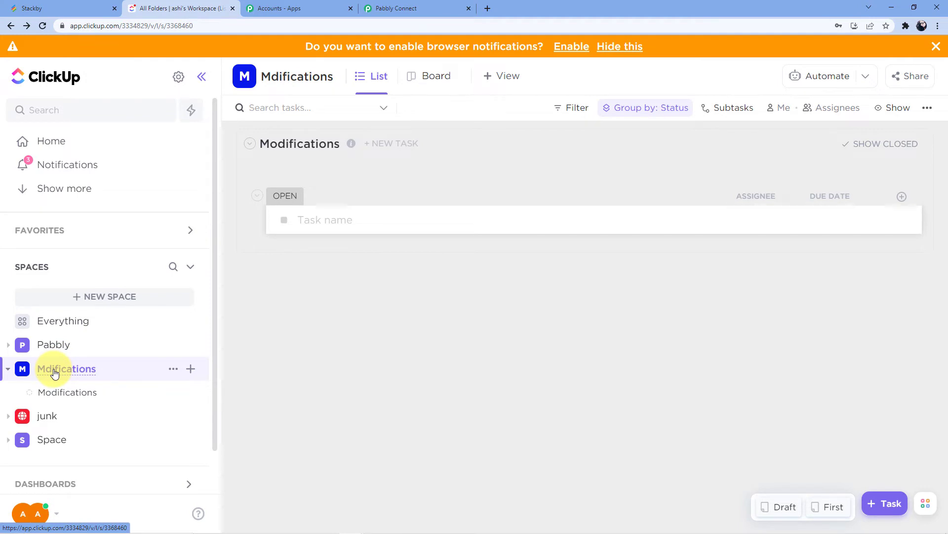
{"action": "left_click", "coordinate": [9, 369]}
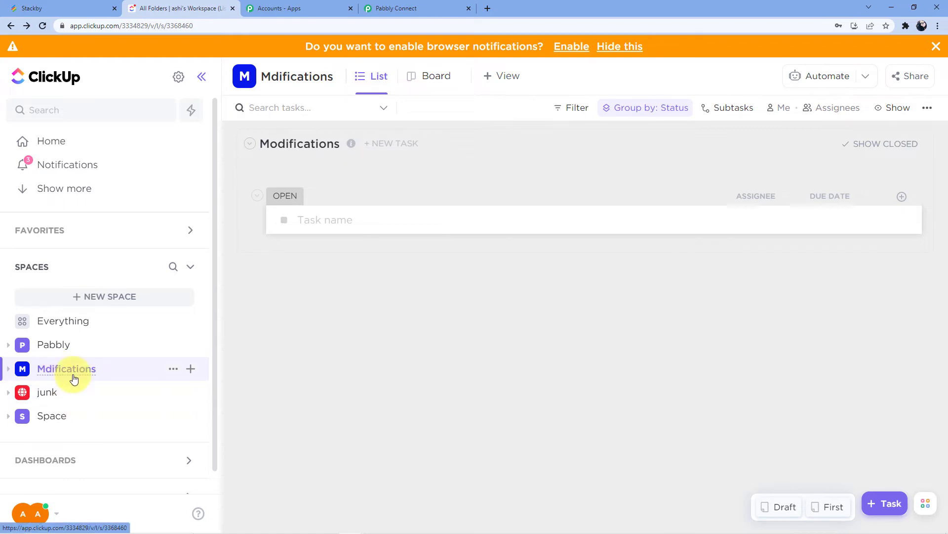
Switch to Pabbly Connect, check the Workspace options and set the Create Task action's Space to Mdifications.
{"action": "left_click", "coordinate": [445, 8]}
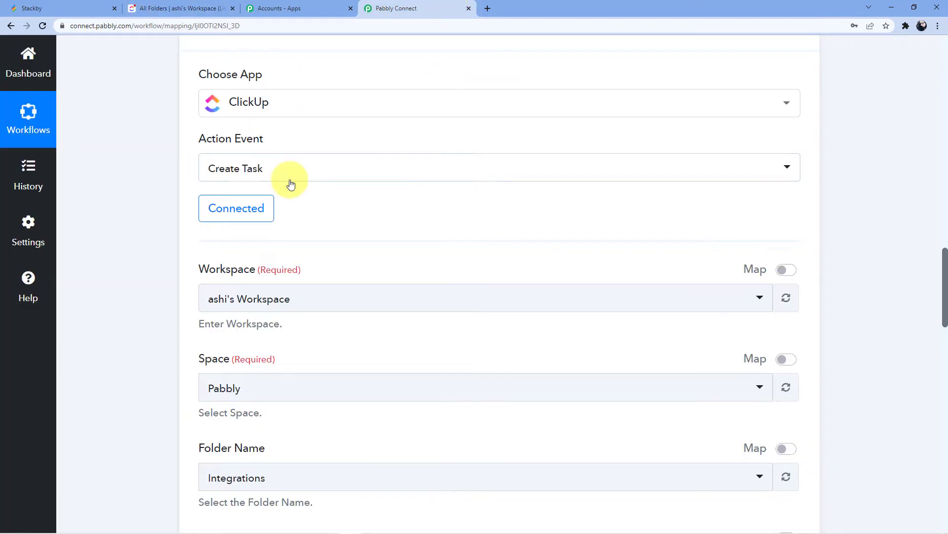
{"action": "scroll", "coordinate": [296, 186], "scroll_direction": "down", "scroll_amount": 3}
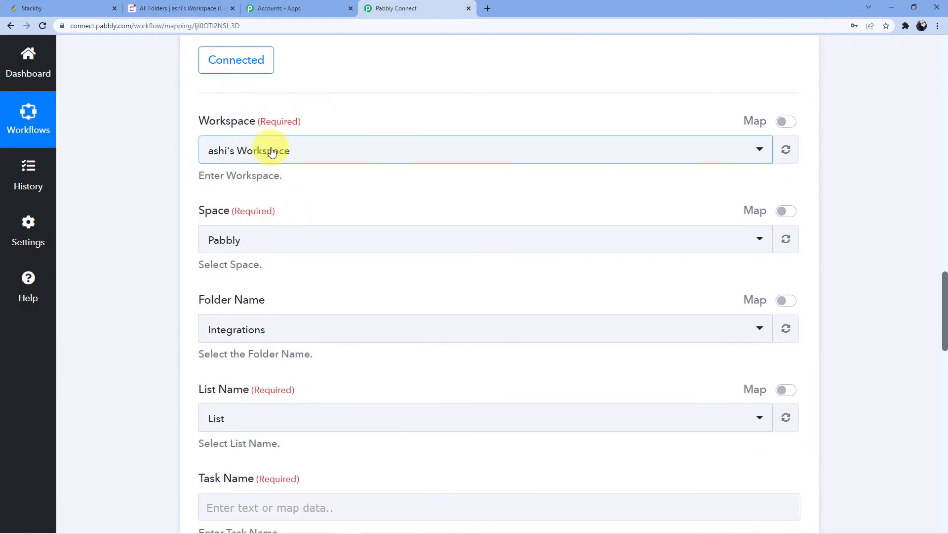
{"action": "left_click", "coordinate": [271, 151]}
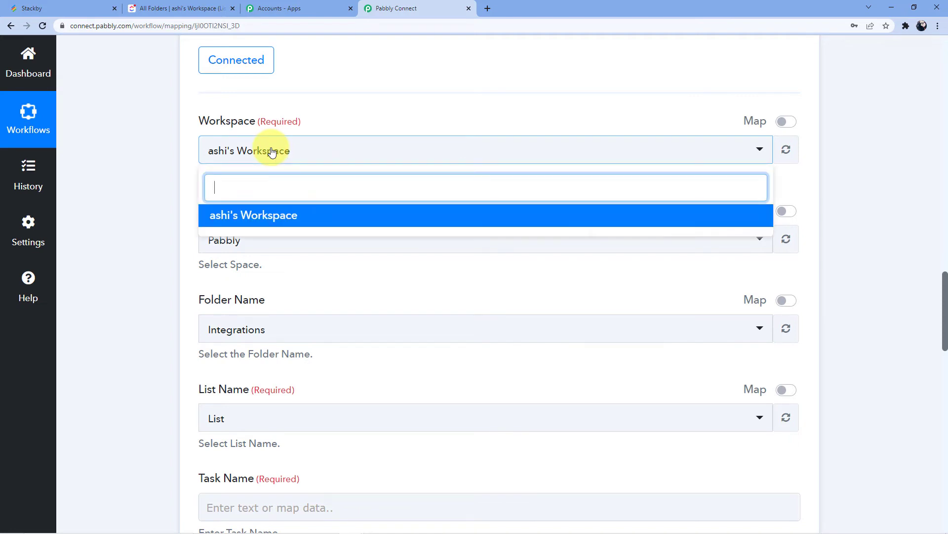
{"action": "left_click", "coordinate": [272, 150]}
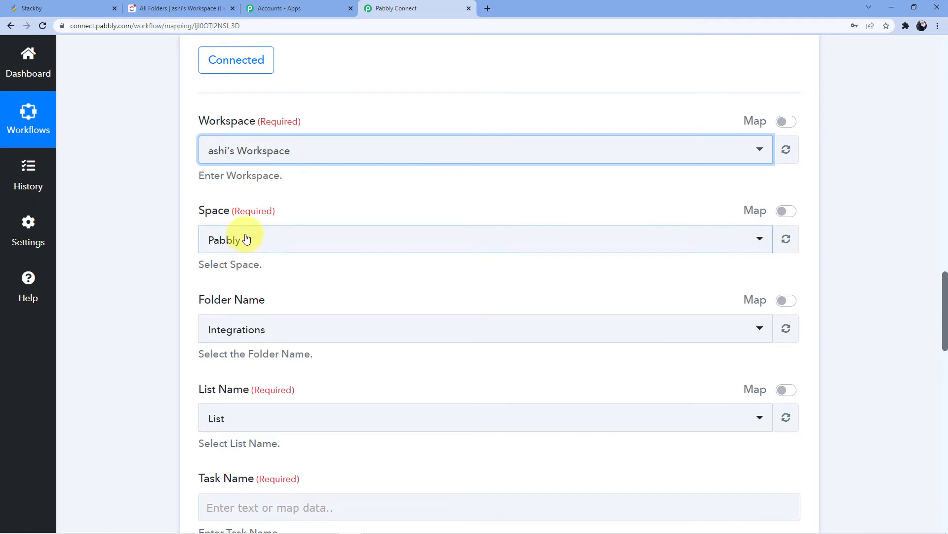
{"action": "left_click", "coordinate": [262, 239]}
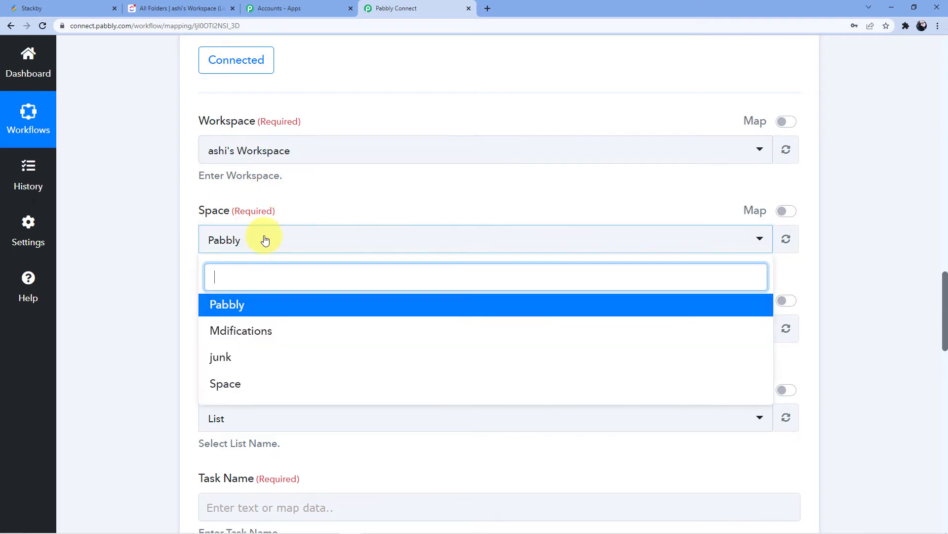
{"action": "left_click", "coordinate": [250, 332]}
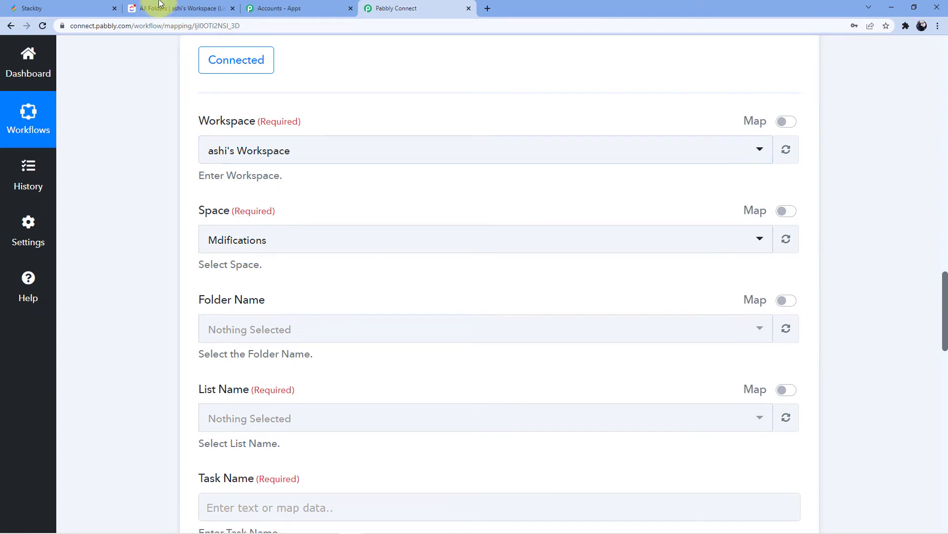
Rename the Mdifications space in ClickUp to Modifications and refresh the Space field in Pabbly Connect.
{"action": "left_click", "coordinate": [164, 5]}
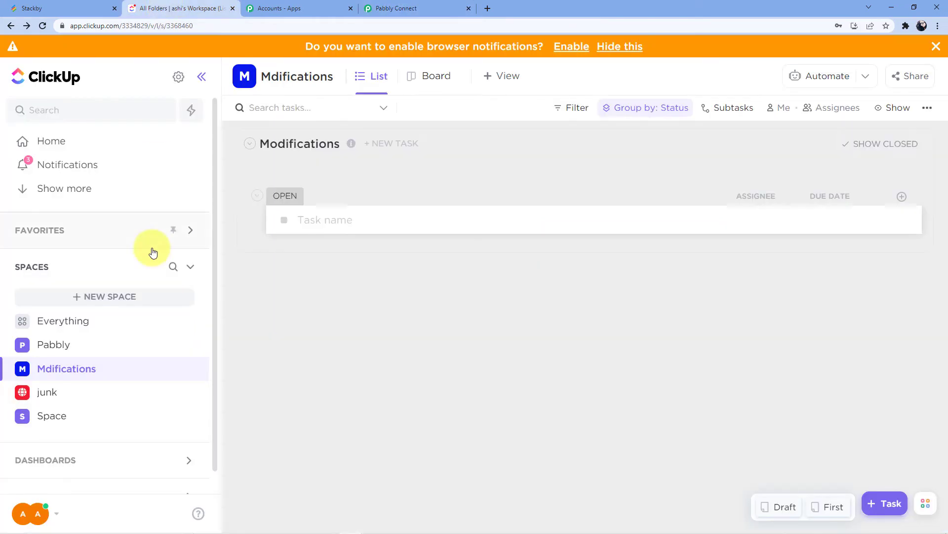
{"action": "left_click", "coordinate": [174, 368]}
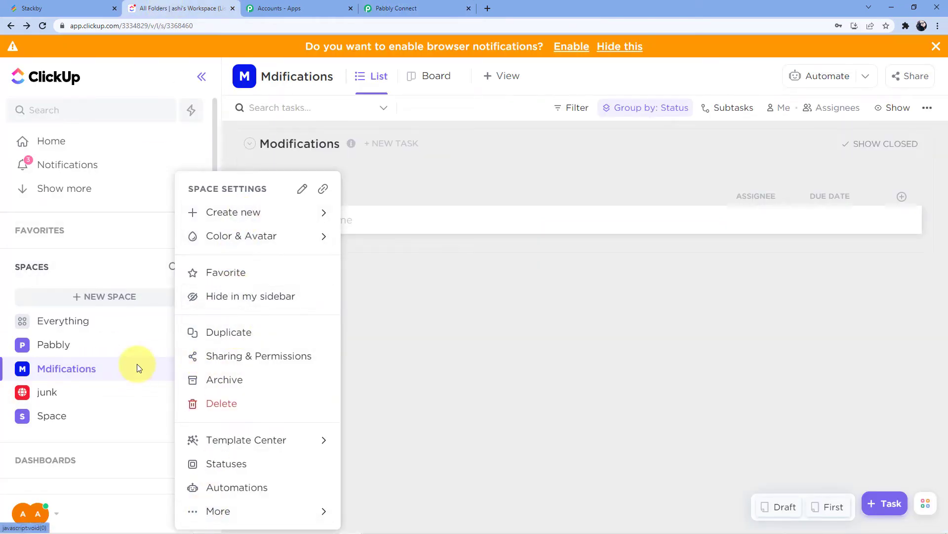
{"action": "left_click", "coordinate": [183, 369]}
{"action": "left_click", "coordinate": [174, 369]}
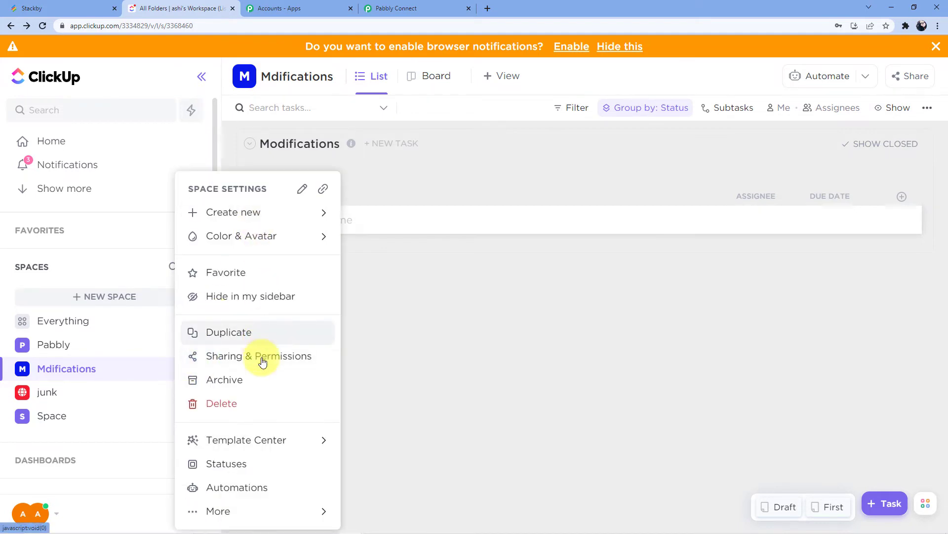
{"action": "left_click", "coordinate": [125, 350]}
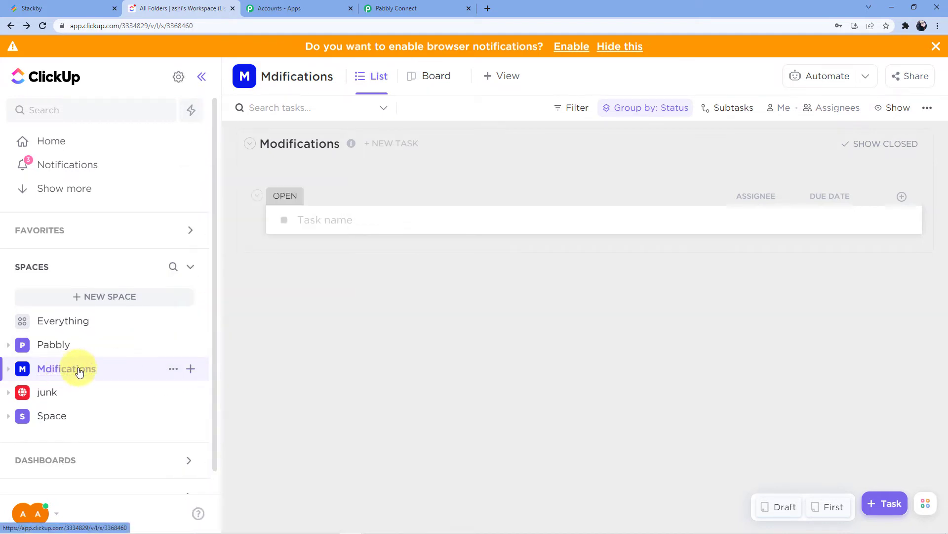
{"action": "left_click", "coordinate": [275, 77]}
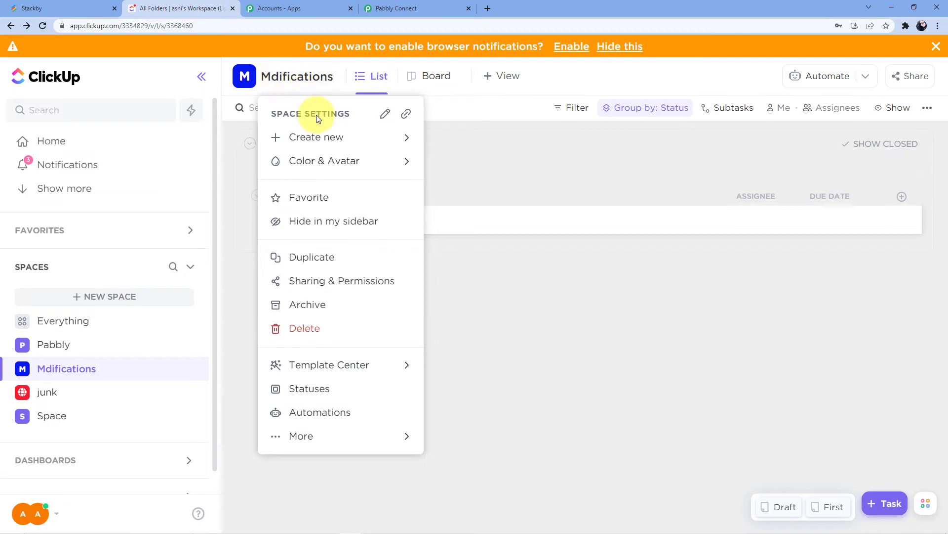
{"action": "left_click", "coordinate": [384, 114]}
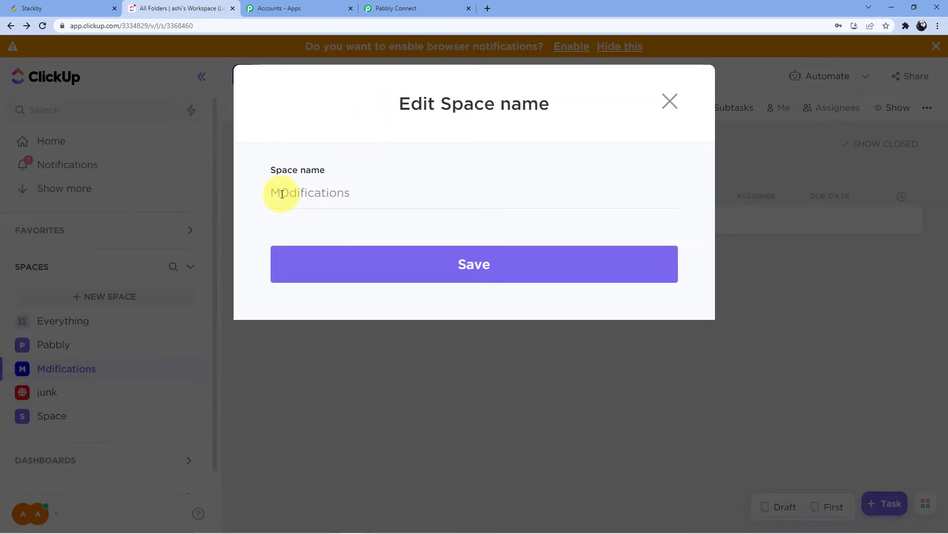
{"action": "left_click", "coordinate": [328, 259]}
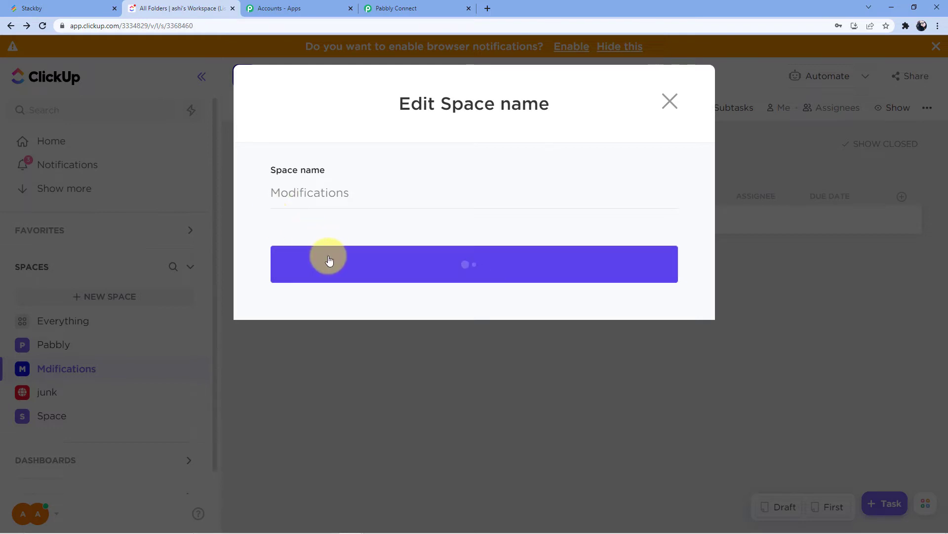
{"action": "left_click", "coordinate": [457, 8]}
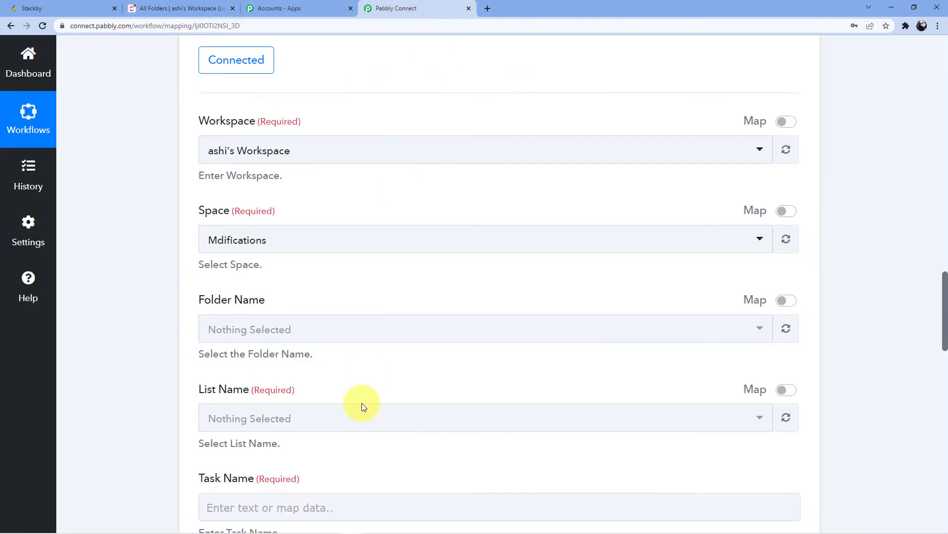
{"action": "left_click", "coordinate": [787, 240]}
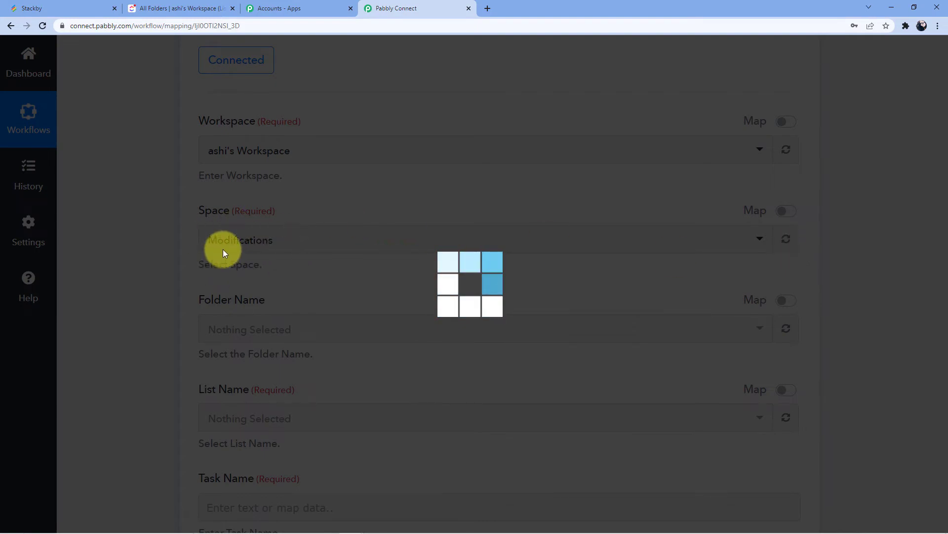
Review the Create Task action's fields and check the Folder Name options for the Modifications space.
{"action": "scroll", "coordinate": [428, 366], "scroll_direction": "up", "scroll_amount": 4}
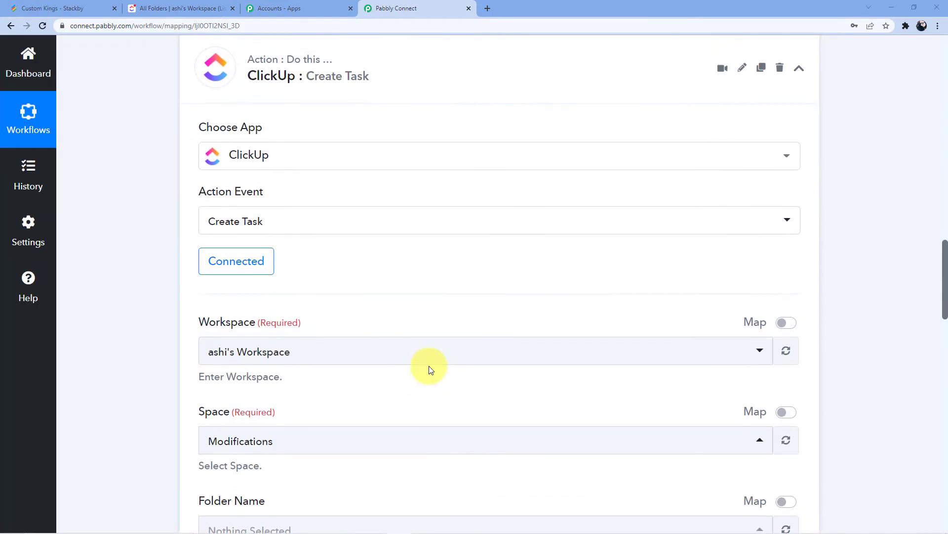
{"action": "scroll", "coordinate": [429, 367], "scroll_direction": "down", "scroll_amount": 7}
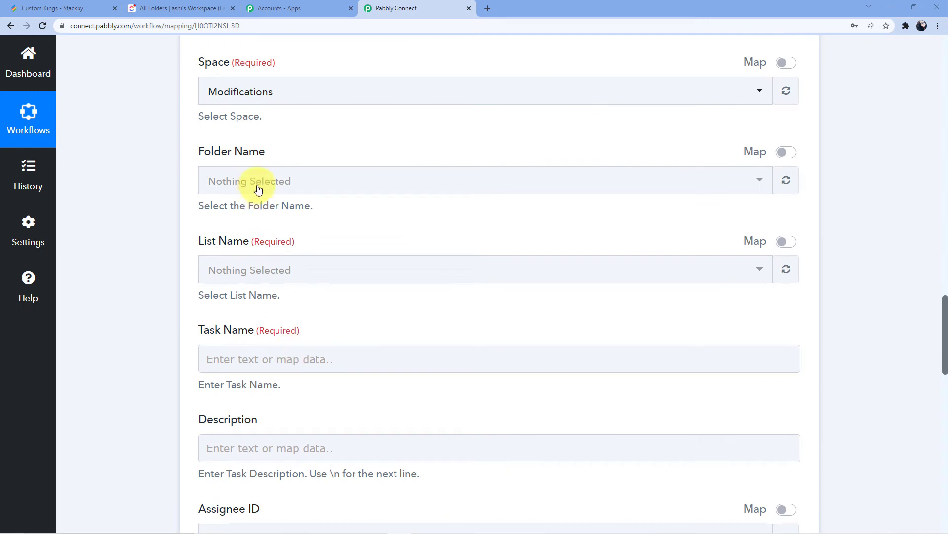
{"action": "scroll", "coordinate": [259, 170], "scroll_direction": "down", "scroll_amount": 1}
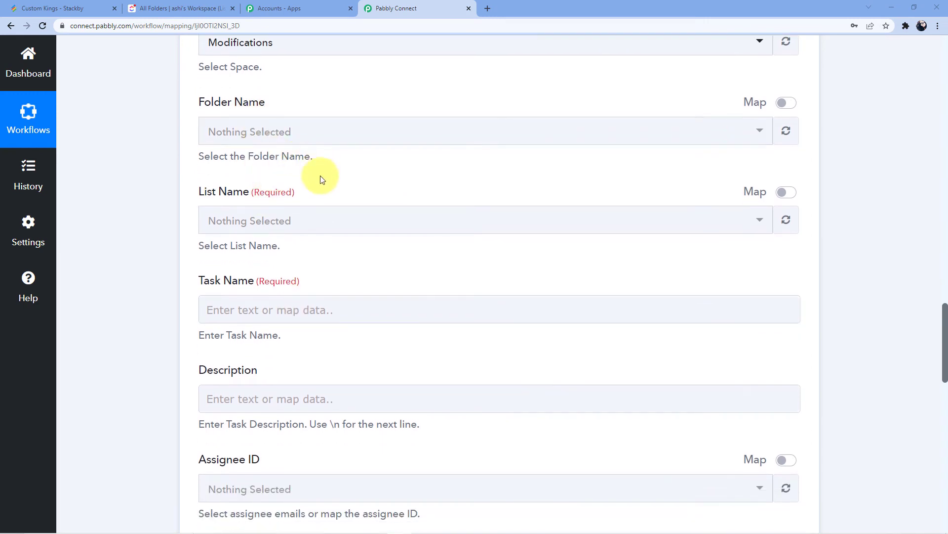
{"action": "left_click", "coordinate": [318, 133]}
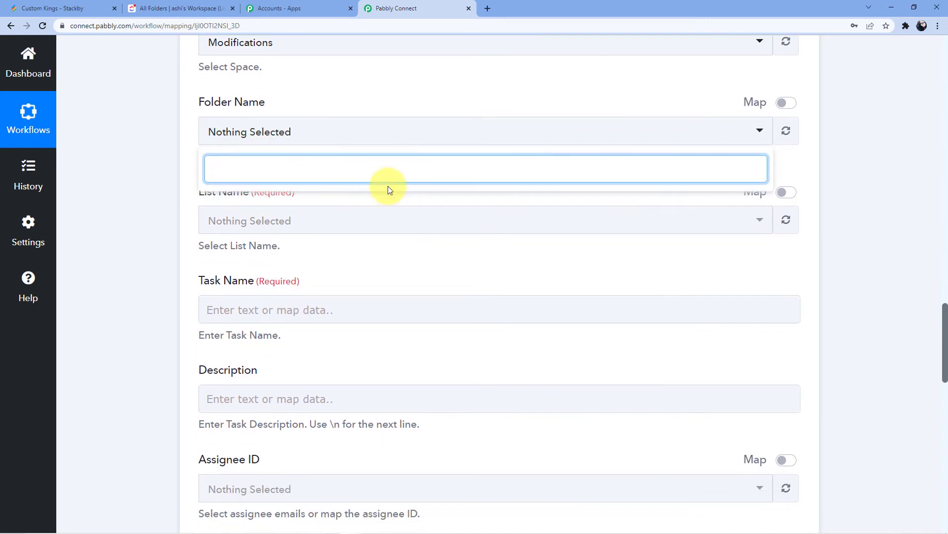
Switch to ClickUp and create a folder named Custom Modifications in the Modifications space.
{"action": "left_click", "coordinate": [182, 7]}
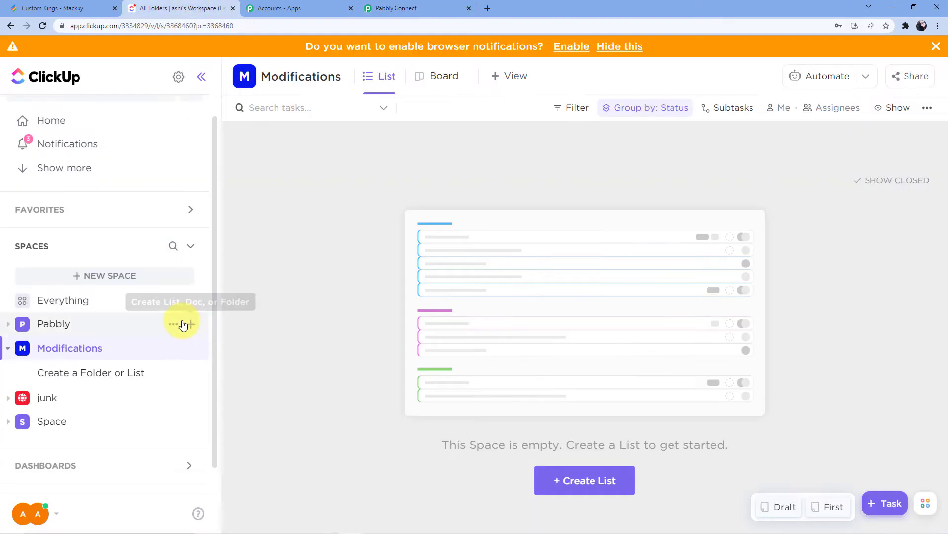
{"action": "scroll", "coordinate": [113, 345], "scroll_direction": "down", "scroll_amount": 1}
{"action": "left_click", "coordinate": [94, 348]}
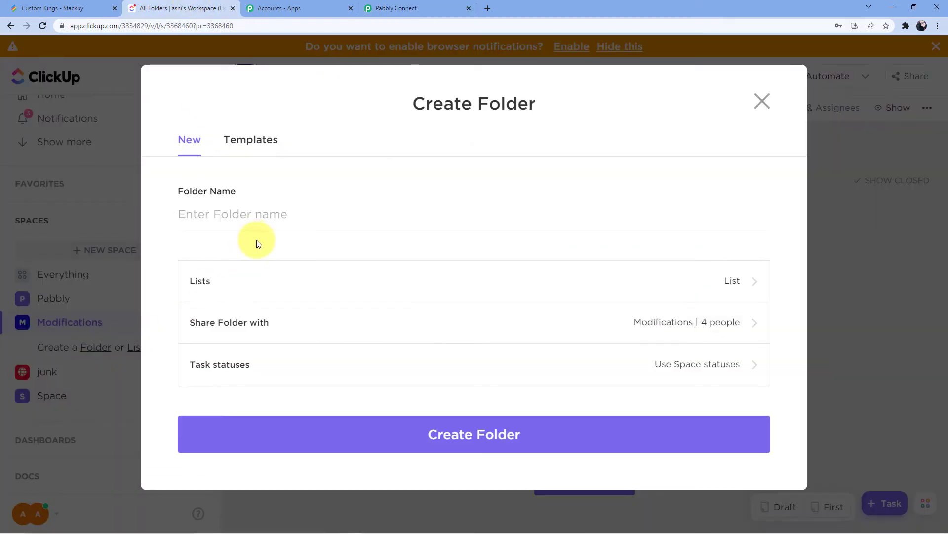
{"action": "type", "text": "M"}
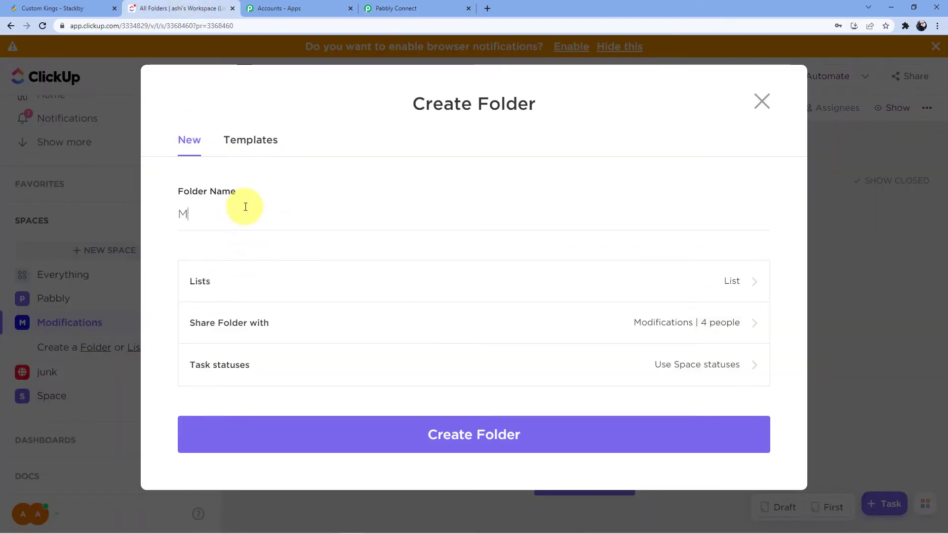
{"action": "type", "text": "odifica"}
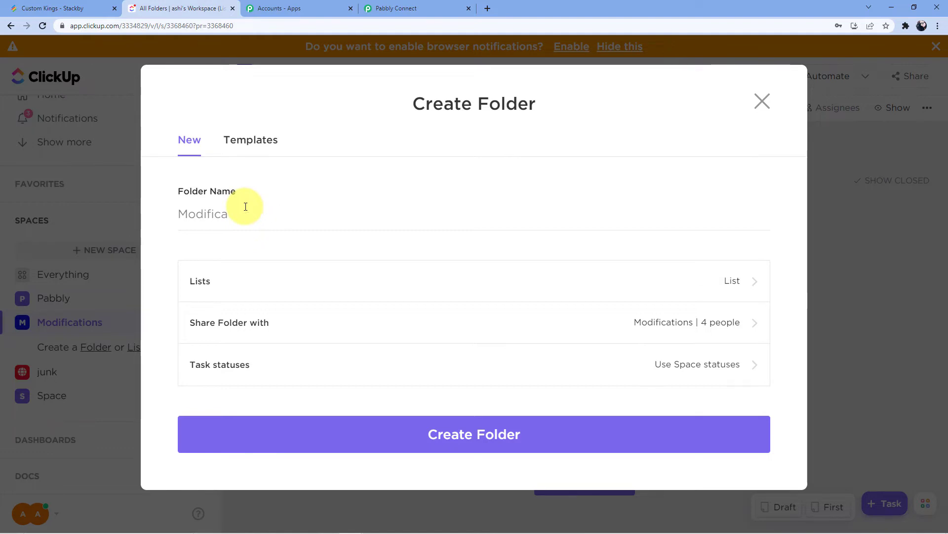
{"action": "key", "text": "BackSpace"}
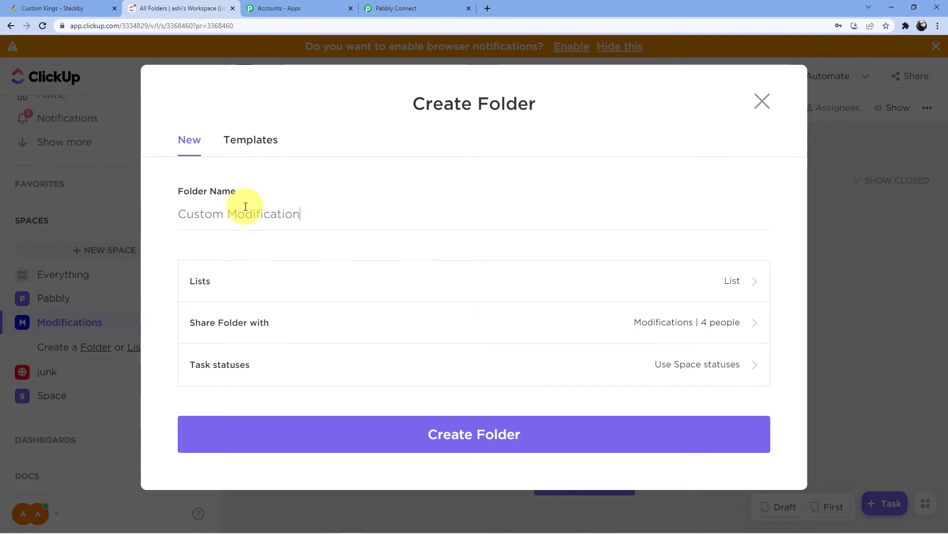
{"action": "type", "text": "s"}
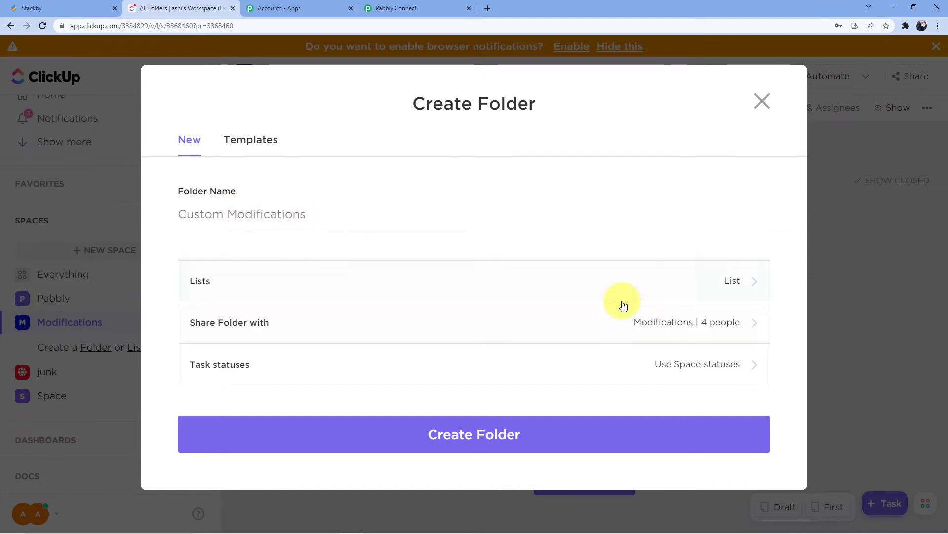
{"action": "left_click", "coordinate": [466, 439]}
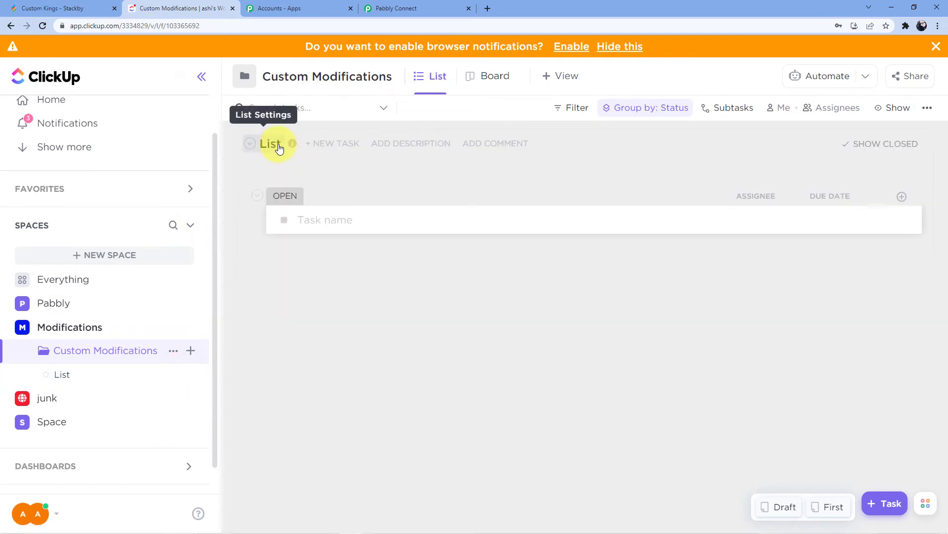
Open the name of the list in the Custom Modifications folder for editing and clear it.
{"action": "left_click", "coordinate": [277, 144]}
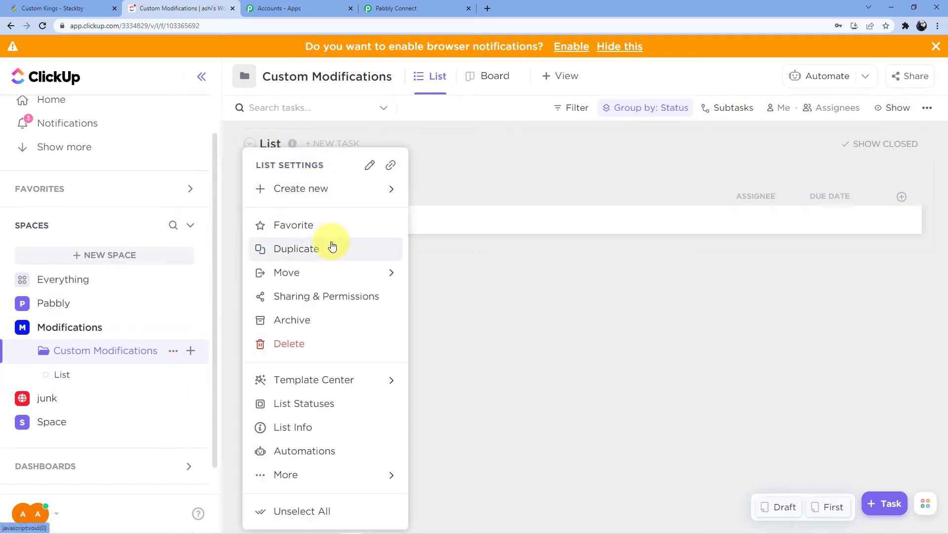
{"action": "left_click", "coordinate": [369, 165]}
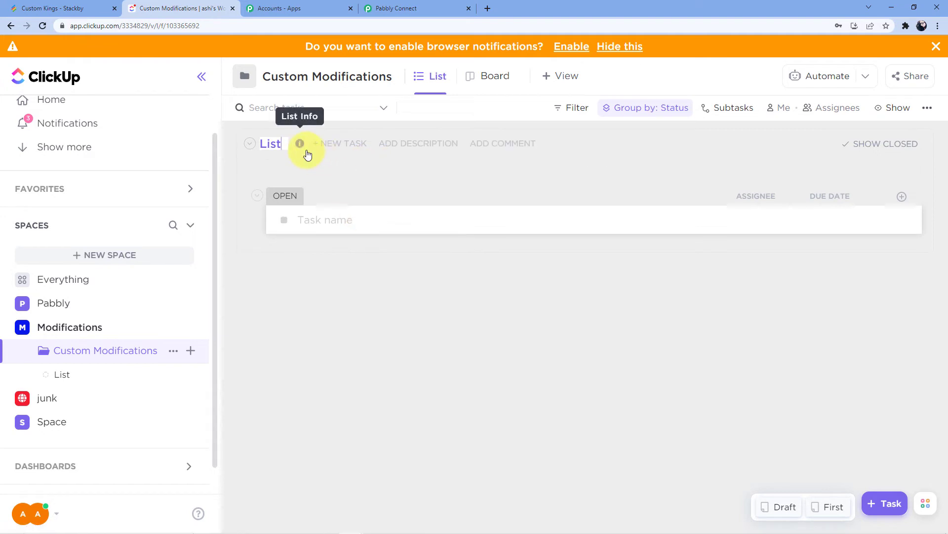
{"action": "key", "text": "BackSpace"}
{"action": "key", "text": "BackSpace"}
{"action": "key", "text": "BackSpace"}
{"action": "key", "text": "BackSpace"}
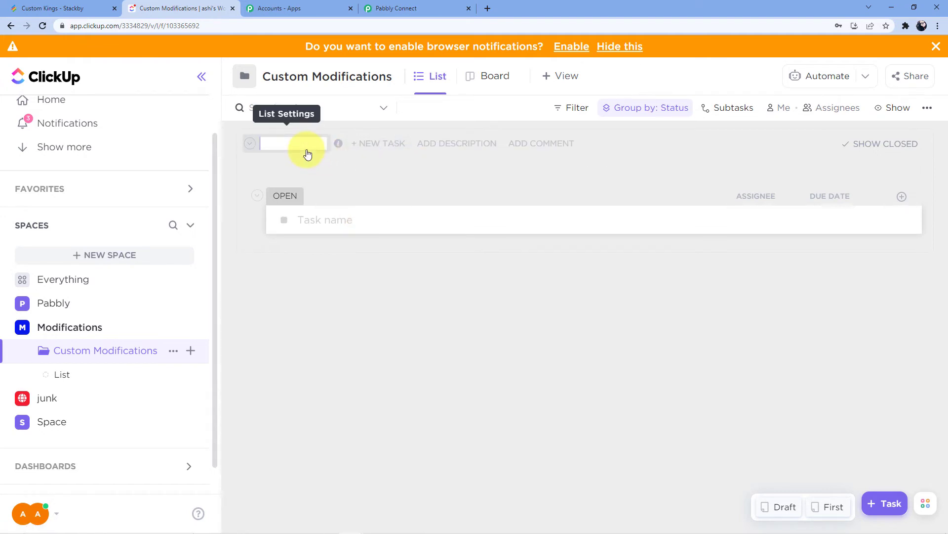
{"action": "type", "text": "mODIFICATION"}
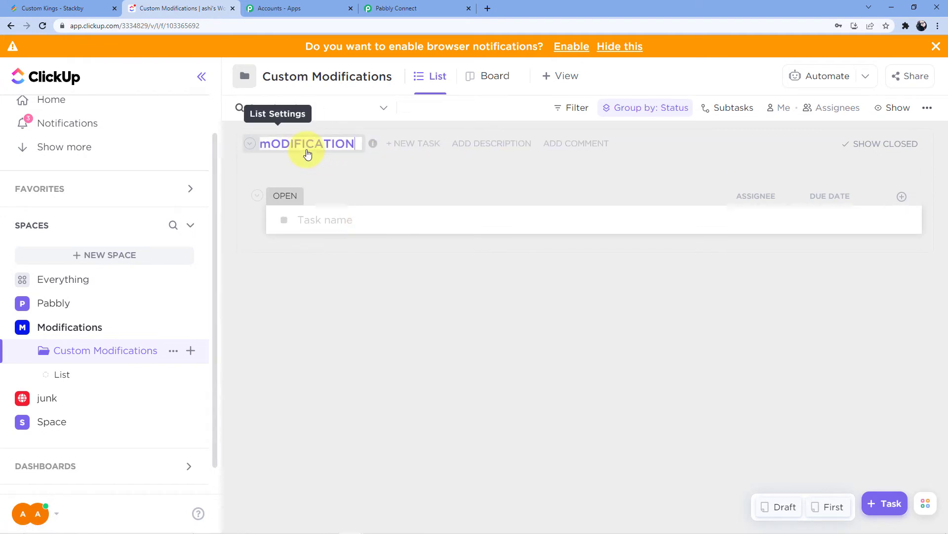
{"action": "type", "text": " tASKS"}
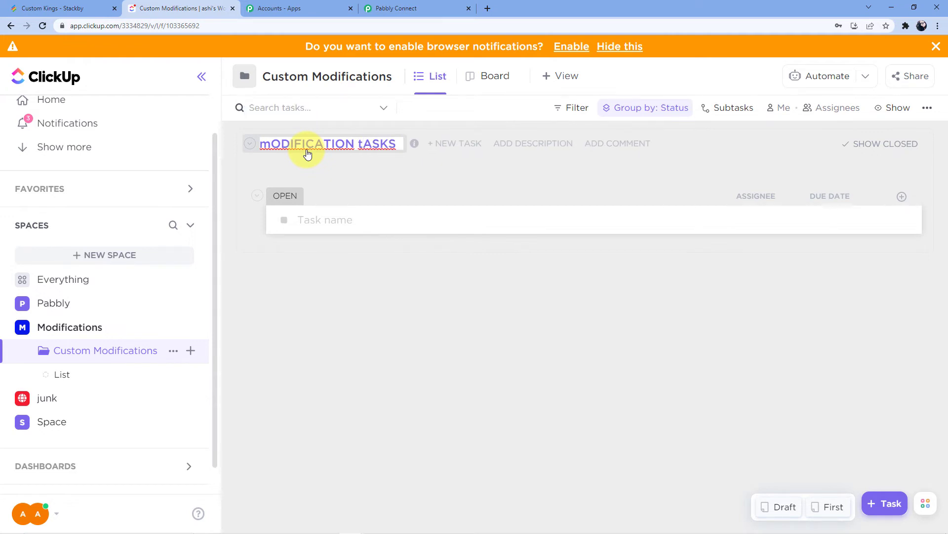
{"action": "left_click_drag", "start_coordinate": [398, 148], "coordinate": [307, 148]}
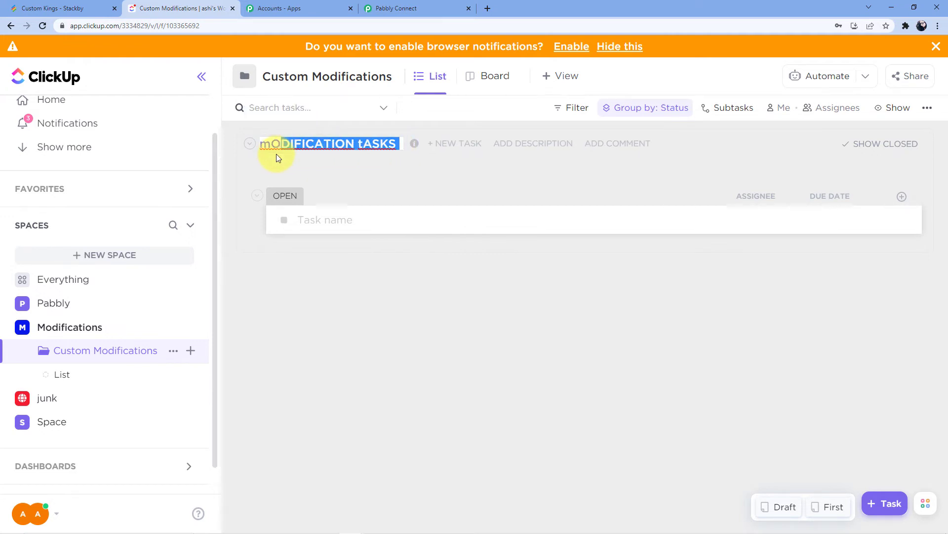
{"action": "key", "text": "BackSpace"}
{"action": "type", "text": "DIFICATION"}
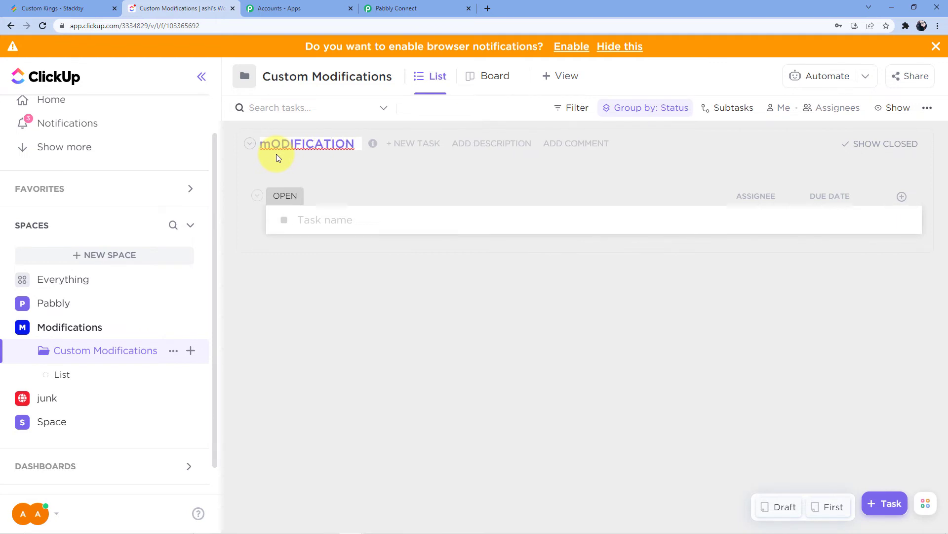
{"action": "key", "text": "BackSpace"}
{"action": "key", "text": "BackSpace"}
{"action": "key", "text": "BackSpace"}
{"action": "key", "text": "BackSpace"}
{"action": "key", "text": "BackSpace"}
{"action": "key", "text": "BackSpace"}
{"action": "key", "text": "BackSpace"}
{"action": "key", "text": "BackSpace"}
{"action": "key", "text": "BackSpace"}
{"action": "key", "text": "BackSpace"}
{"action": "key", "text": "BackSpace"}
{"action": "key", "text": "BackSpace"}
{"action": "key", "text": "BackSpace"}
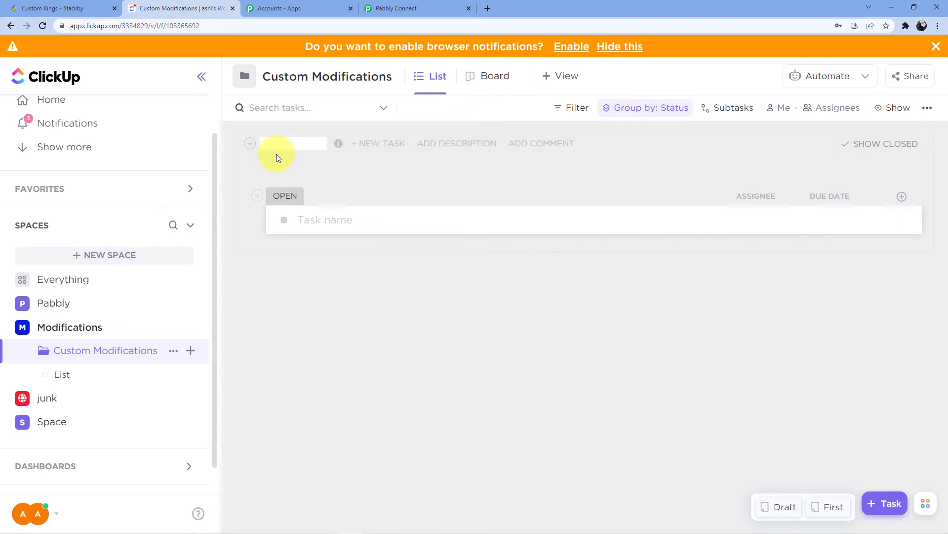
Name the list in the Custom Modifications folder Modification Tasks.
{"action": "type", "text": "Modif"}
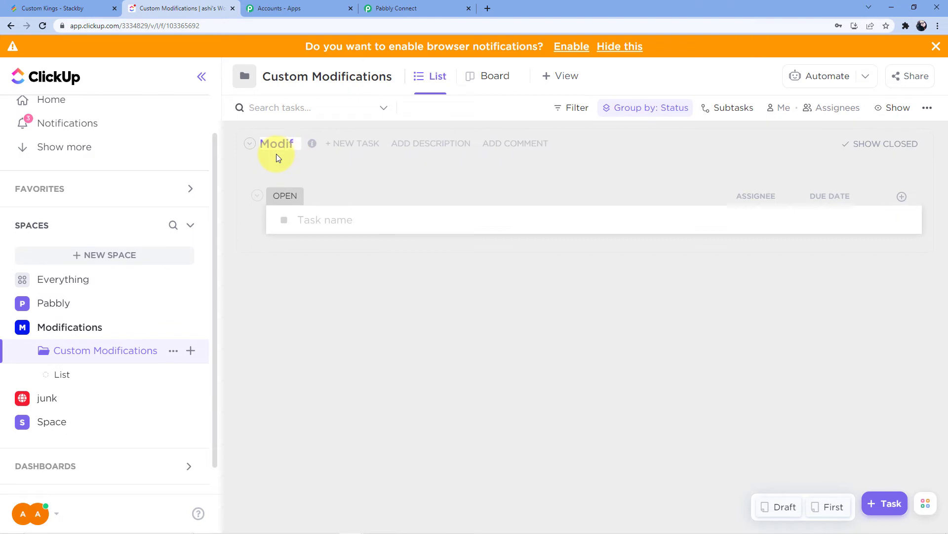
{"action": "type", "text": "ication T"}
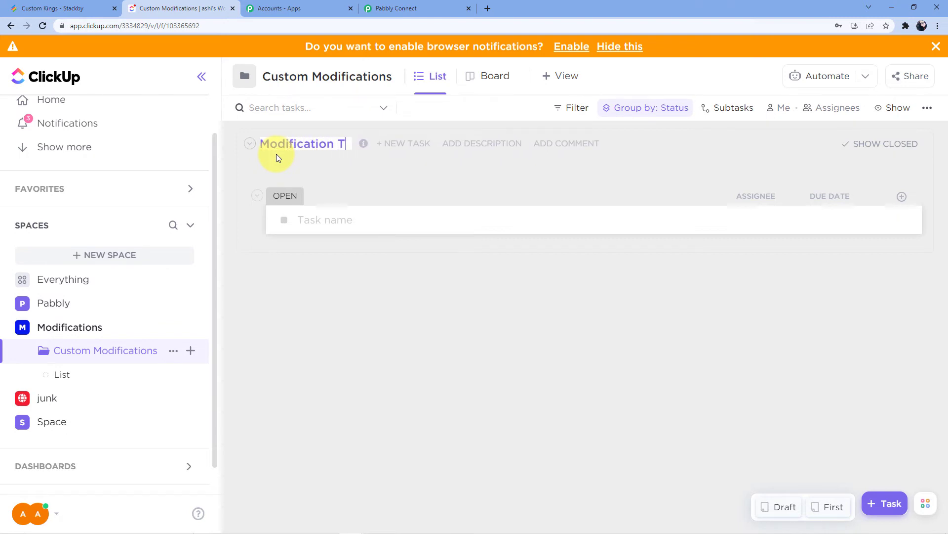
{"action": "type", "text": "asks"}
{"action": "key", "text": "Return"}
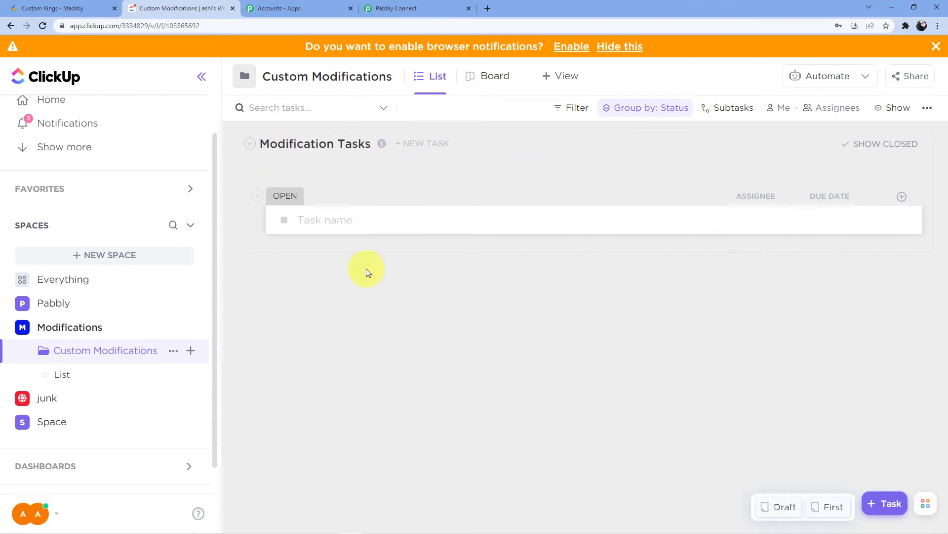
Look at the Modification Tasks list's settings, close them and open that list.
{"action": "left_click", "coordinate": [327, 145]}
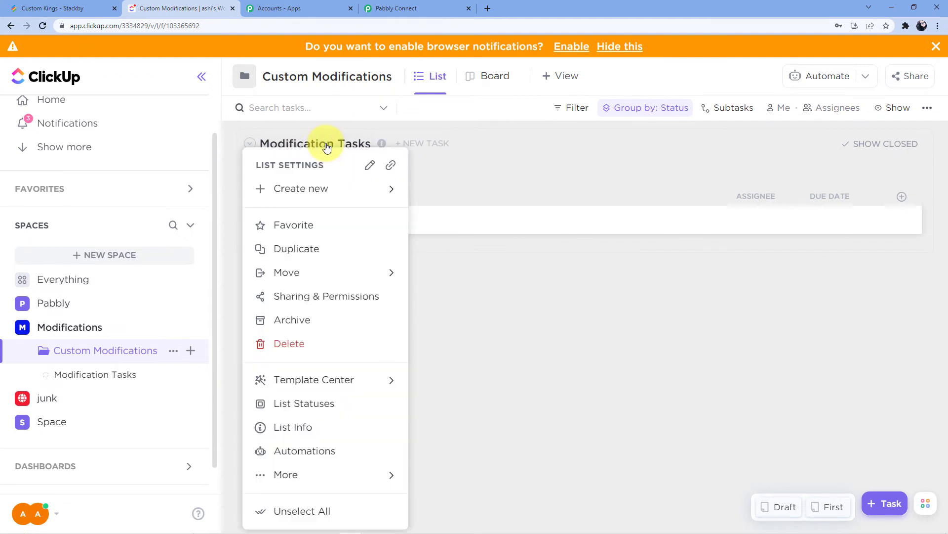
{"action": "left_click", "coordinate": [548, 286]}
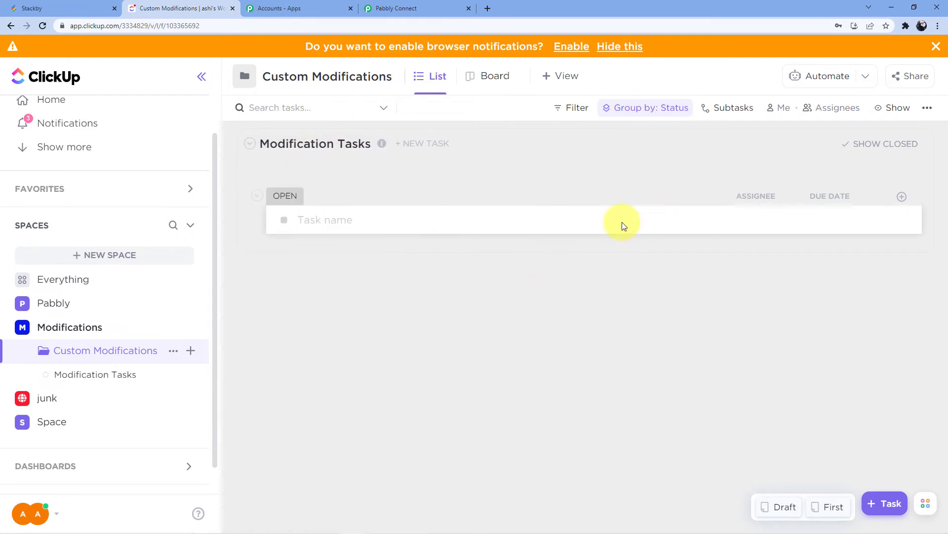
{"action": "left_click", "coordinate": [116, 374]}
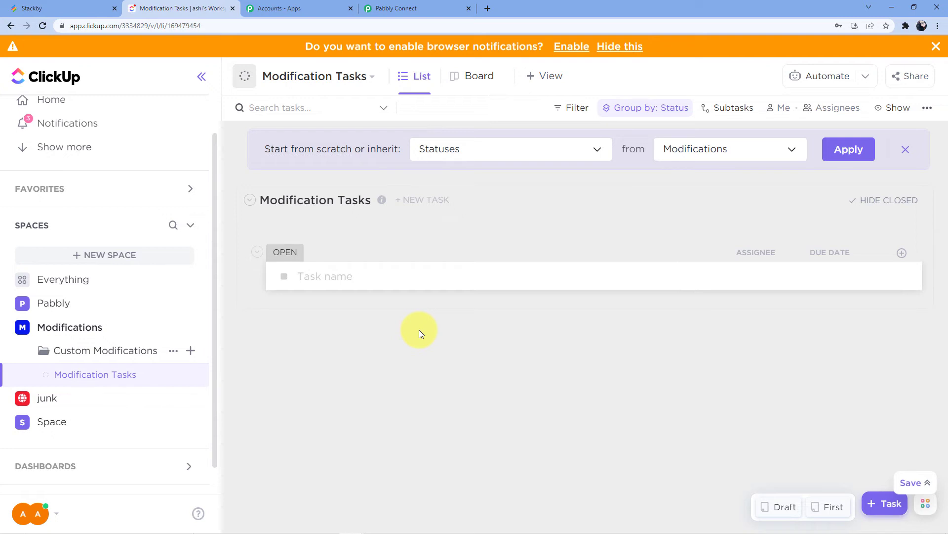
Switch to Pabbly Connect, refresh the Folder Name field, and set the folder to Custom Modifications and the list to Modification Tasks.
{"action": "left_click", "coordinate": [407, 6]}
{"action": "left_click", "coordinate": [294, 89]}
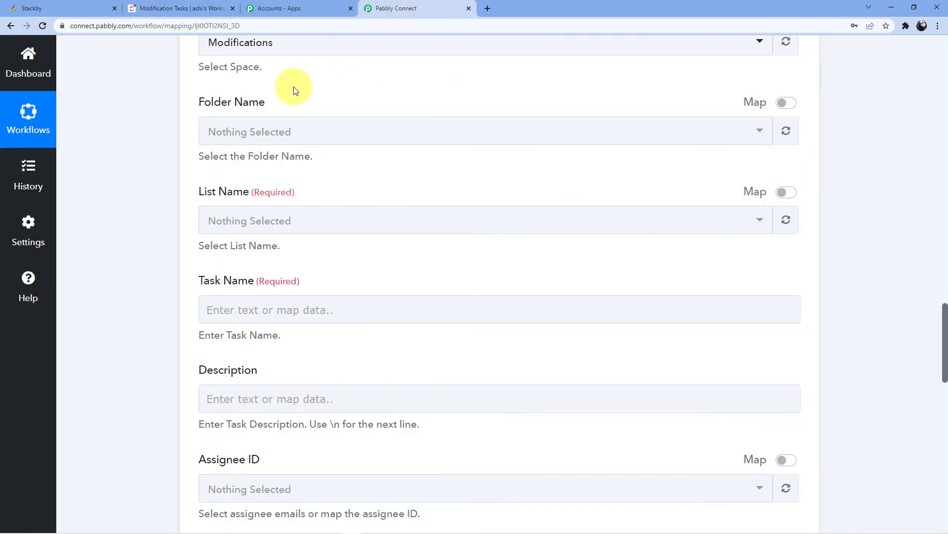
{"action": "left_click", "coordinate": [277, 127]}
{"action": "left_click", "coordinate": [440, 132]}
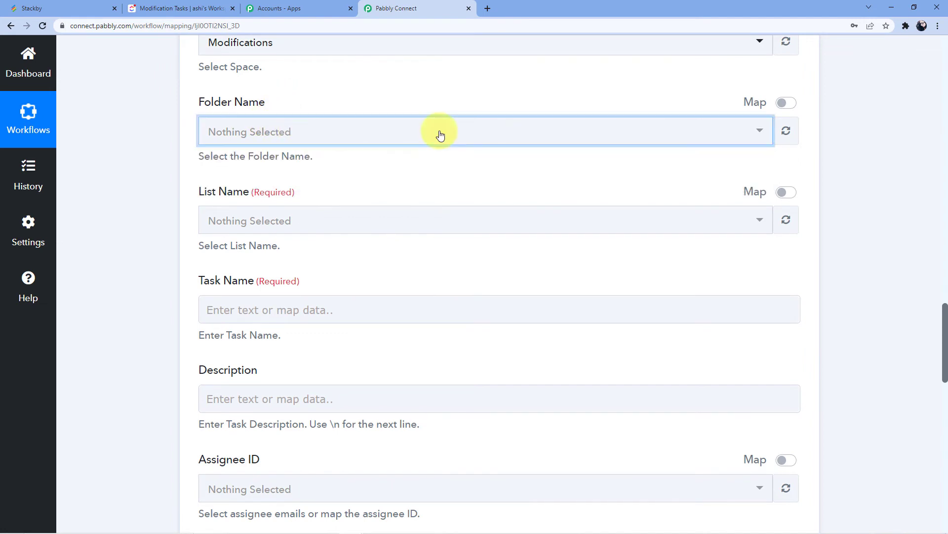
{"action": "left_click", "coordinate": [786, 131]}
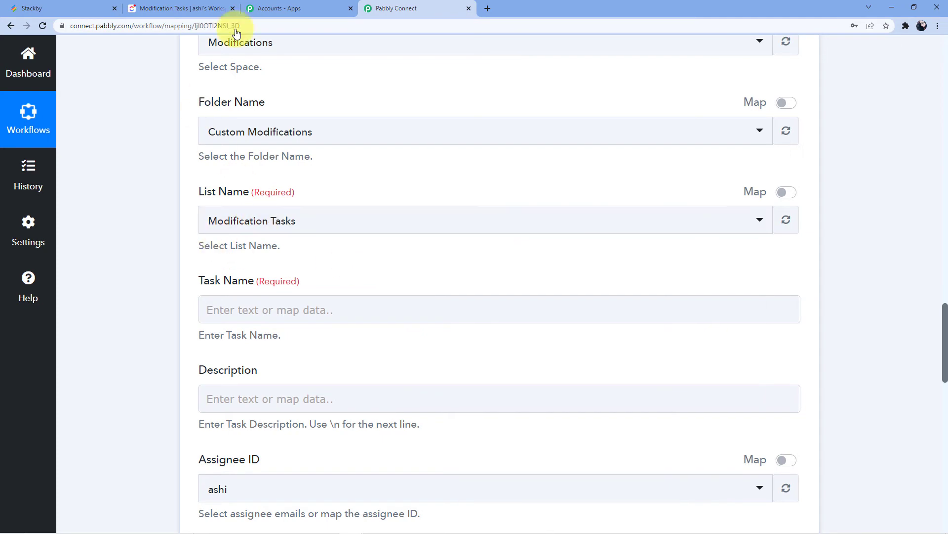
Compare the Modification Tasks list in ClickUp with the Create Task action's List Name and Task Name fields in Pabbly Connect.
{"action": "left_click", "coordinate": [208, 5]}
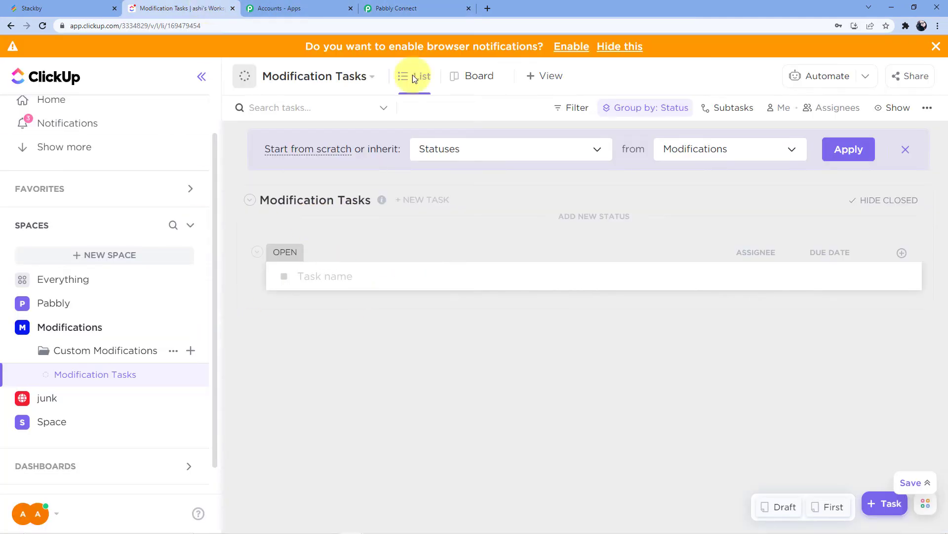
{"action": "left_click", "coordinate": [383, 8]}
{"action": "scroll", "coordinate": [344, 186], "scroll_direction": "down", "scroll_amount": 1}
{"action": "scroll", "coordinate": [344, 186], "scroll_direction": "down", "scroll_amount": 1}
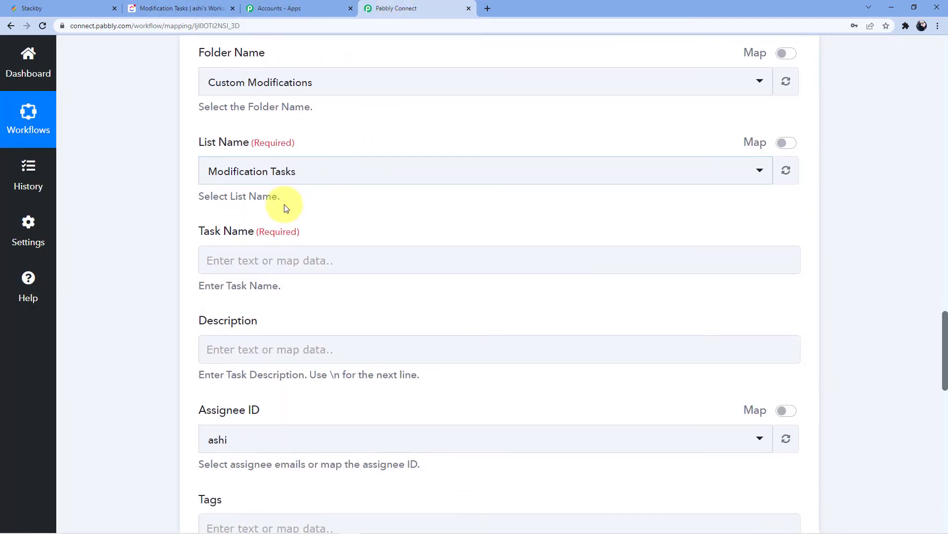
{"action": "scroll", "coordinate": [284, 204], "scroll_direction": "down", "scroll_amount": 1}
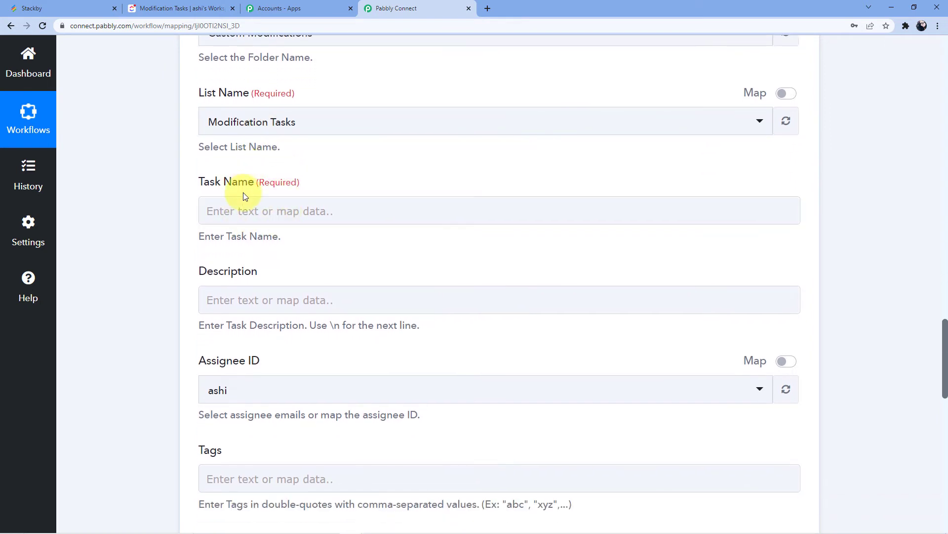
Review the Task Name and Description values in the Customisations trigger response and return to the Create Task action's Task Name field.
{"action": "scroll", "coordinate": [364, 155], "scroll_direction": "up", "scroll_amount": 5}
{"action": "scroll", "coordinate": [290, 221], "scroll_direction": "up", "scroll_amount": 2}
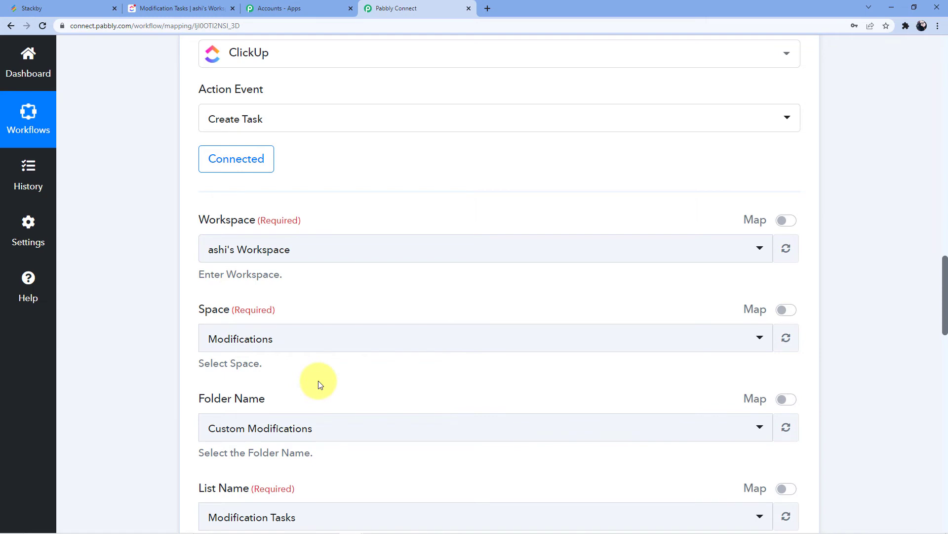
{"action": "scroll", "coordinate": [318, 380], "scroll_direction": "up", "scroll_amount": 15}
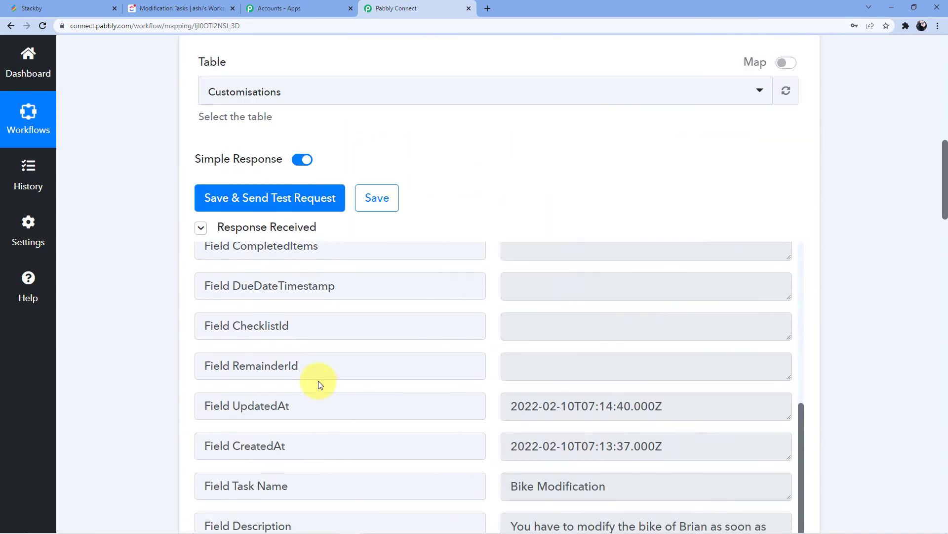
{"action": "scroll", "coordinate": [336, 340], "scroll_direction": "down", "scroll_amount": 12}
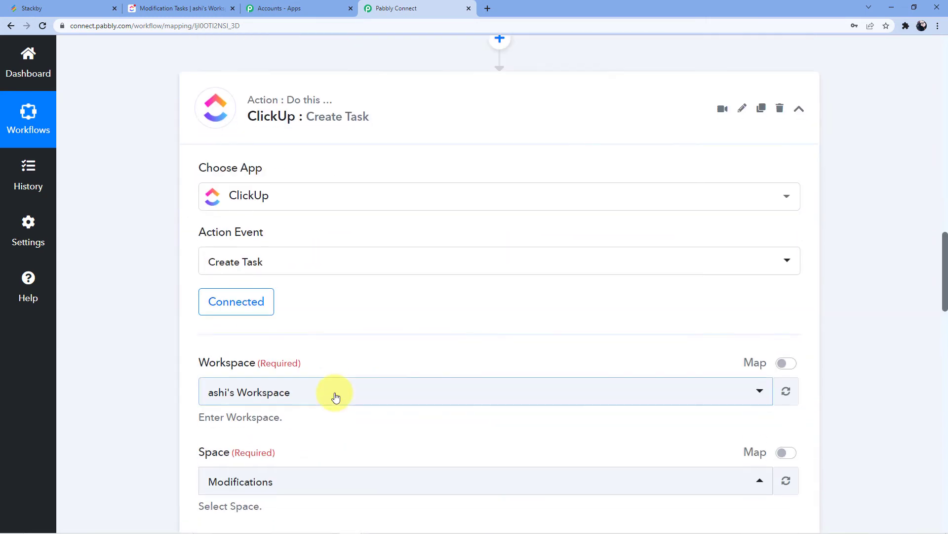
{"action": "scroll", "coordinate": [352, 372], "scroll_direction": "down", "scroll_amount": 3}
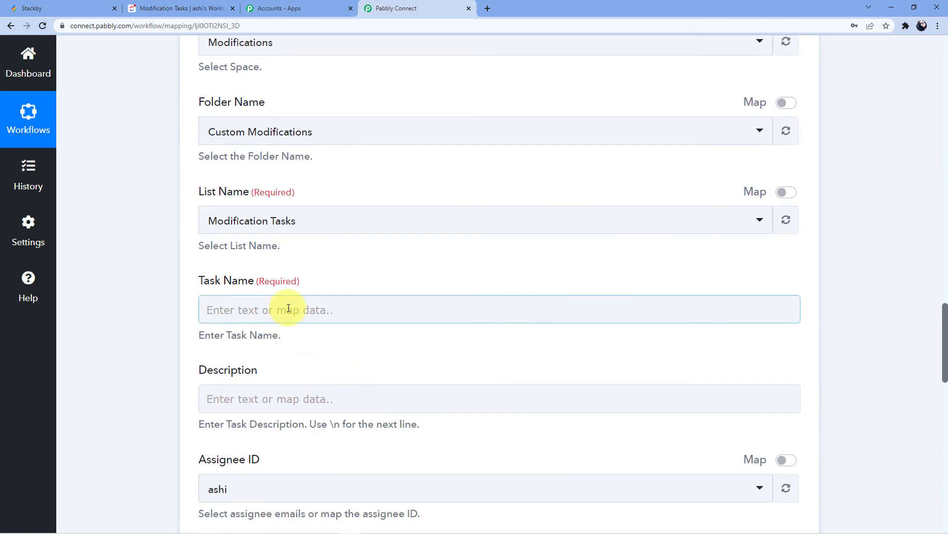
Map the Create Task action's Task Name to Field Task Name from the Stackby New Row trigger.
{"action": "left_click", "coordinate": [288, 309]}
{"action": "left_click", "coordinate": [292, 331]}
{"action": "scroll", "coordinate": [292, 317], "scroll_direction": "down", "scroll_amount": 5}
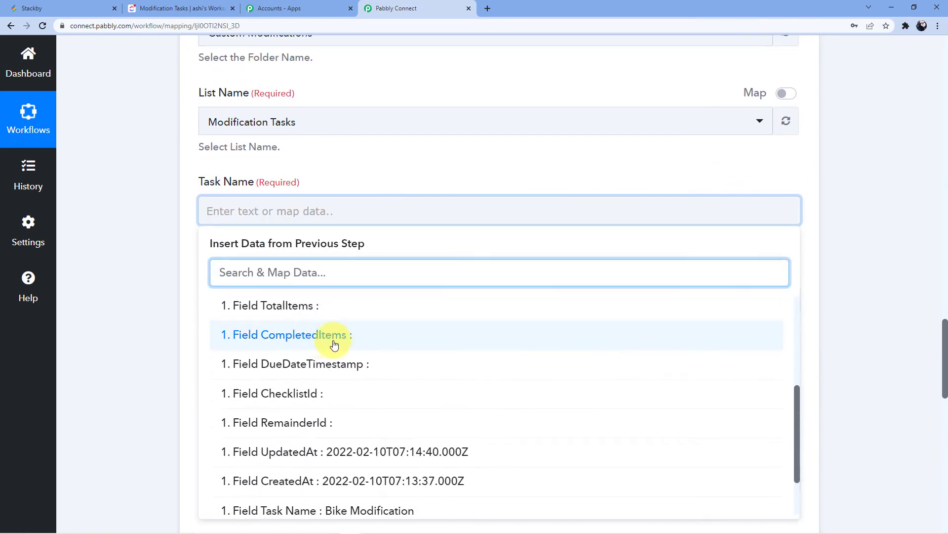
{"action": "left_click", "coordinate": [370, 440]}
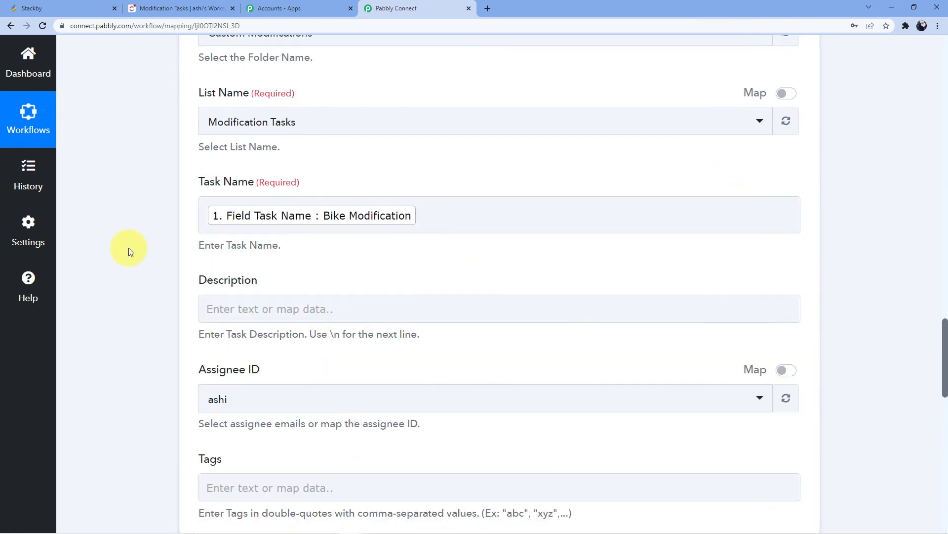
Map the Create Task action's Description to Field Description from the Stackby New Row trigger.
{"action": "scroll", "coordinate": [129, 248], "scroll_direction": "down", "scroll_amount": 2}
{"action": "left_click", "coordinate": [212, 209]}
{"action": "scroll", "coordinate": [271, 218], "scroll_direction": "down", "scroll_amount": 3}
{"action": "left_click", "coordinate": [271, 163]}
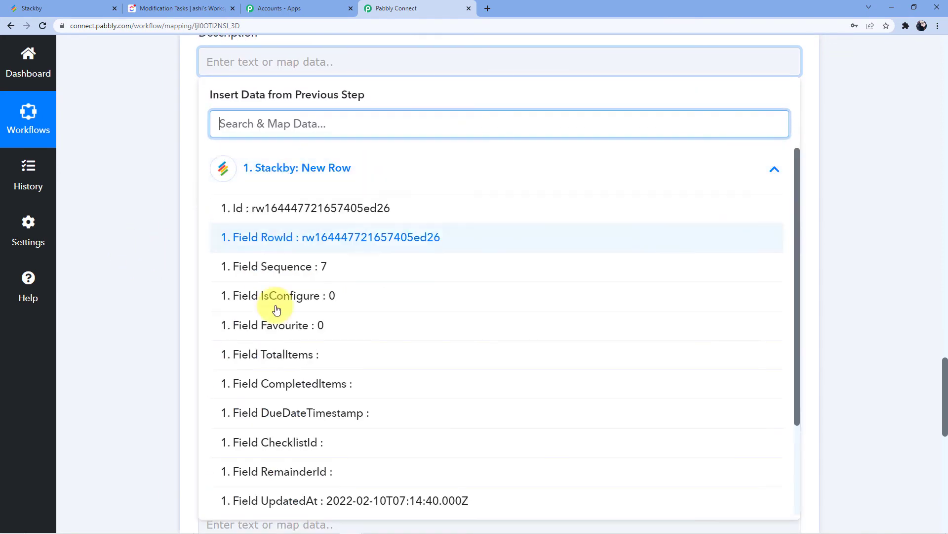
{"action": "scroll", "coordinate": [314, 354], "scroll_direction": "down", "scroll_amount": 2}
{"action": "scroll", "coordinate": [315, 353], "scroll_direction": "down", "scroll_amount": 2}
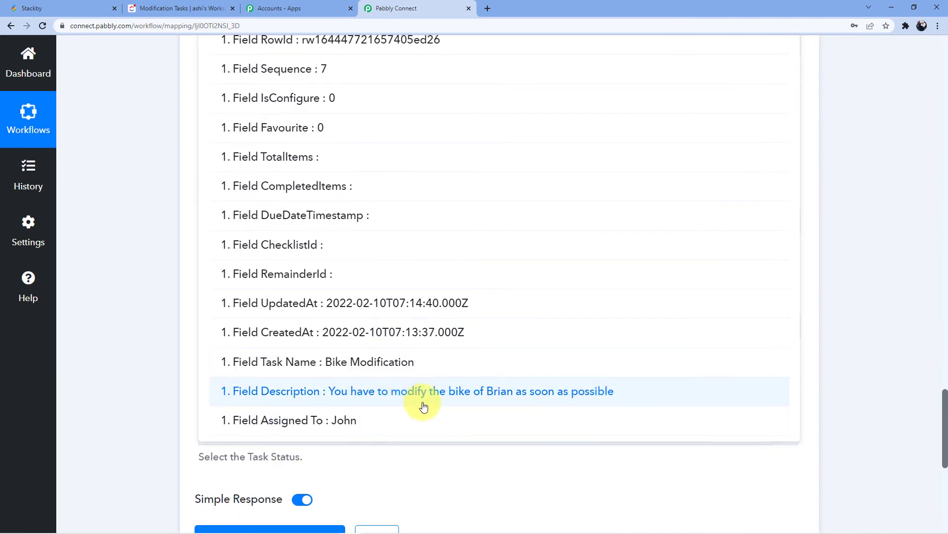
{"action": "left_click", "coordinate": [424, 404]}
{"action": "left_click", "coordinate": [461, 186]}
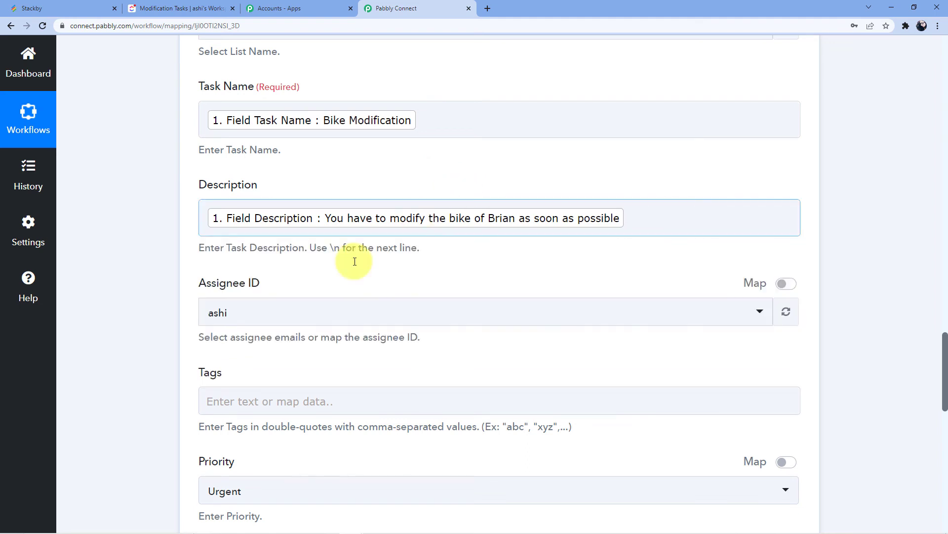
Compare the Assignee ID options in Pabbly Connect with the Assigned to column of Stackby's Customisations table.
{"action": "scroll", "coordinate": [252, 321], "scroll_direction": "down", "scroll_amount": 2}
{"action": "left_click", "coordinate": [253, 218]}
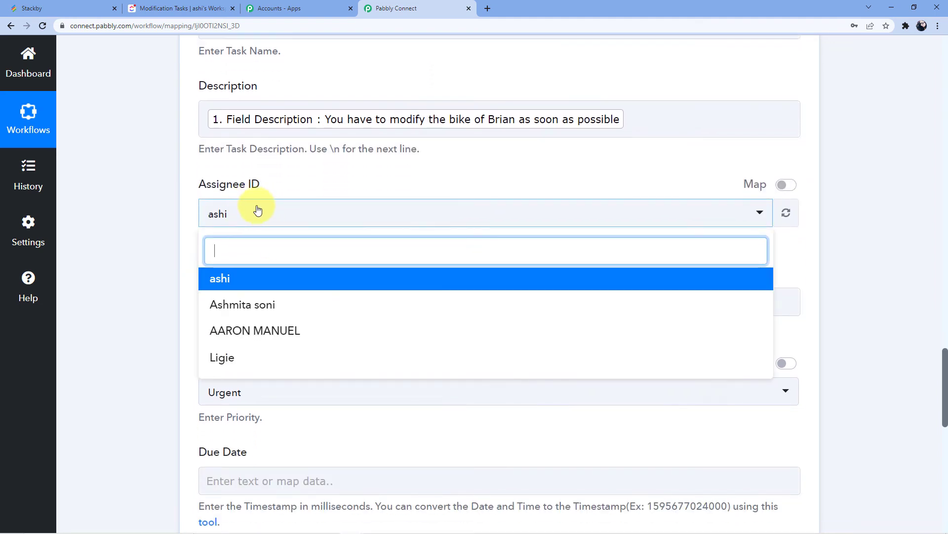
{"action": "left_click", "coordinate": [256, 210]}
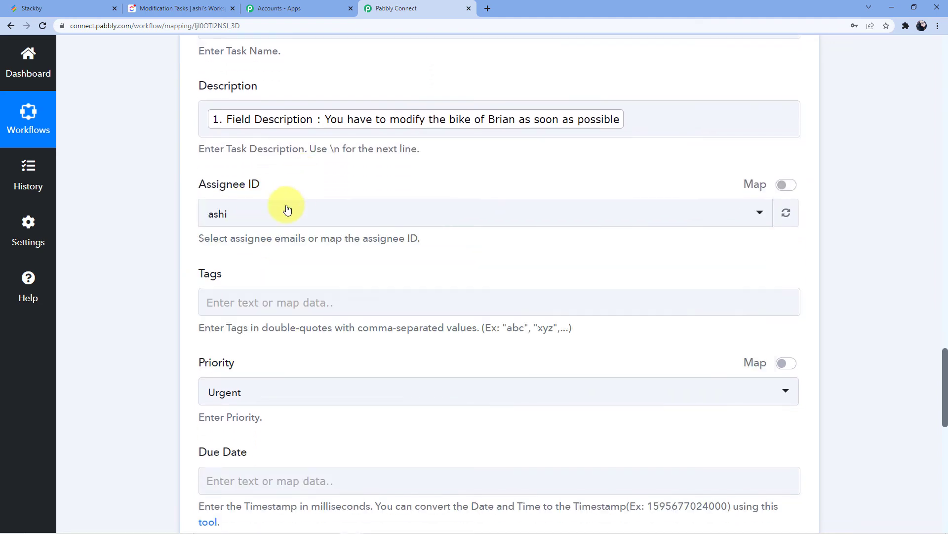
{"action": "left_click", "coordinate": [257, 221]}
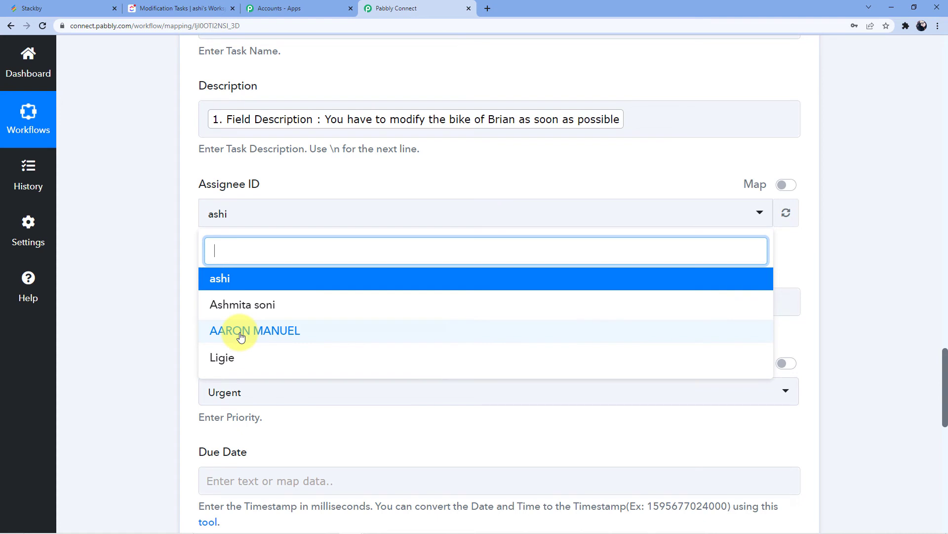
{"action": "left_click", "coordinate": [275, 221]}
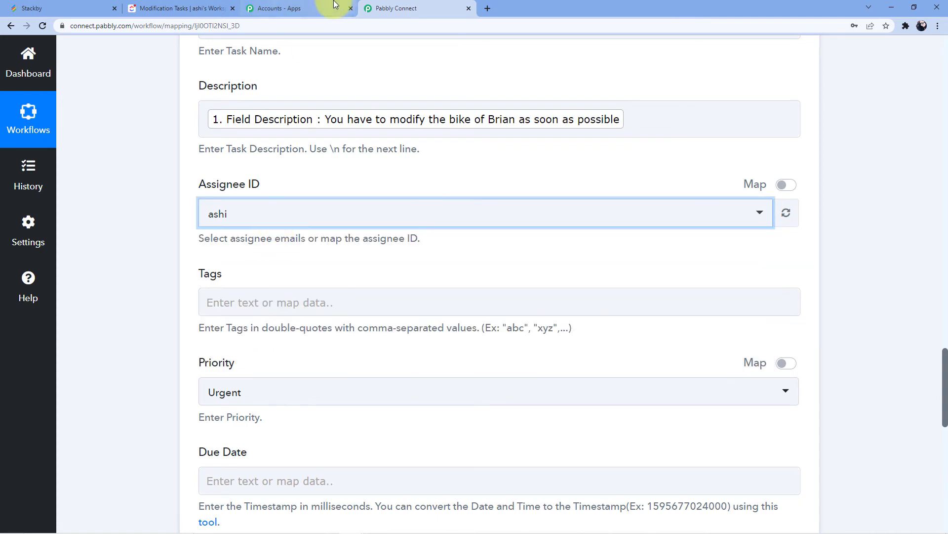
{"action": "left_click", "coordinate": [154, 6]}
{"action": "left_click", "coordinate": [65, 8]}
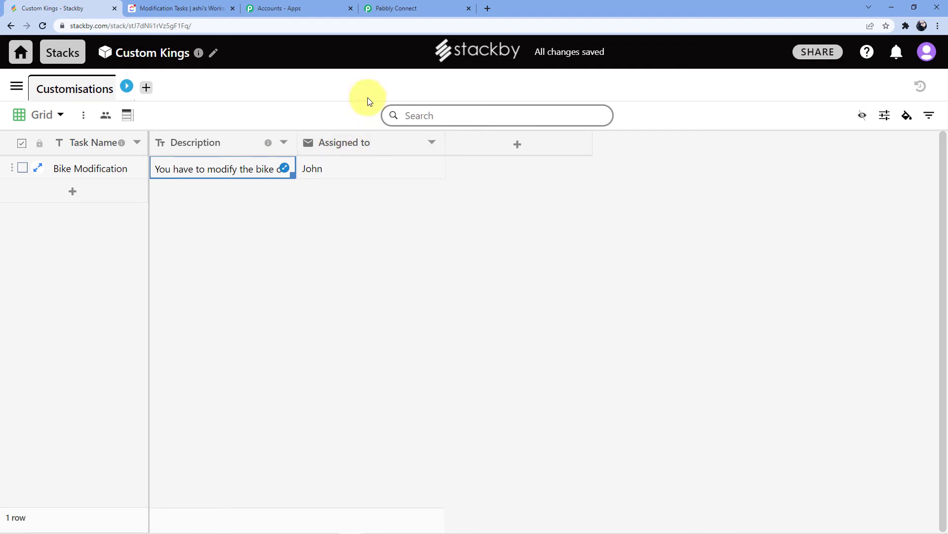
{"action": "left_click", "coordinate": [402, 6]}
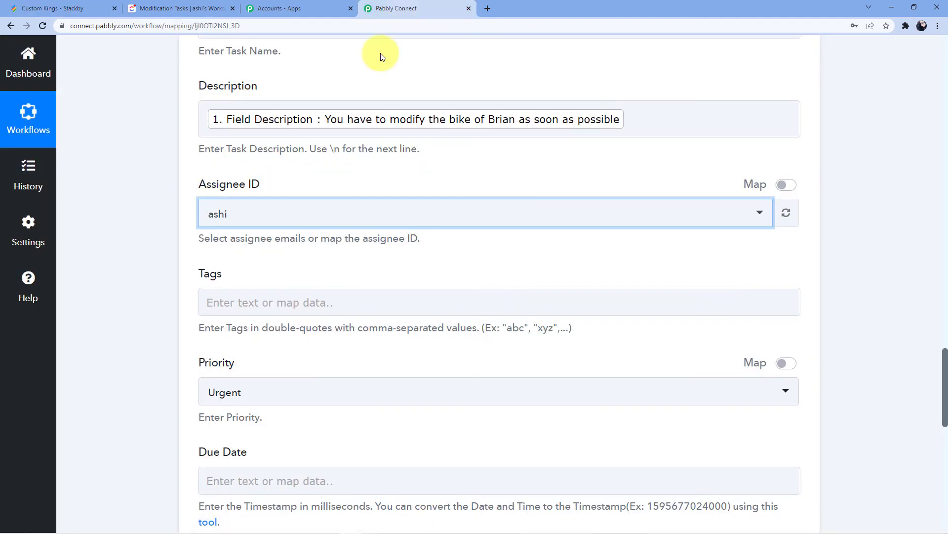
View the Assignee ID options again and compare them with the assignees of ClickUp's Custom Modifications folder.
{"action": "left_click", "coordinate": [262, 219]}
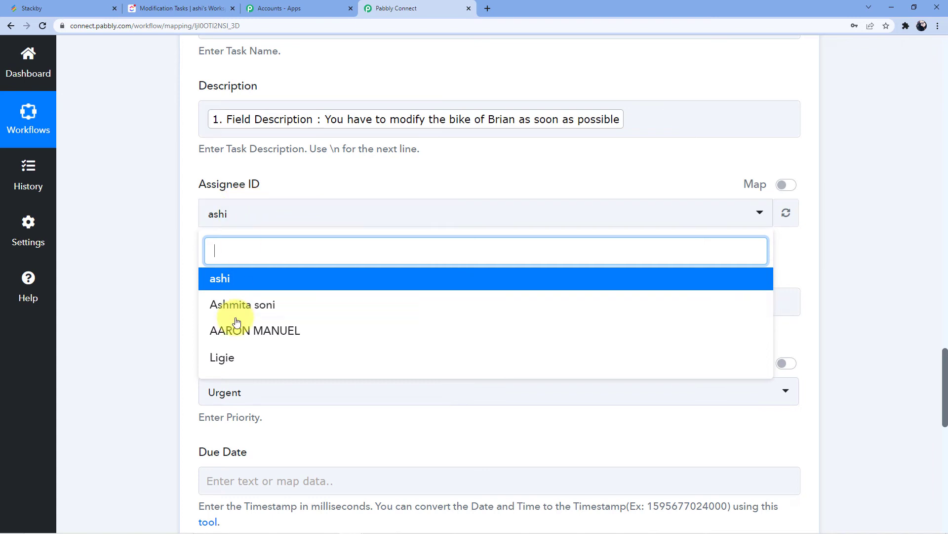
{"action": "left_click", "coordinate": [214, 6]}
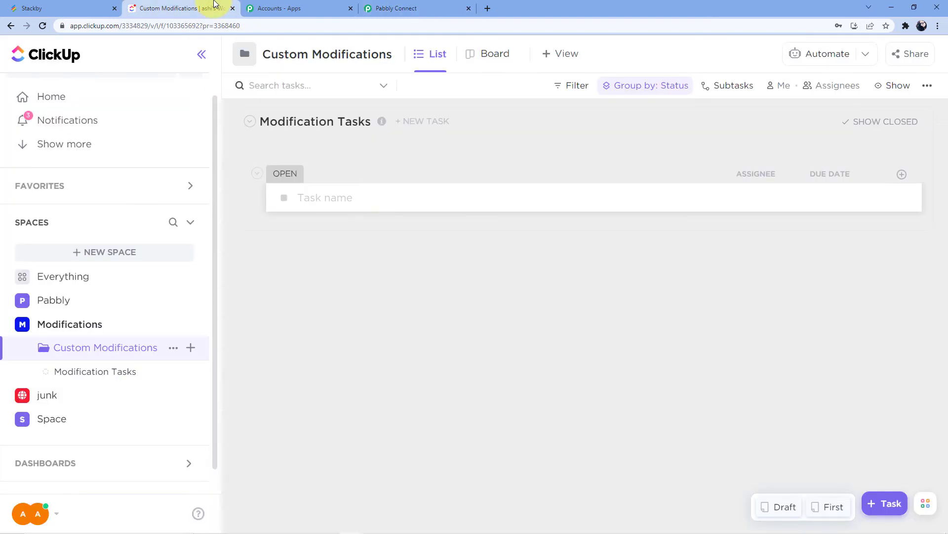
{"action": "left_click", "coordinate": [824, 92]}
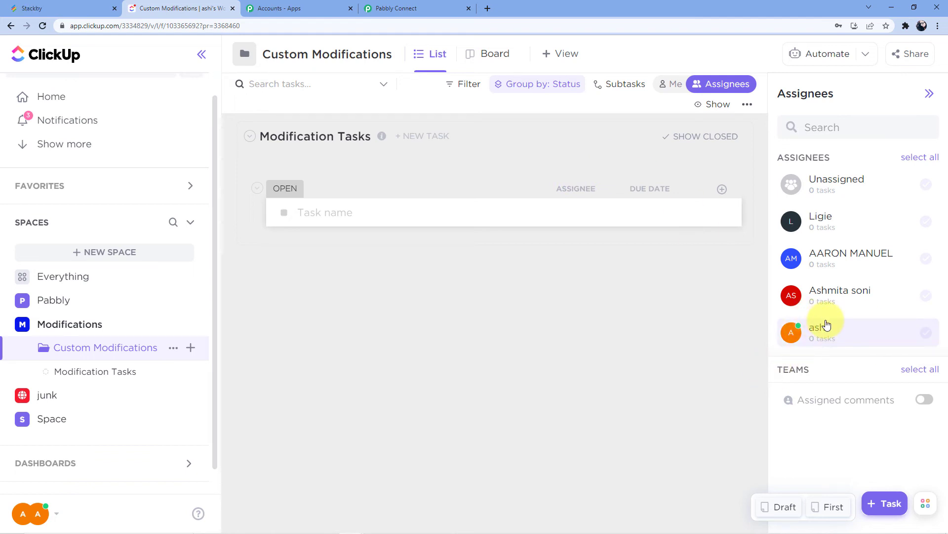
Switch to Stackby and replace the Bike Modification row's Assigned to value with the ClickUp assignee's name.
{"action": "left_click", "coordinate": [27, 8]}
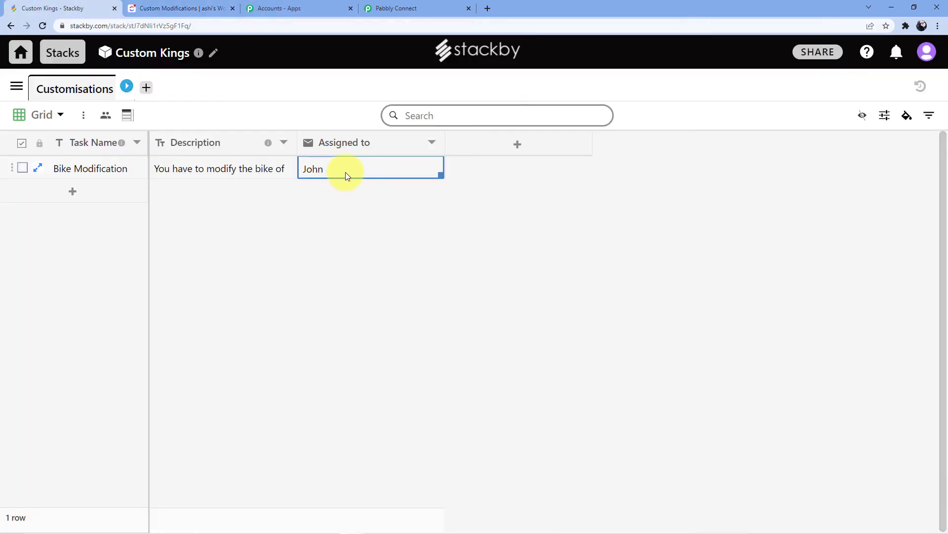
{"action": "key", "text": "Delete"}
{"action": "type", "text": "ashi"}
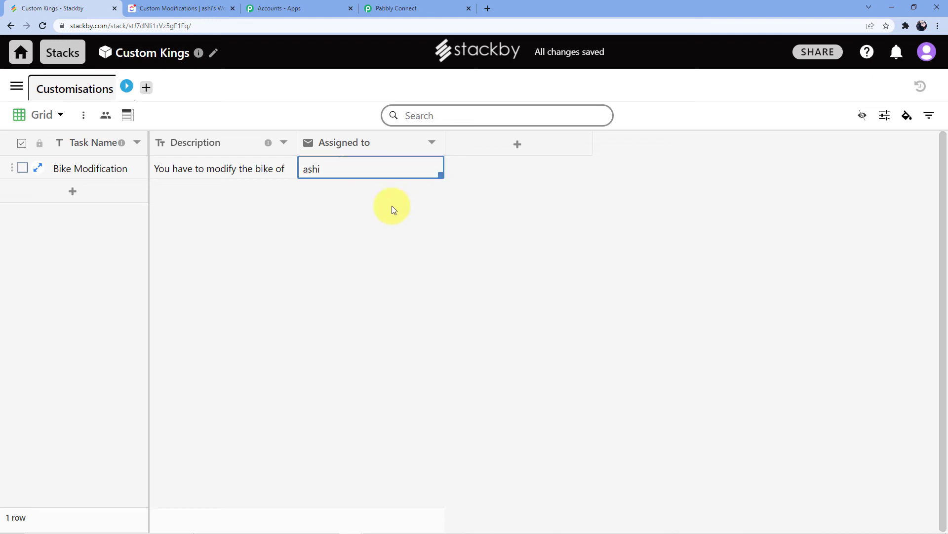
Switch to Pabbly Connect, save and resend the Stackby trigger's test request, and check Field Assigned To in the response.
{"action": "left_click", "coordinate": [402, 6]}
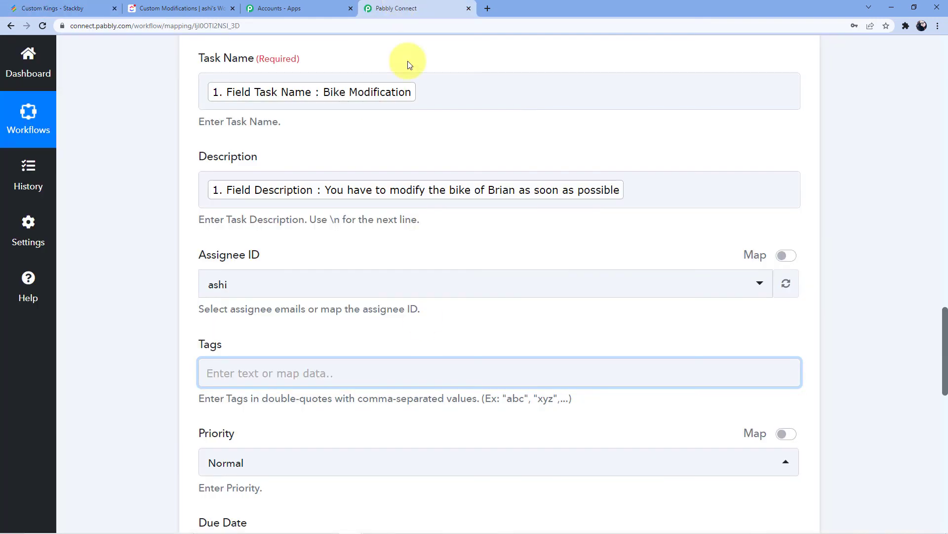
{"action": "scroll", "coordinate": [400, 328], "scroll_direction": "up", "scroll_amount": 10}
{"action": "scroll", "coordinate": [400, 328], "scroll_direction": "up", "scroll_amount": 10}
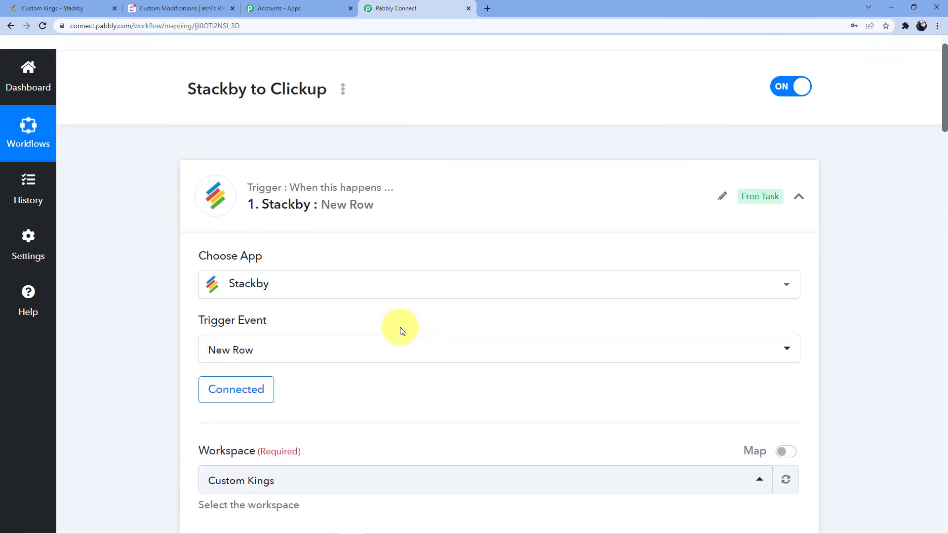
{"action": "scroll", "coordinate": [400, 328], "scroll_direction": "down", "scroll_amount": 8}
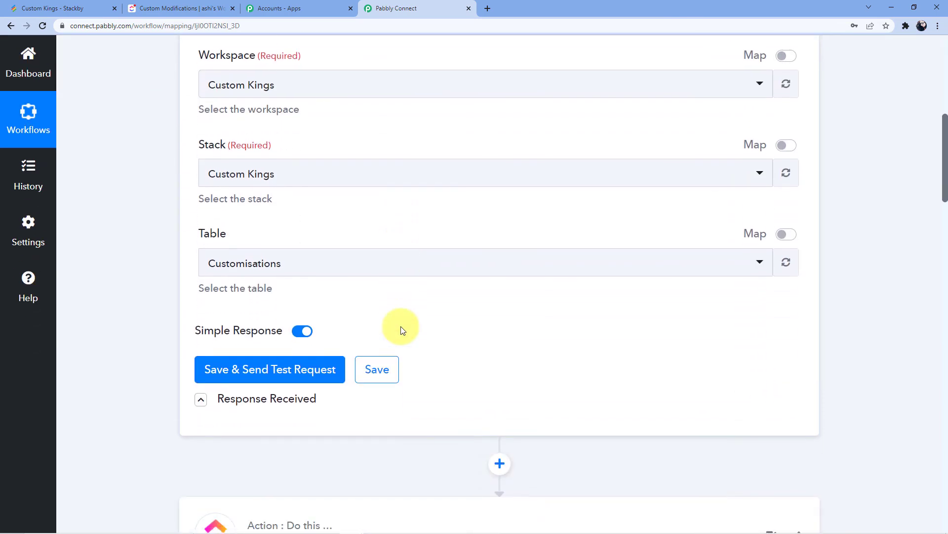
{"action": "left_click", "coordinate": [242, 374]}
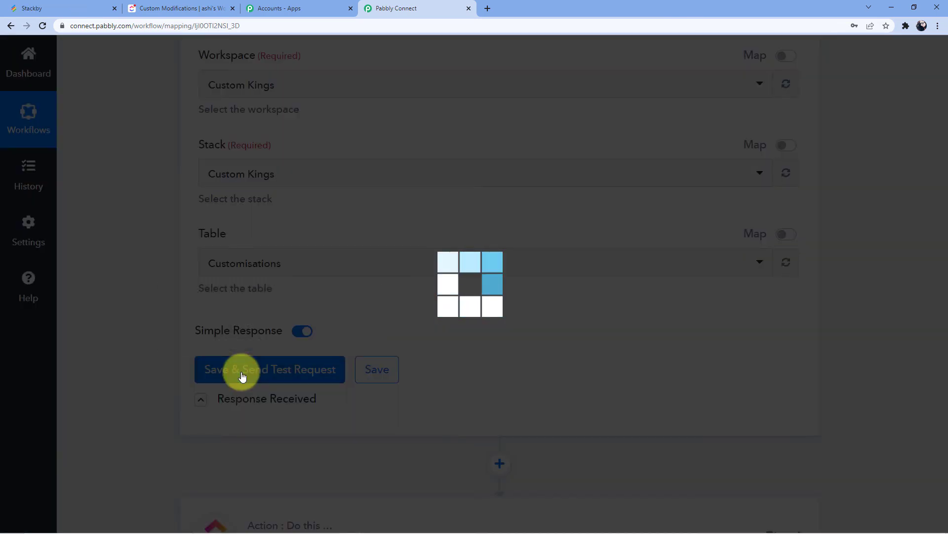
{"action": "scroll", "coordinate": [406, 448], "scroll_direction": "down", "scroll_amount": 10}
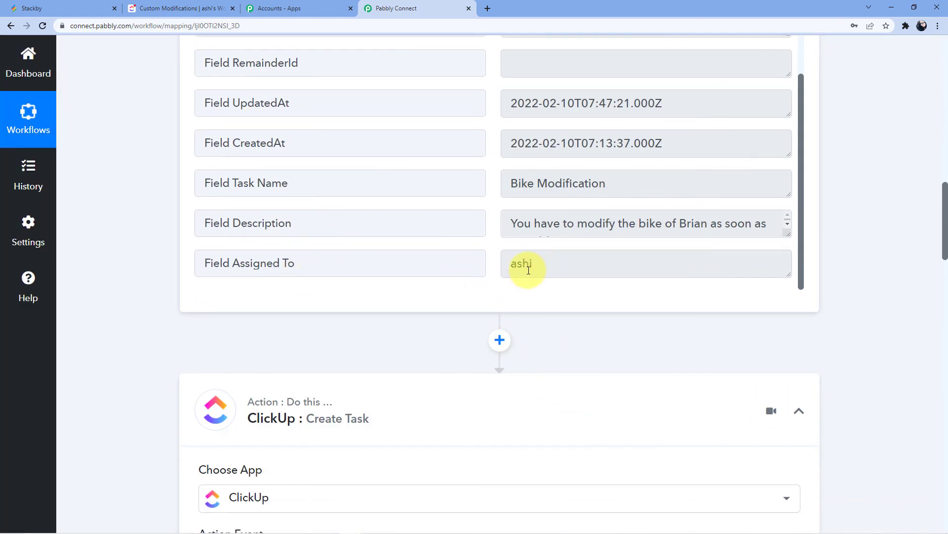
Enter "Bike","Black","Chrome" as the Create Task action's tags.
{"action": "scroll", "coordinate": [381, 286], "scroll_direction": "down", "scroll_amount": 9}
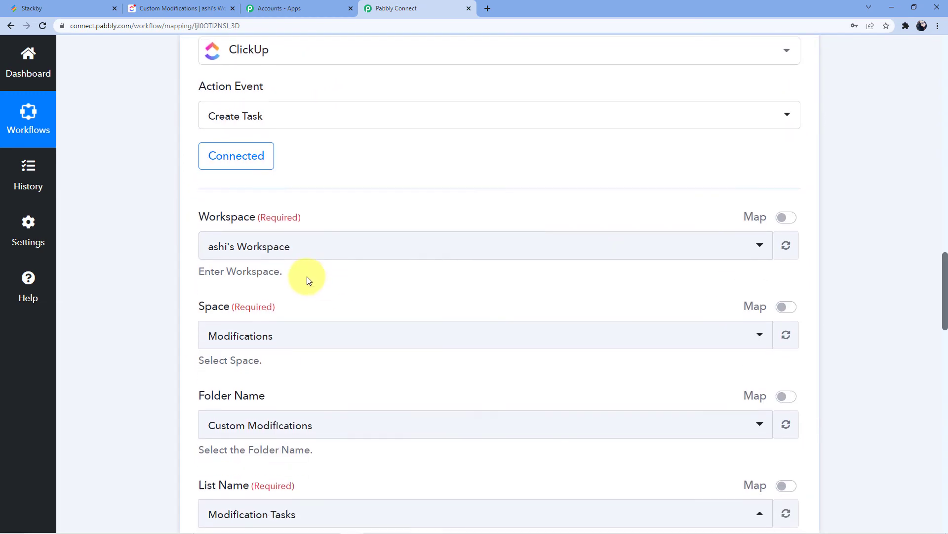
{"action": "scroll", "coordinate": [307, 280], "scroll_direction": "down", "scroll_amount": 10}
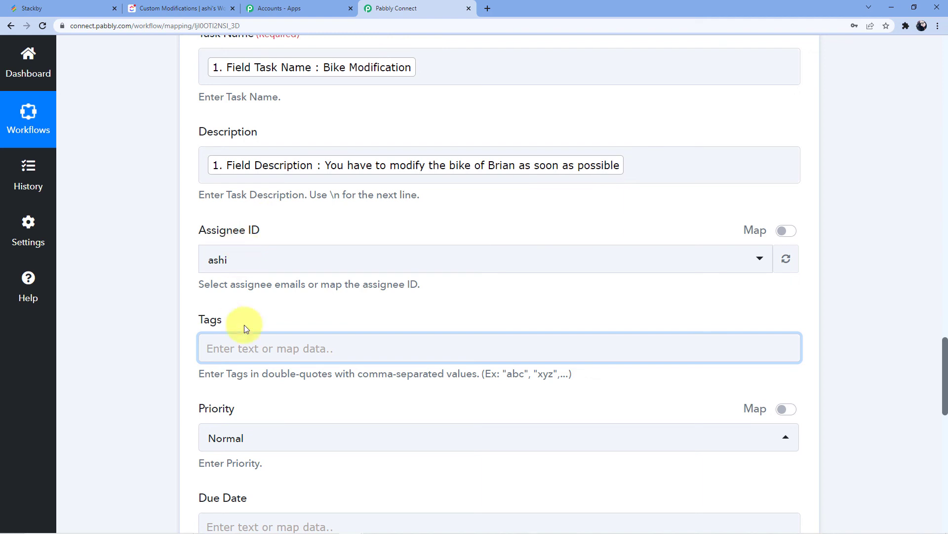
{"action": "left_click", "coordinate": [277, 340]}
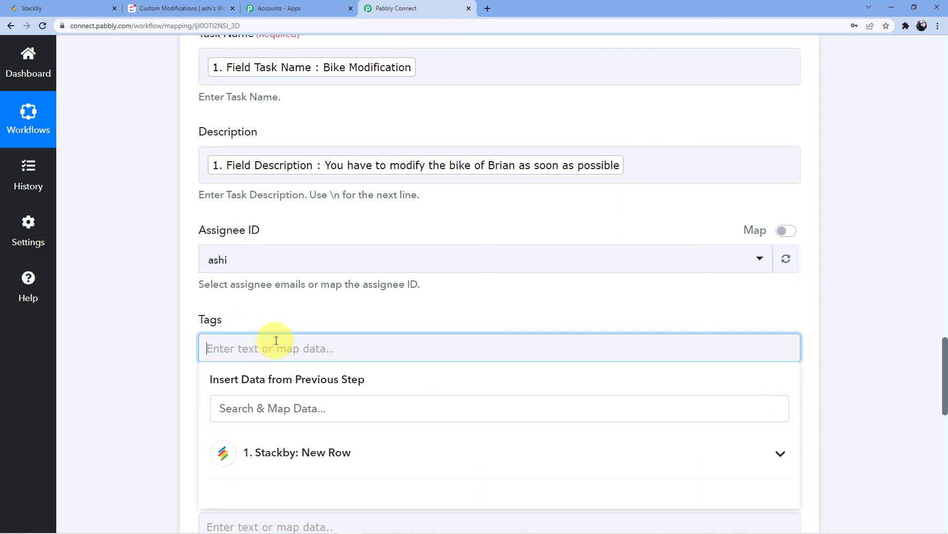
{"action": "left_click", "coordinate": [298, 315]}
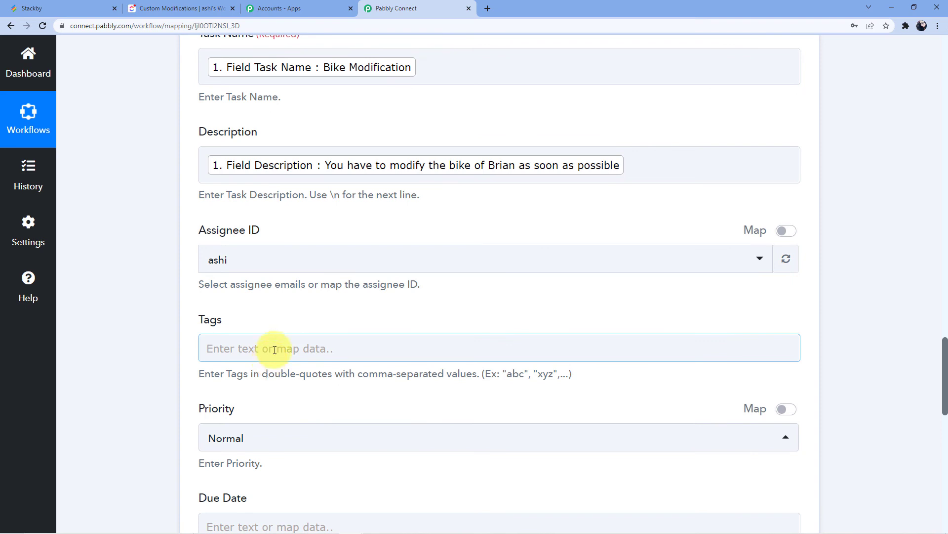
{"action": "left_click", "coordinate": [372, 351]}
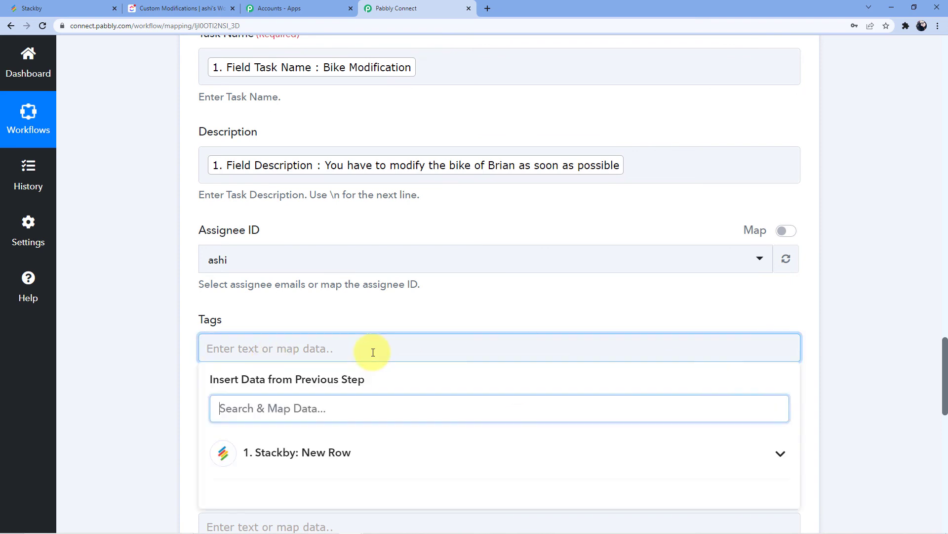
{"action": "type", "text": "\"Bike\",\"Black\",\"Chrome"}
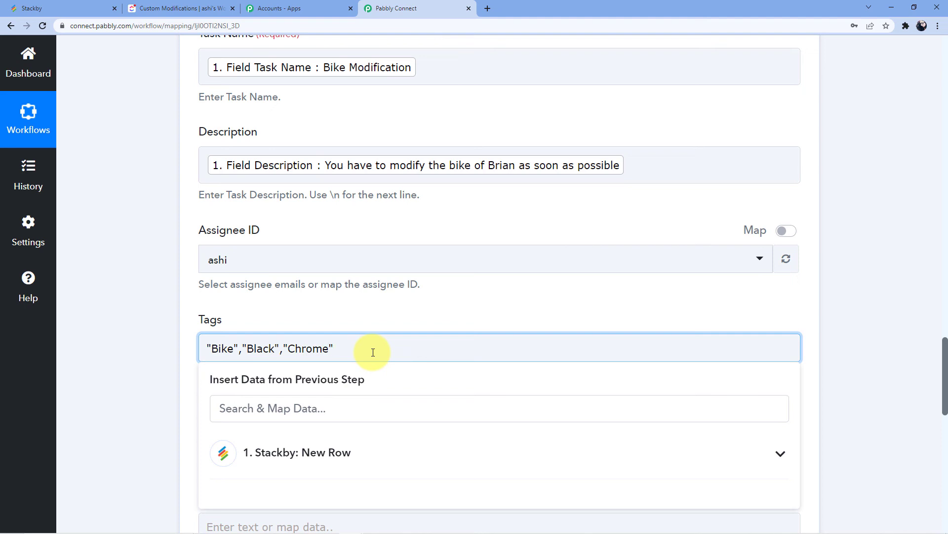
{"action": "left_click", "coordinate": [351, 317]}
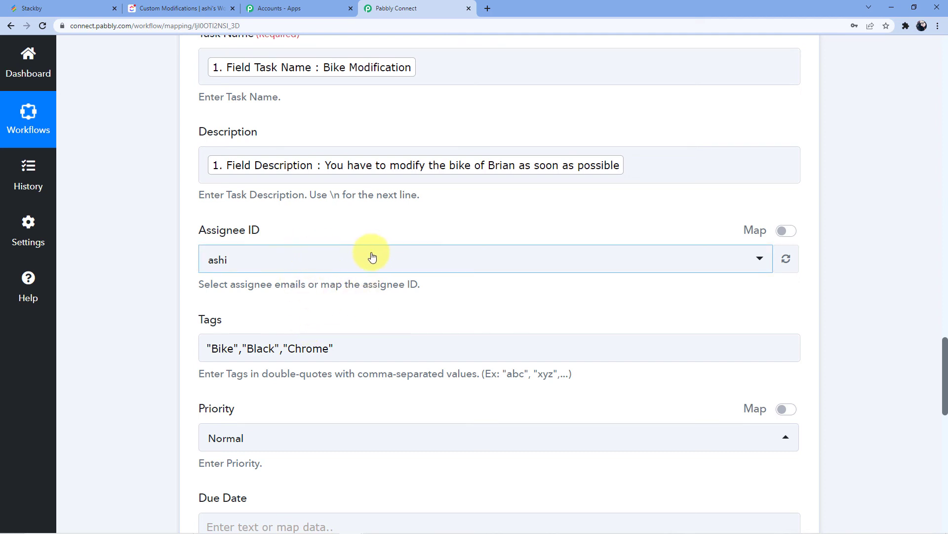
Set the Create Task action's priority to High.
{"action": "scroll", "coordinate": [316, 254], "scroll_direction": "down", "scroll_amount": 2}
{"action": "scroll", "coordinate": [319, 264], "scroll_direction": "down", "scroll_amount": 2}
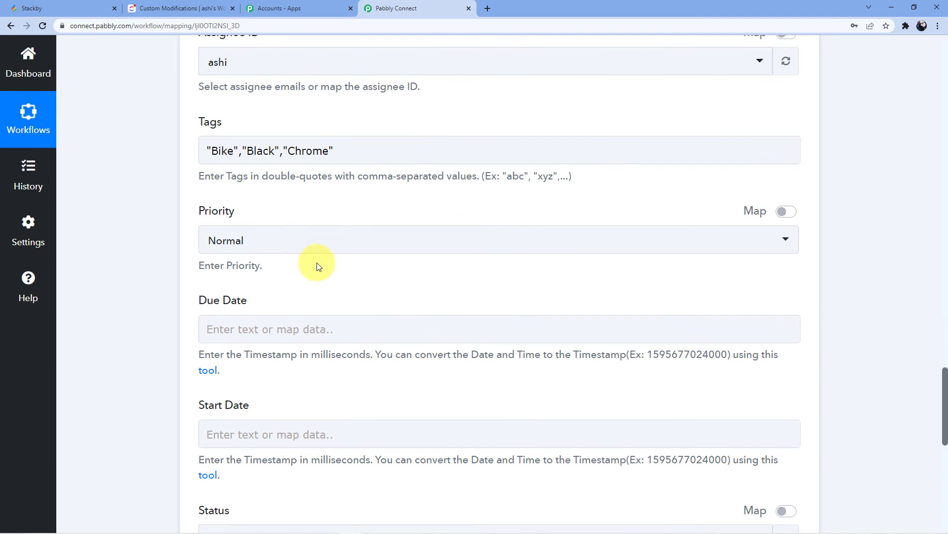
{"action": "left_click", "coordinate": [260, 244]}
{"action": "left_click", "coordinate": [251, 329]}
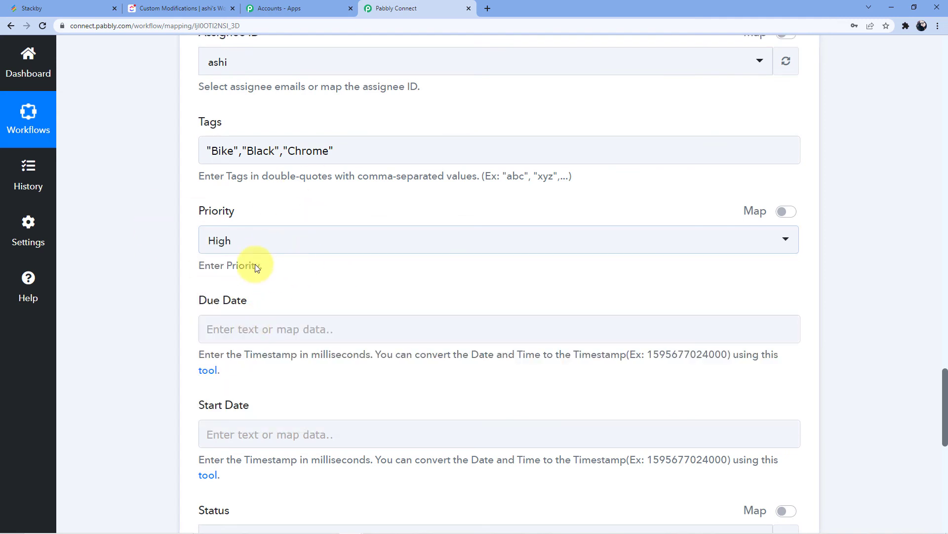
{"action": "left_click", "coordinate": [265, 247]}
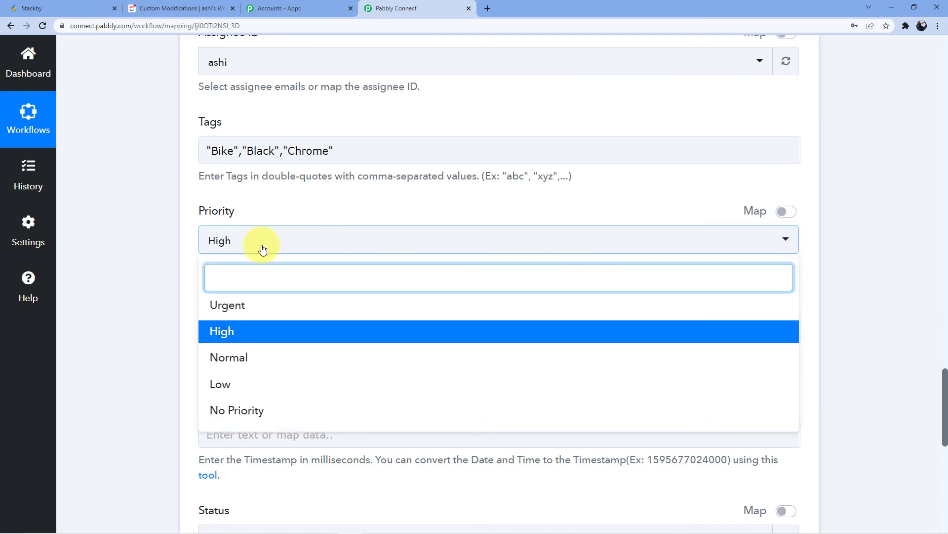
{"action": "left_click", "coordinate": [265, 247]}
Check the Customisations table's columns in Stackby, return to Pabbly Connect and review the Due Date, Start Date and Status fields.
{"action": "scroll", "coordinate": [265, 250], "scroll_direction": "down", "scroll_amount": 2}
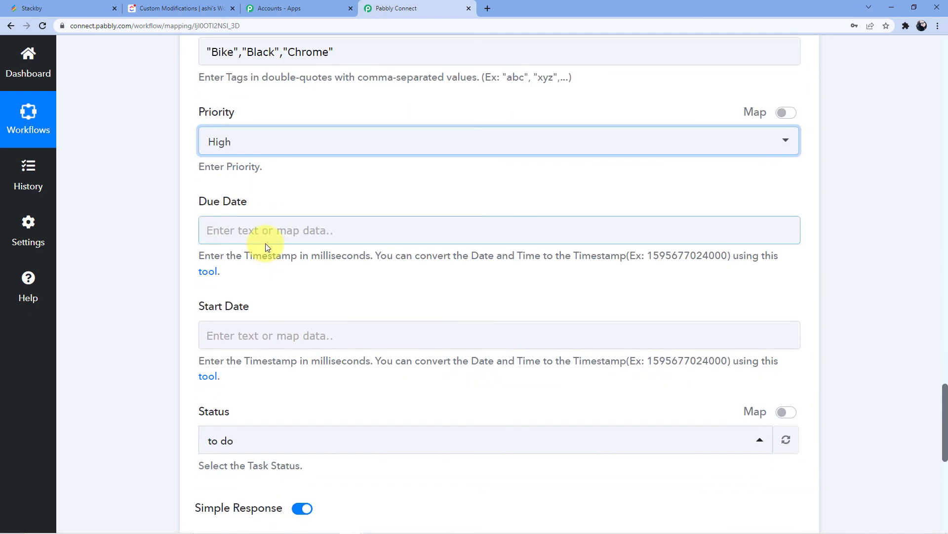
{"action": "left_click", "coordinate": [35, 8]}
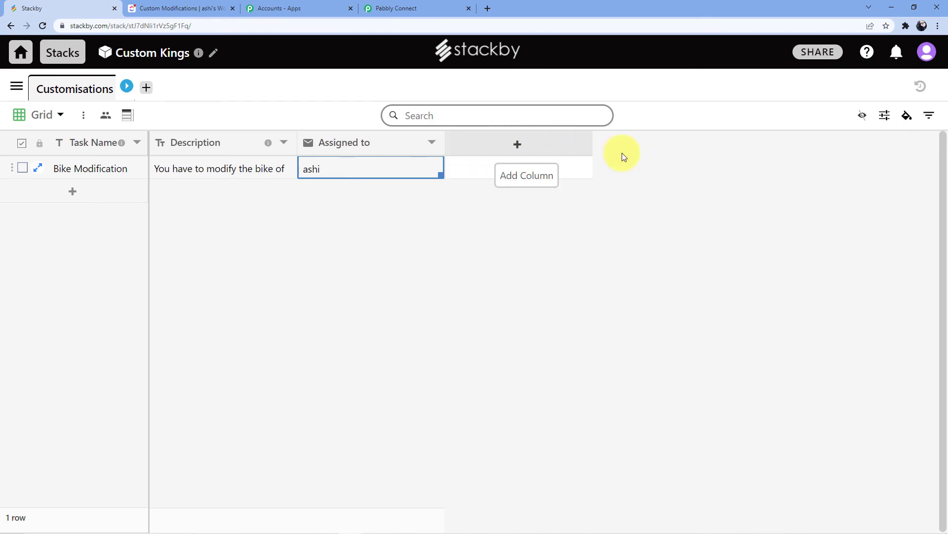
{"action": "left_click", "coordinate": [430, 7]}
{"action": "scroll", "coordinate": [213, 199], "scroll_direction": "down", "scroll_amount": 2}
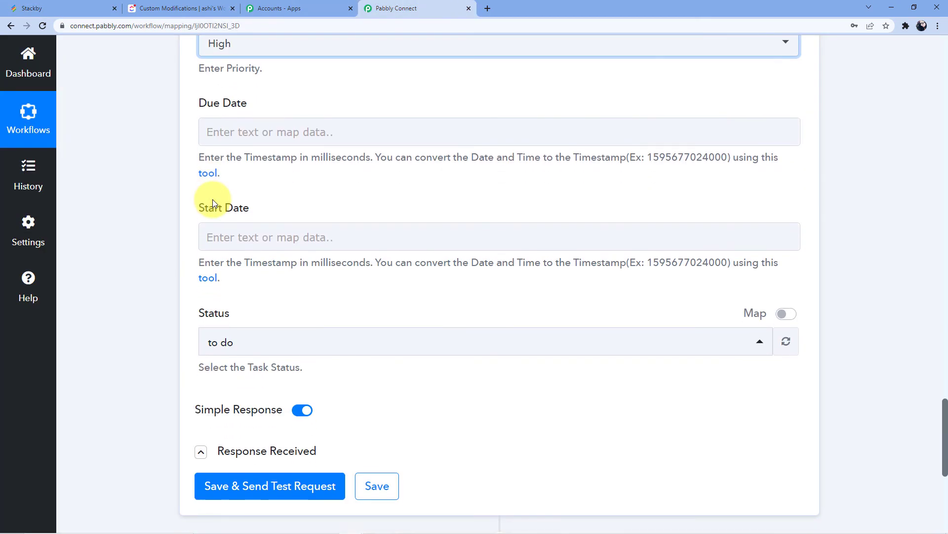
{"action": "scroll", "coordinate": [222, 201], "scroll_direction": "up", "scroll_amount": 2}
{"action": "scroll", "coordinate": [252, 203], "scroll_direction": "down", "scroll_amount": 5}
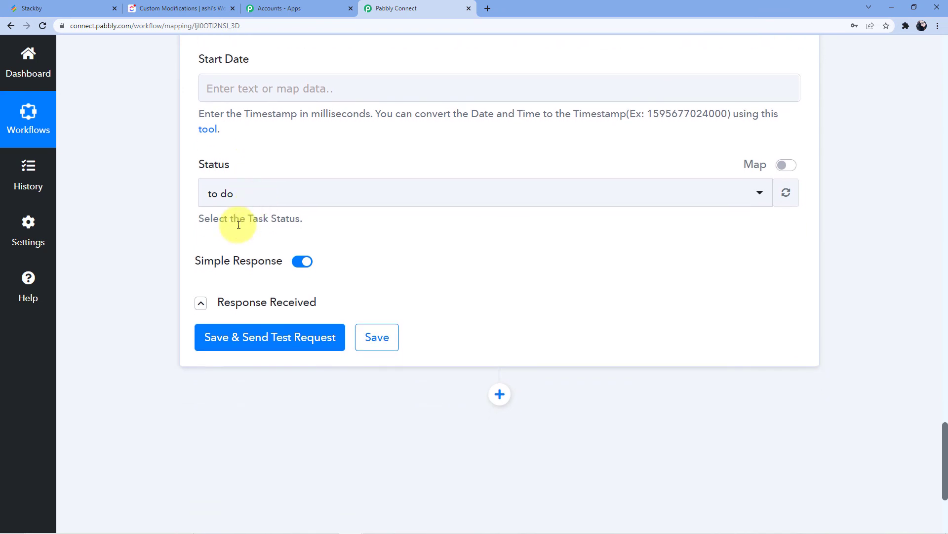
Set the Create Task action's status to in progress.
{"action": "left_click", "coordinate": [239, 185]}
{"action": "left_click", "coordinate": [250, 197]}
{"action": "scroll", "coordinate": [338, 245], "scroll_direction": "down", "scroll_amount": 5}
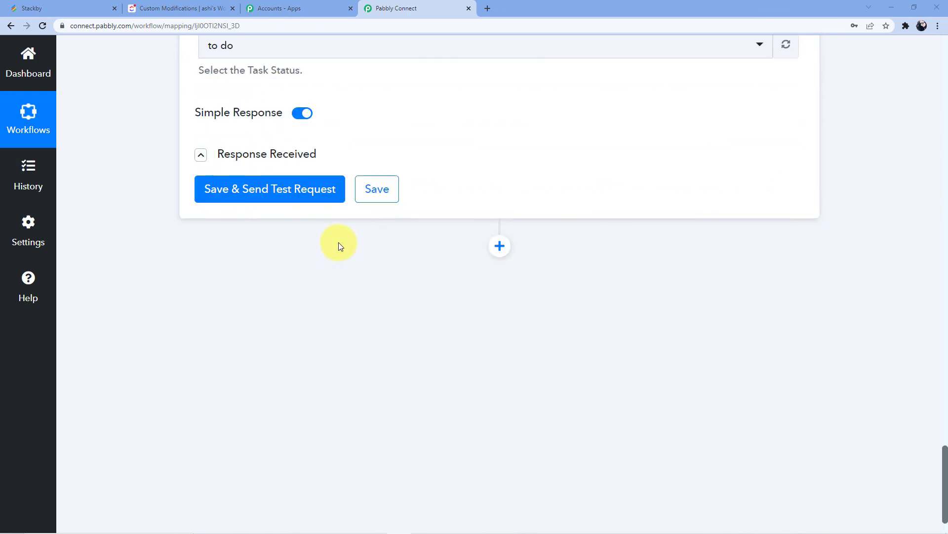
{"action": "scroll", "coordinate": [341, 253], "scroll_direction": "up", "scroll_amount": 6}
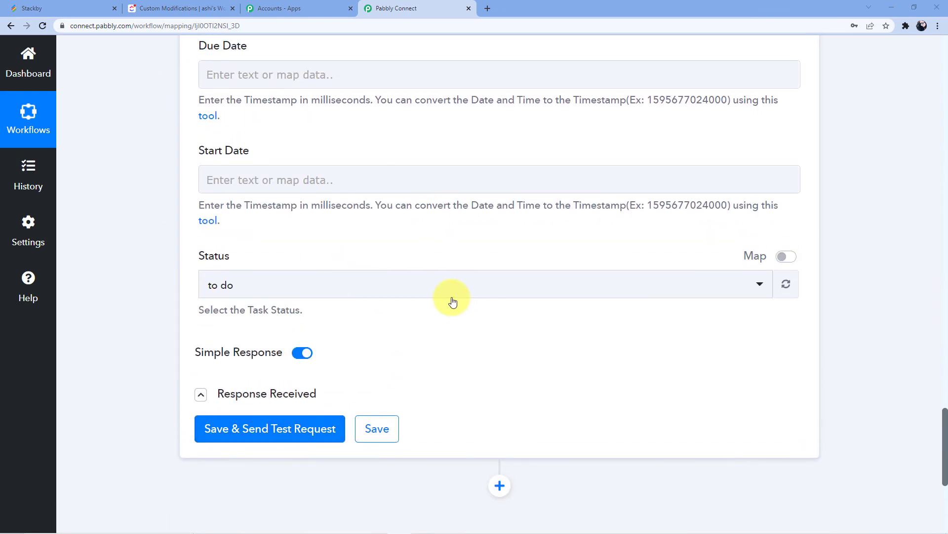
{"action": "left_click", "coordinate": [435, 296]}
{"action": "scroll", "coordinate": [254, 350], "scroll_direction": "down", "scroll_amount": 2}
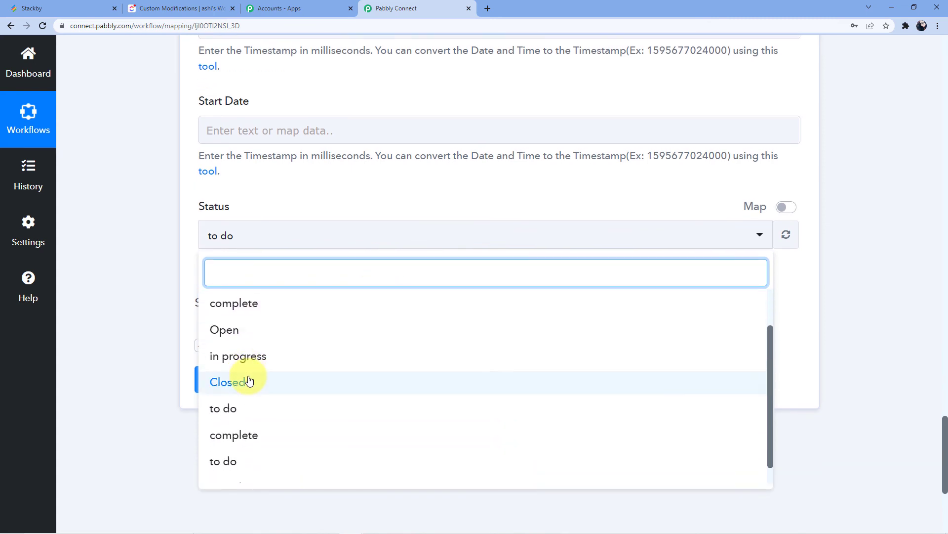
{"action": "left_click", "coordinate": [247, 364]}
{"action": "scroll", "coordinate": [249, 346], "scroll_direction": "down", "scroll_amount": 1}
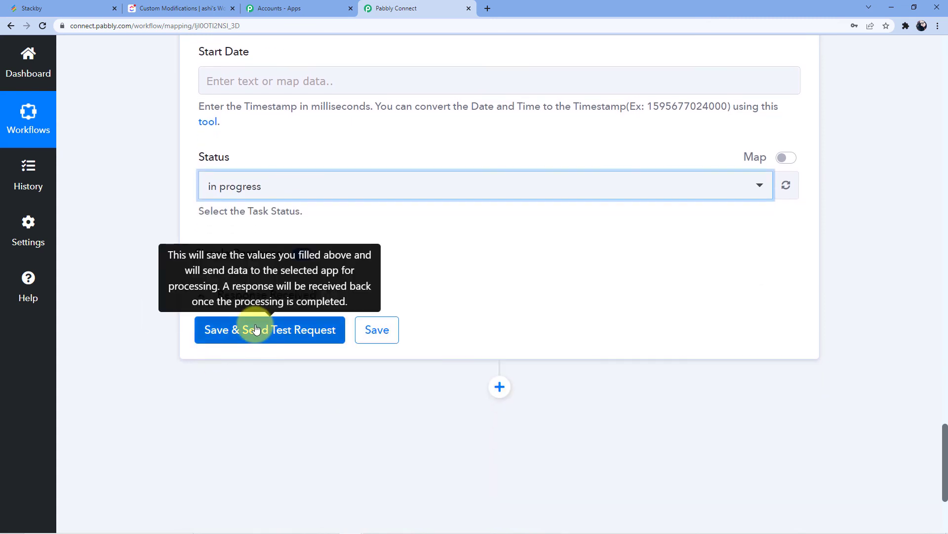
Save the Create Task action, send its test request, and expand the response's Text Content value to read it in full.
{"action": "left_click", "coordinate": [266, 335]}
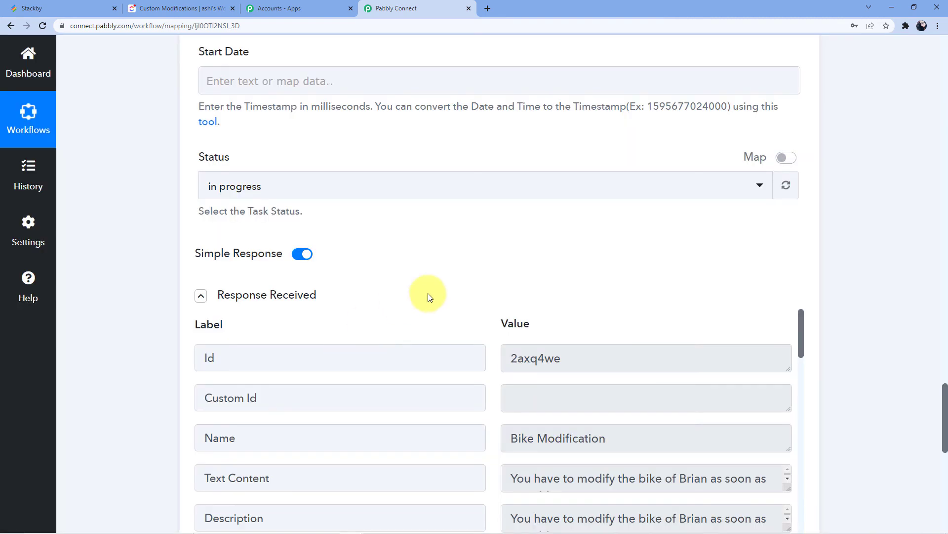
{"action": "scroll", "coordinate": [381, 335], "scroll_direction": "down", "scroll_amount": 2}
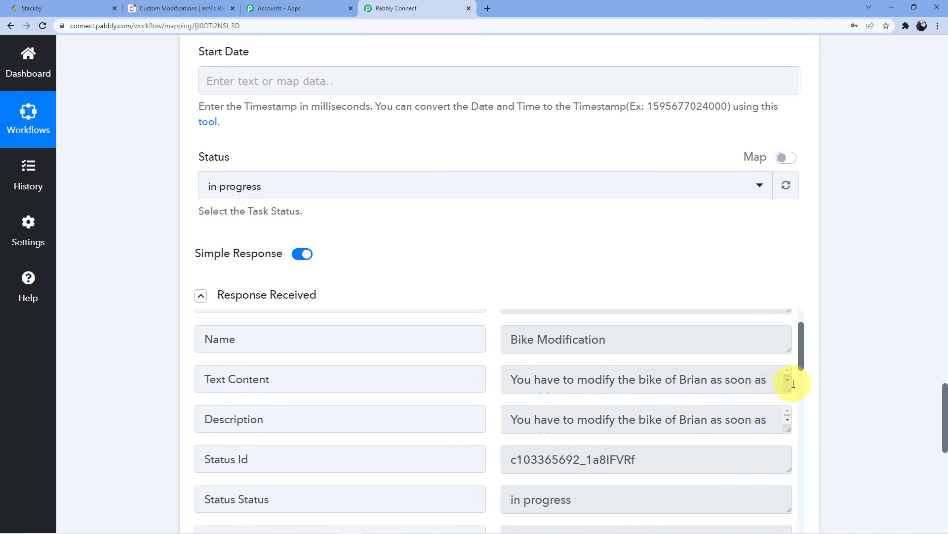
{"action": "left_click_drag", "start_coordinate": [791, 389], "coordinate": [788, 410]}
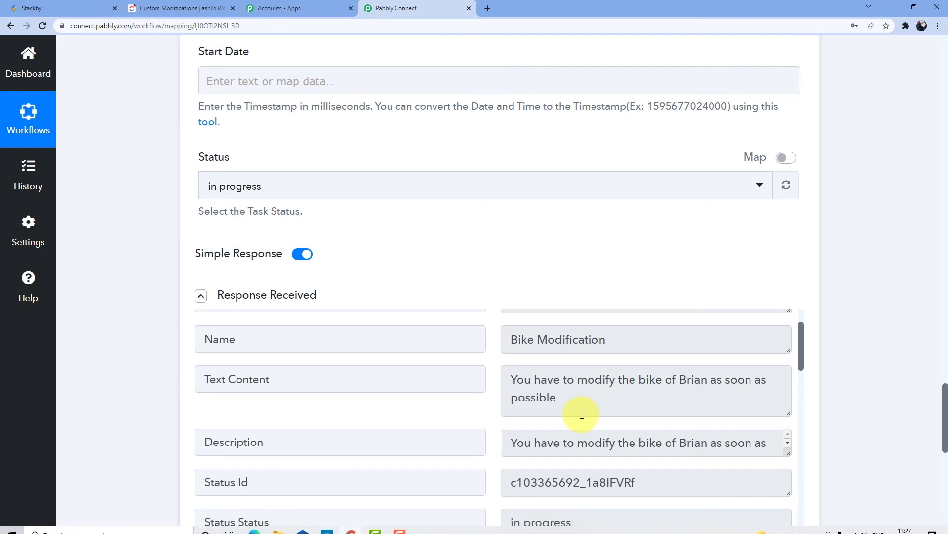
{"action": "scroll", "coordinate": [566, 383], "scroll_direction": "up", "scroll_amount": 5}
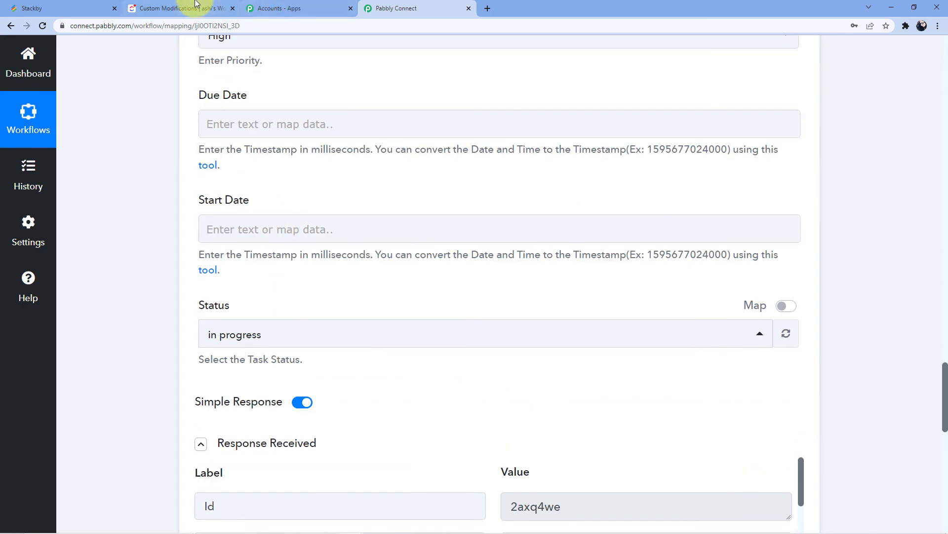
Switch to ClickUp, open the Bike Modification task to check its description, tags, priority and status, and return to the Pabbly Connect workflow.
{"action": "left_click", "coordinate": [195, 4]}
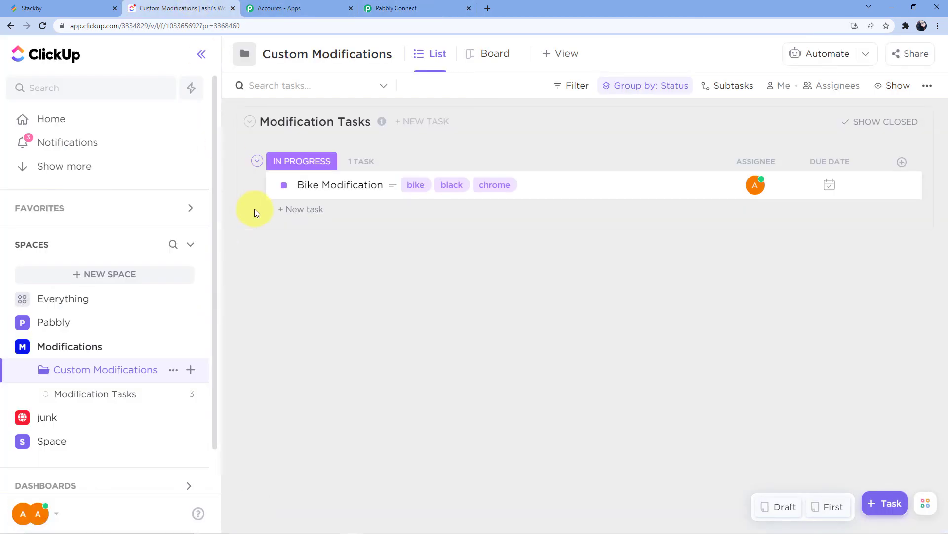
{"action": "left_click", "coordinate": [332, 186]}
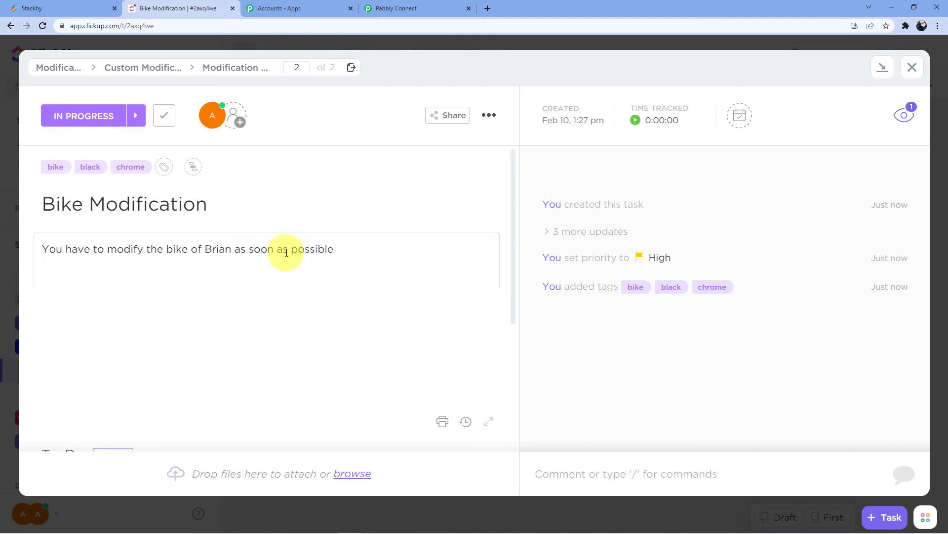
{"action": "left_click_drag", "start_coordinate": [220, 11], "coordinate": [414, 8]}
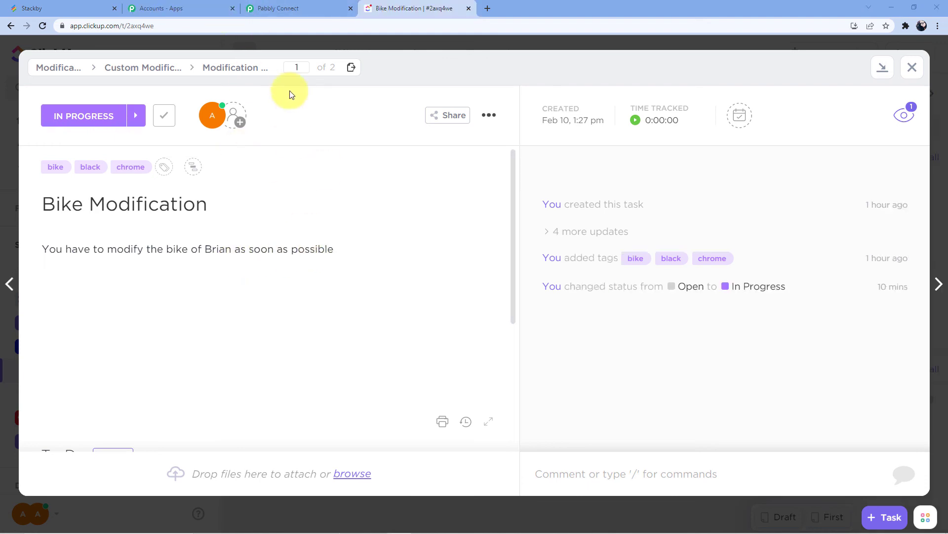
{"action": "left_click", "coordinate": [295, 9]}
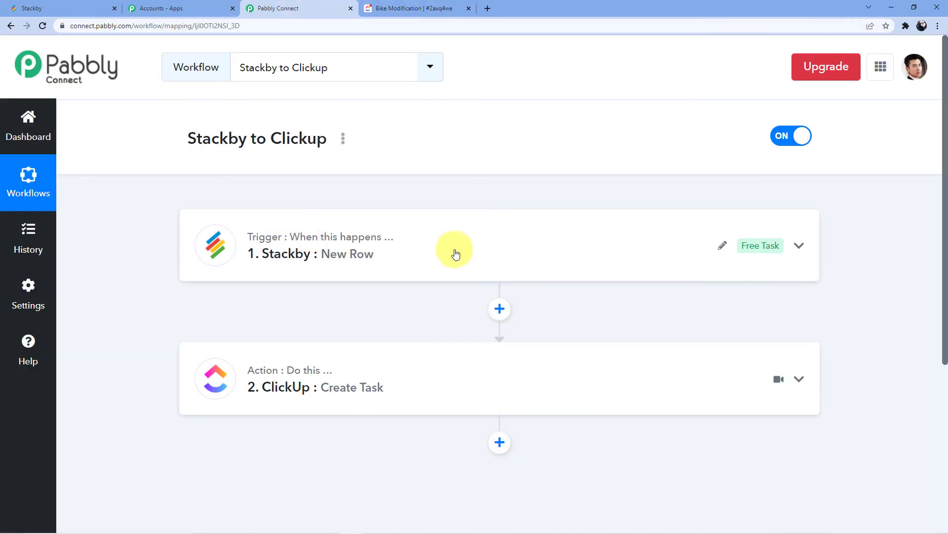